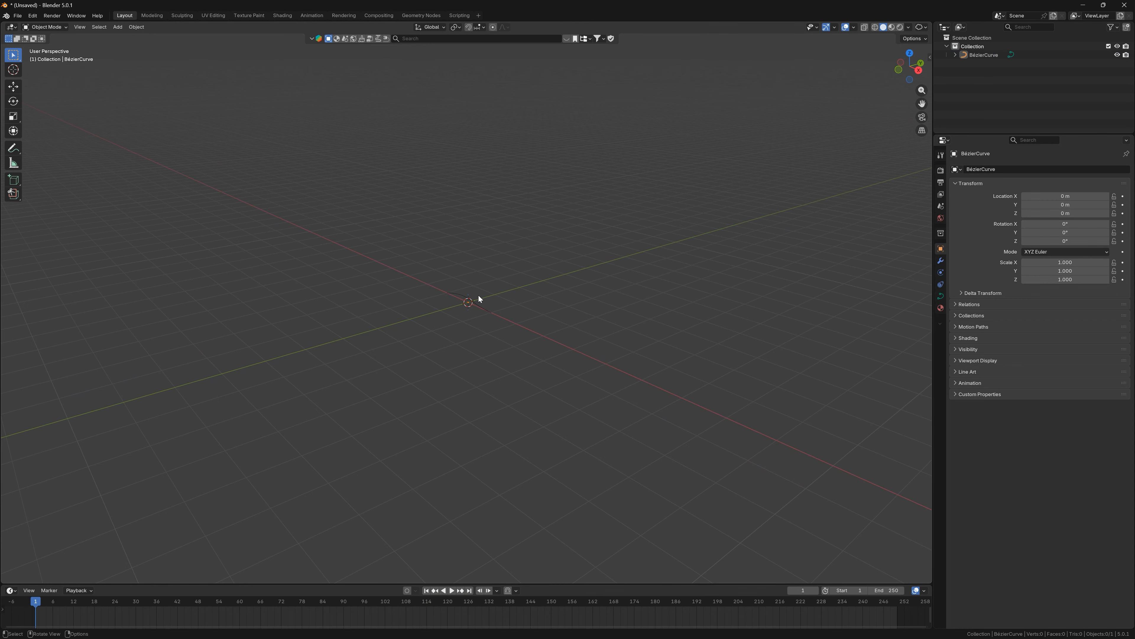
# Rotate the Bézier curve 90° about the X axis so it stands upright in front view
pyautogui.scroll(7, 466, 305)
pyautogui.moveTo(465, 305); pyautogui.dragTo(480, 309, button='middle')
pyautogui.press('KP_1')
pyautogui.click(516, 299)
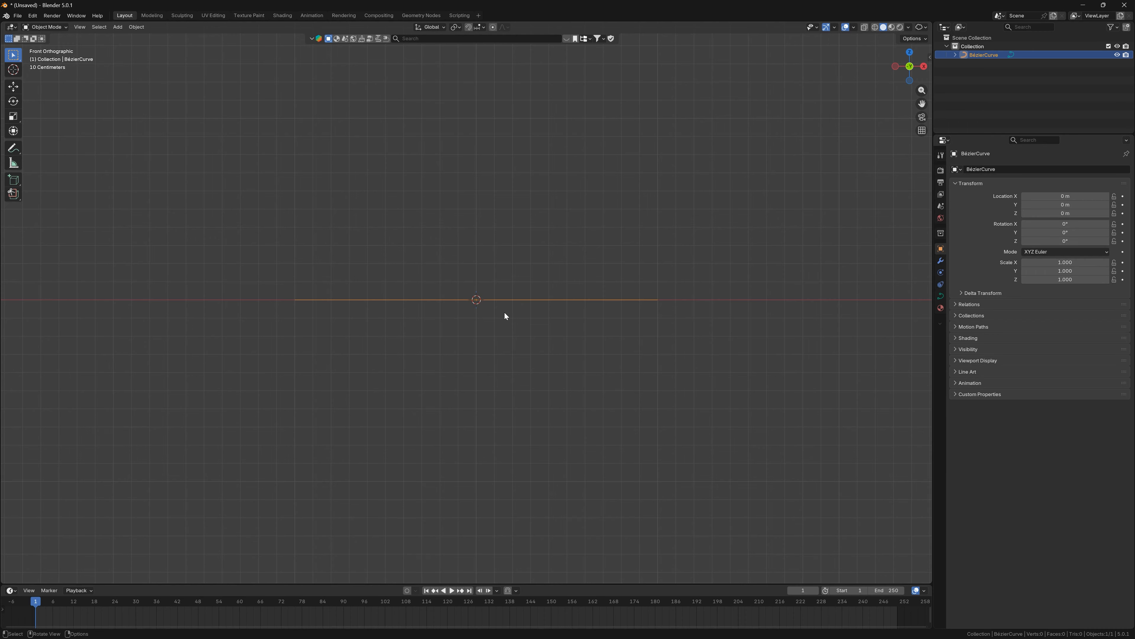
pyautogui.press('r')
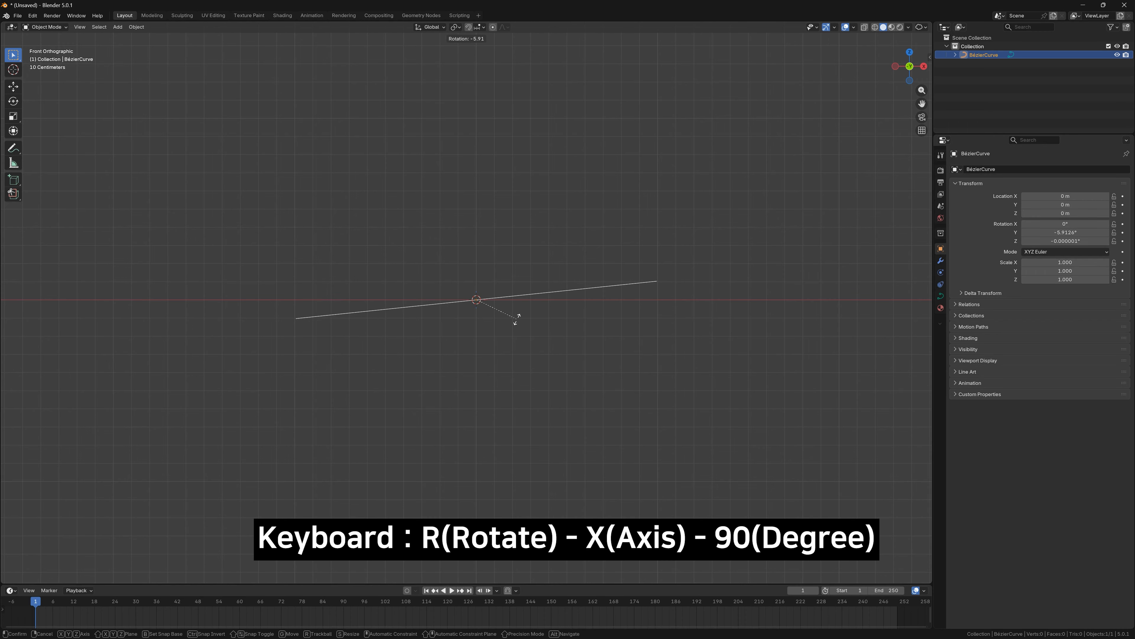
pyautogui.write('x')
pyautogui.write('90')
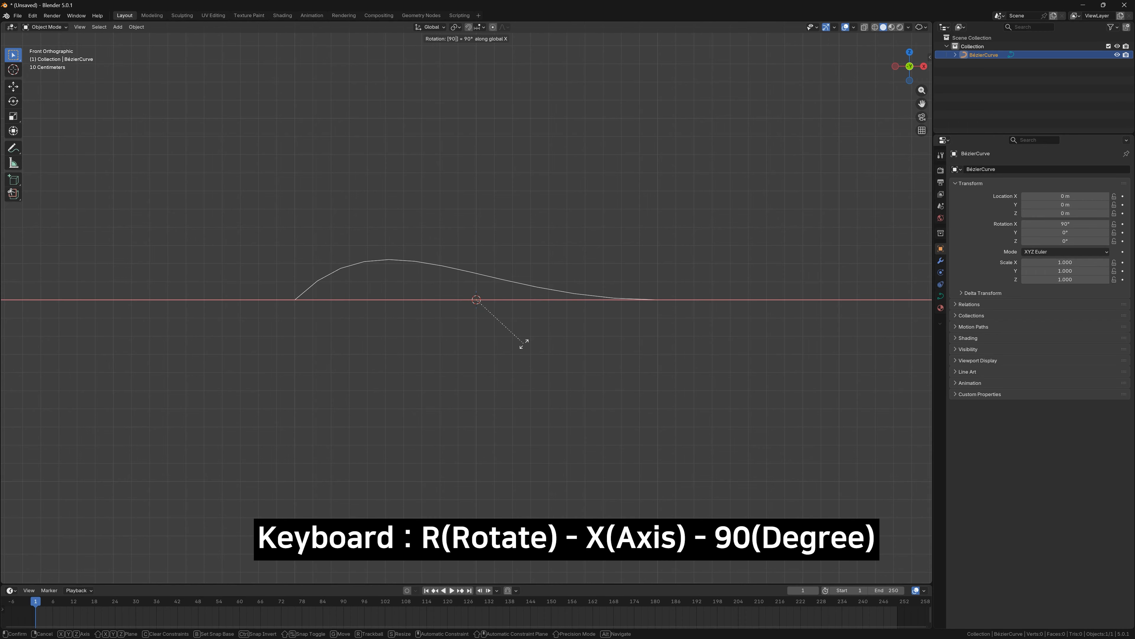
pyautogui.press('Return')
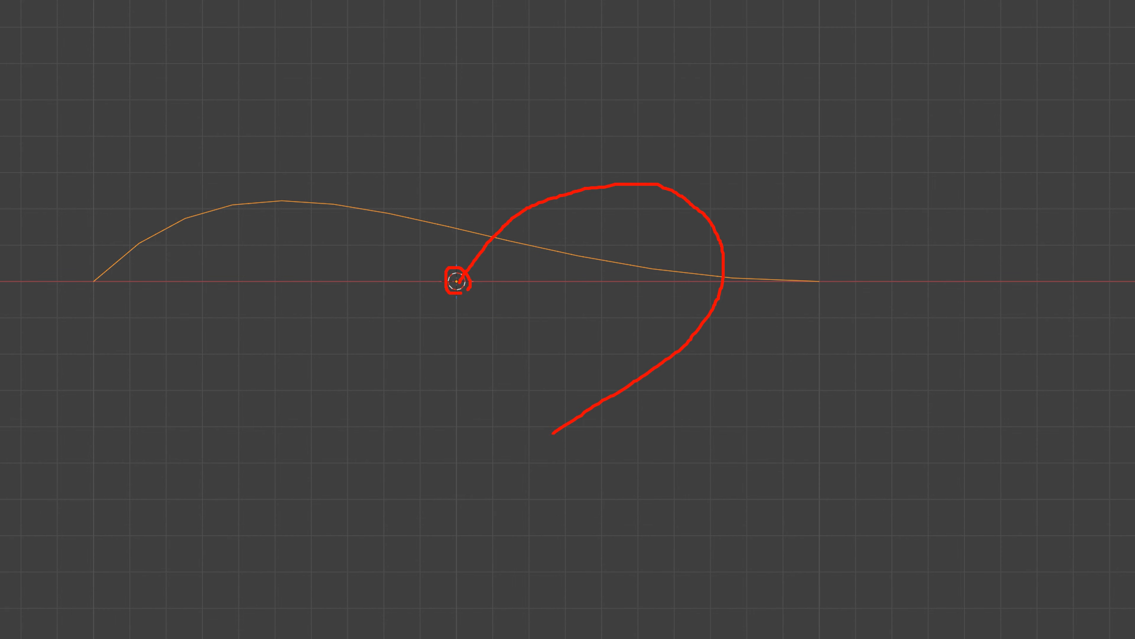
# Enter Edit Mode and move the curve's left end control point to just above the origin
pyautogui.scroll(-1, 458, 285)
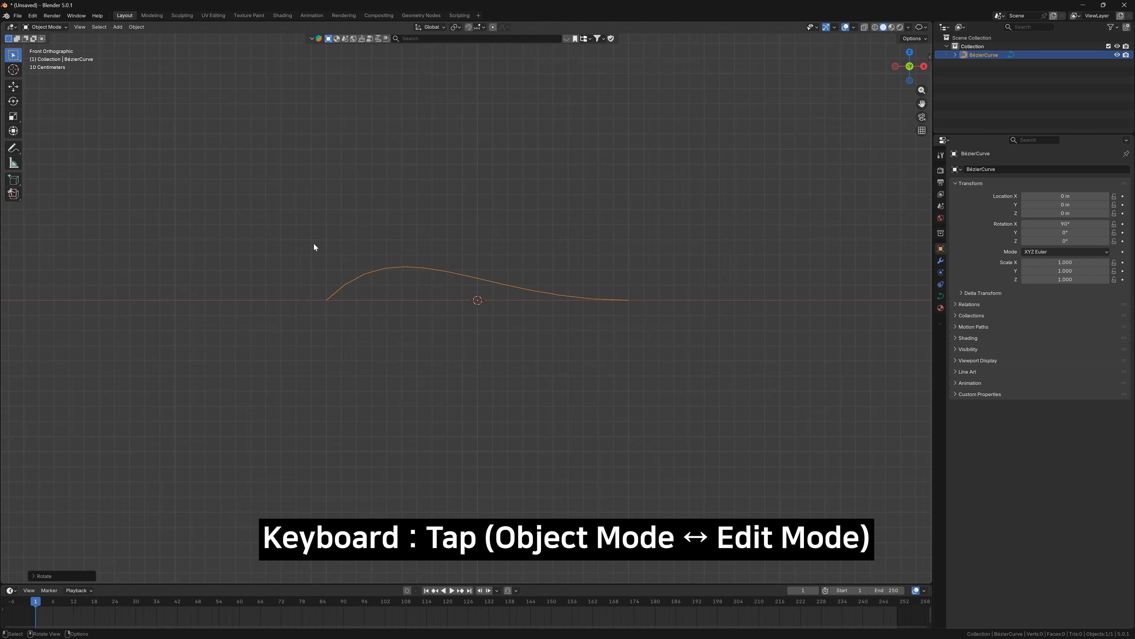
pyautogui.press('Tab')
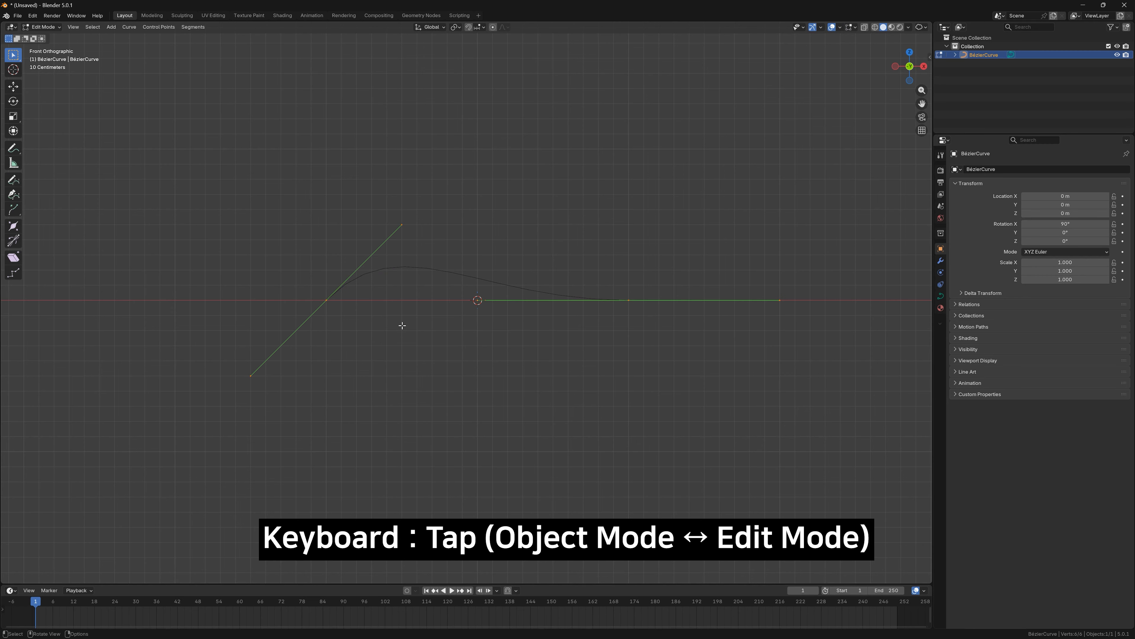
pyautogui.hotkey('alt', 'a')
pyautogui.click(327, 300)
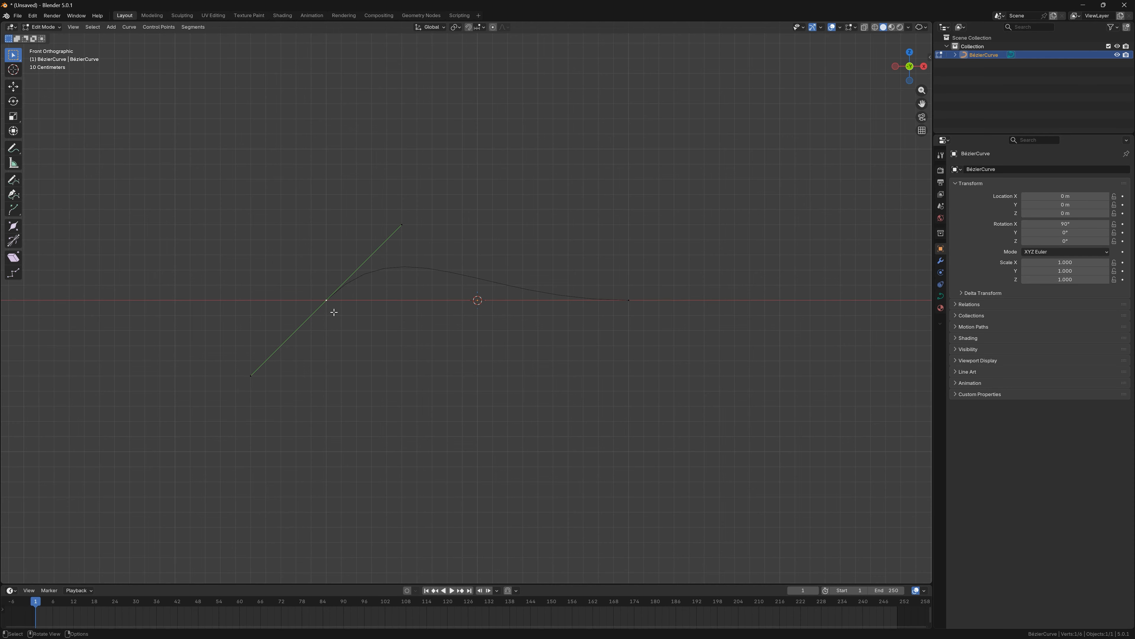
pyautogui.press('g')
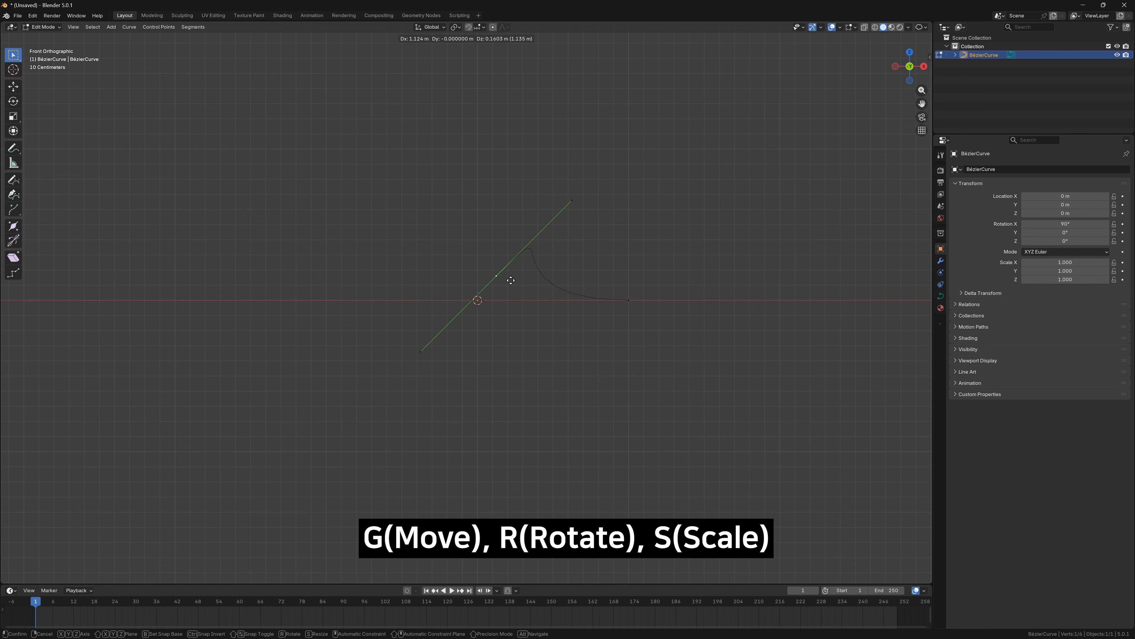
pyautogui.click(492, 299)
pyautogui.scroll(5, 491, 300)
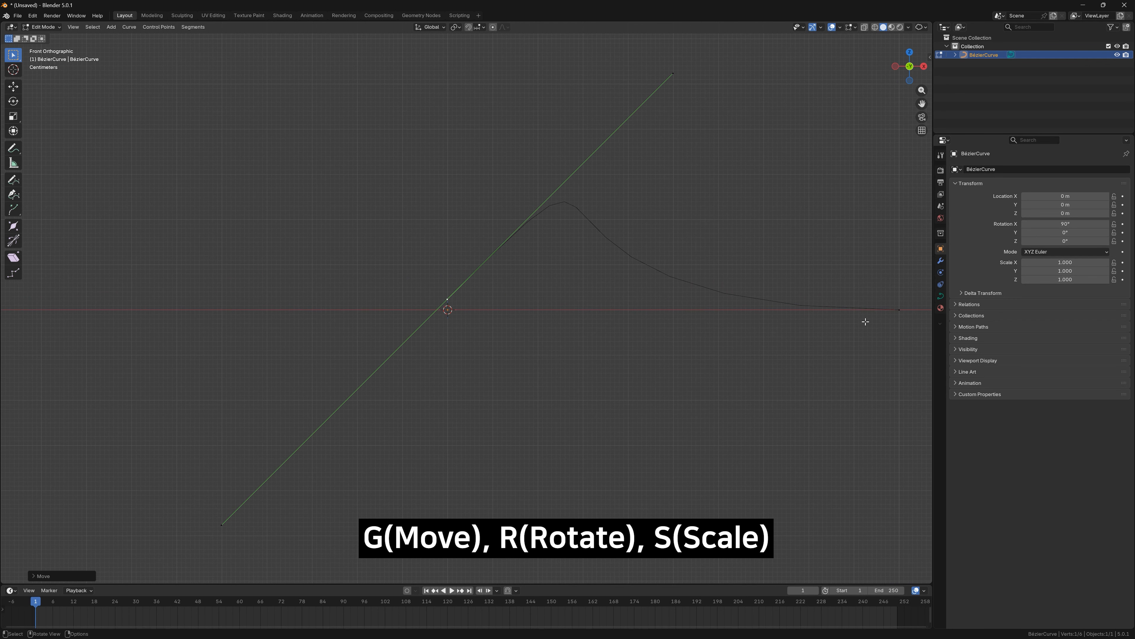
# Move the curve's right end control point to directly below the origin
pyautogui.click(901, 310)
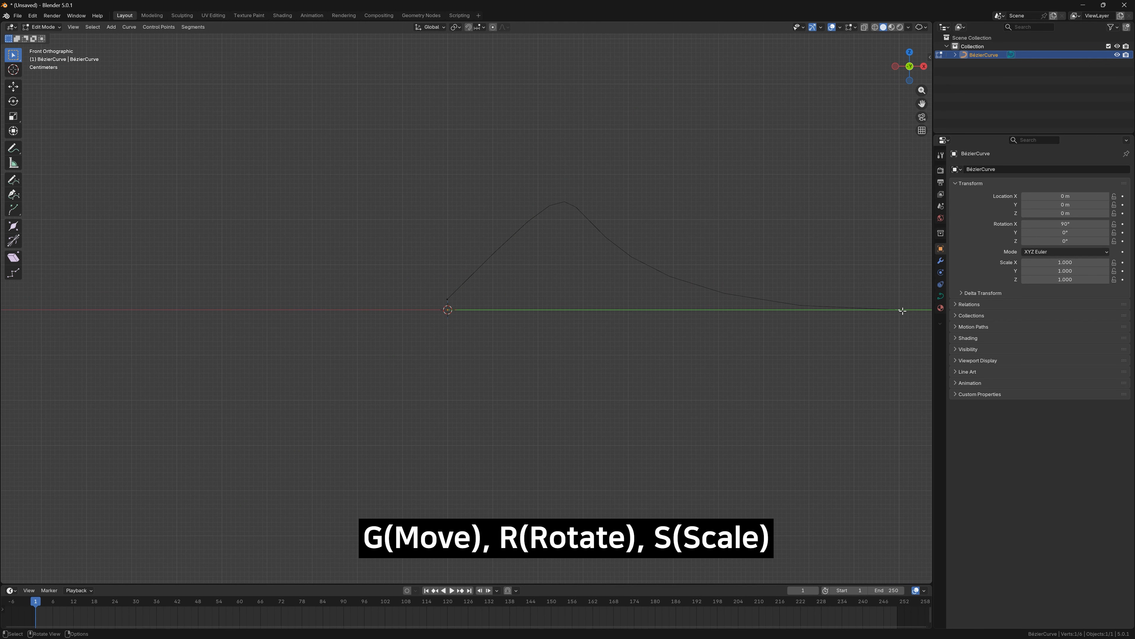
pyautogui.press('g')
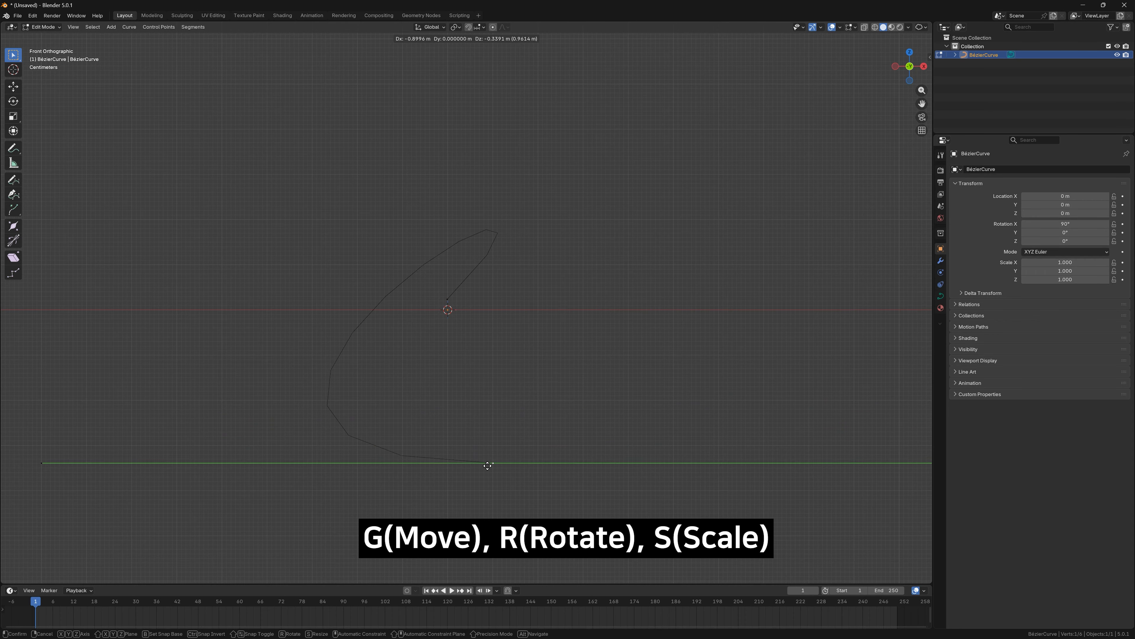
pyautogui.click(451, 474)
pyautogui.scroll(-2, 463, 445)
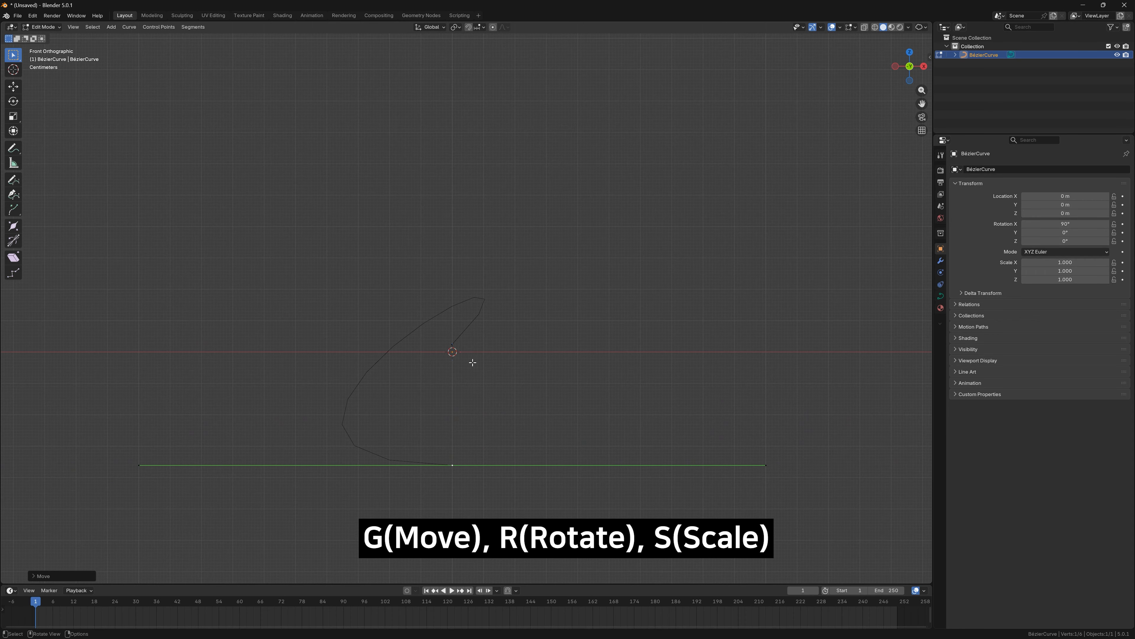
# Rotate the lower control point's handles by about 140° and scale them to about 0.17
pyautogui.press('r')
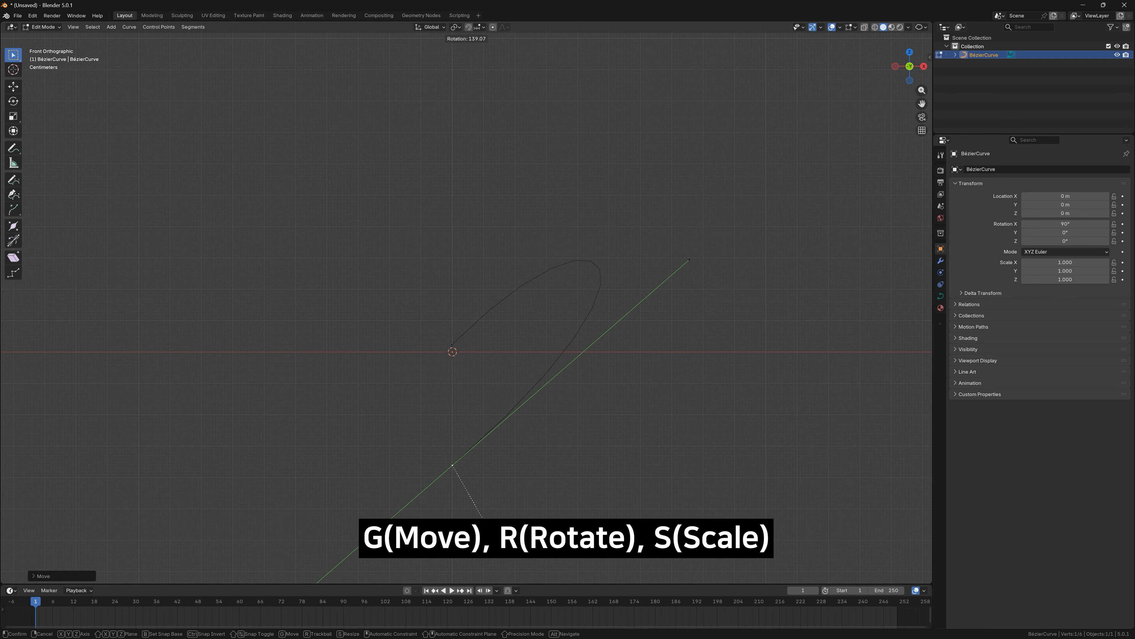
pyautogui.click(502, 421)
pyautogui.scroll(-1, 463, 450)
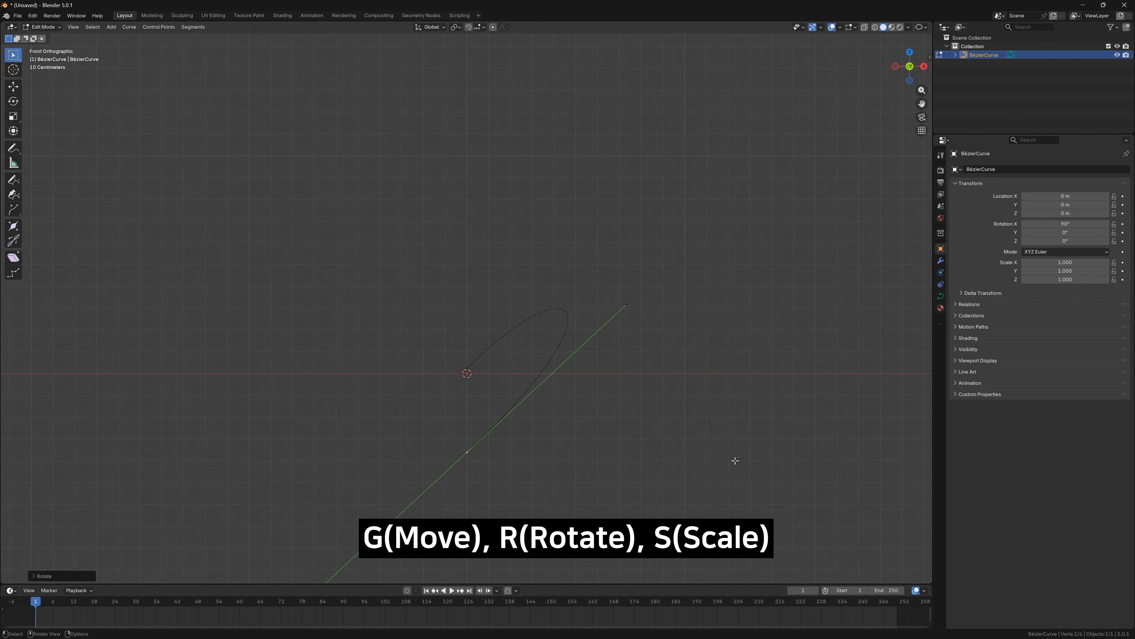
pyautogui.press('s')
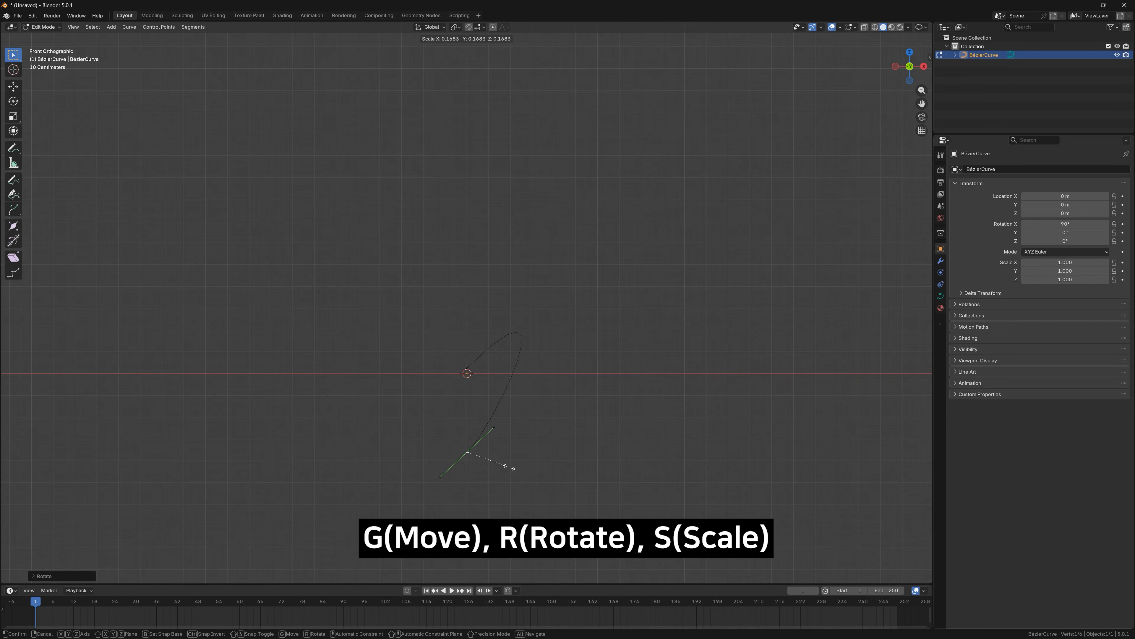
pyautogui.click(509, 466)
pyautogui.scroll(1, 448, 349)
# Shorten the upper control point's handles and tilt them slightly steeper
pyautogui.click(470, 374)
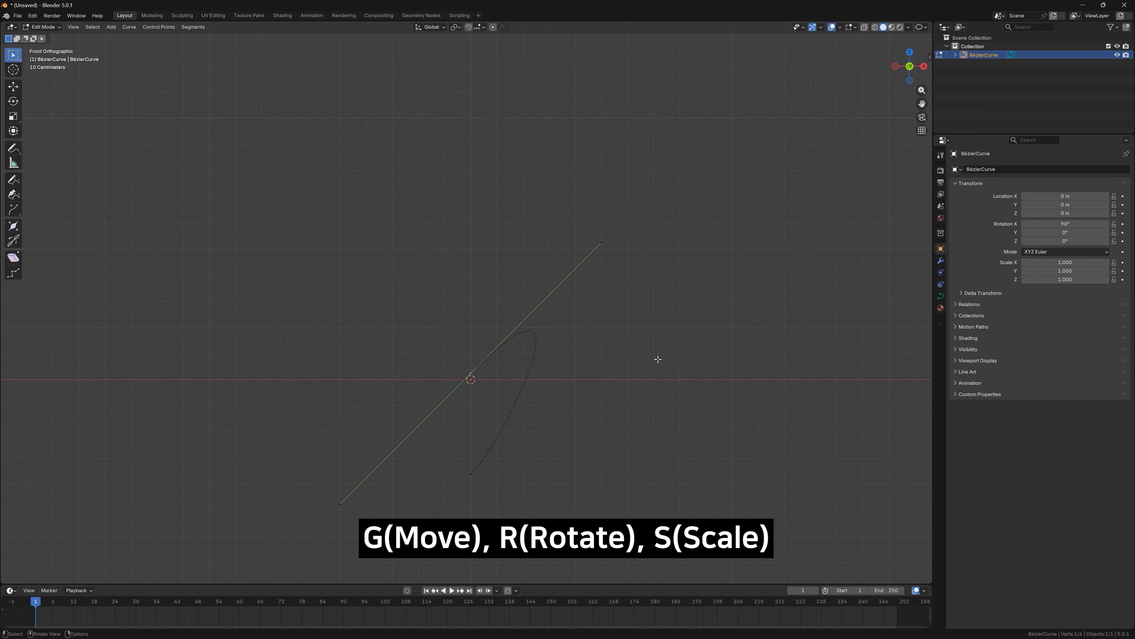
pyautogui.press('s')
pyautogui.click(548, 383)
pyautogui.scroll(2, 527, 392)
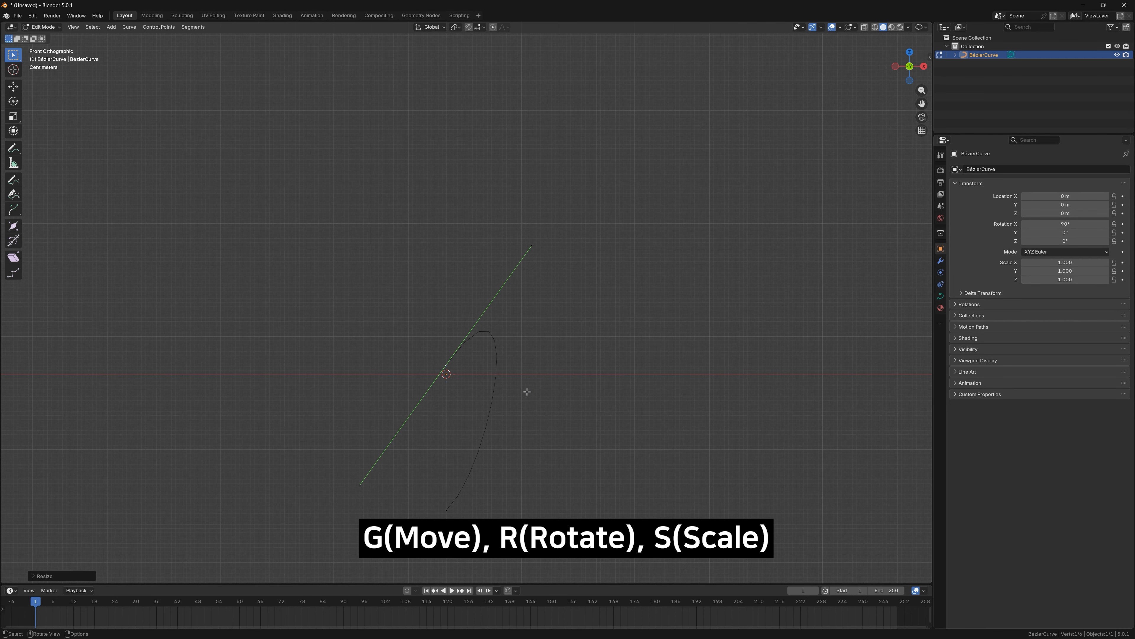
# Move the lower control point about 0.15 m in X and 0.2 m in Z, outward to the right of the origin
pyautogui.click(446, 509)
pyautogui.press('g')
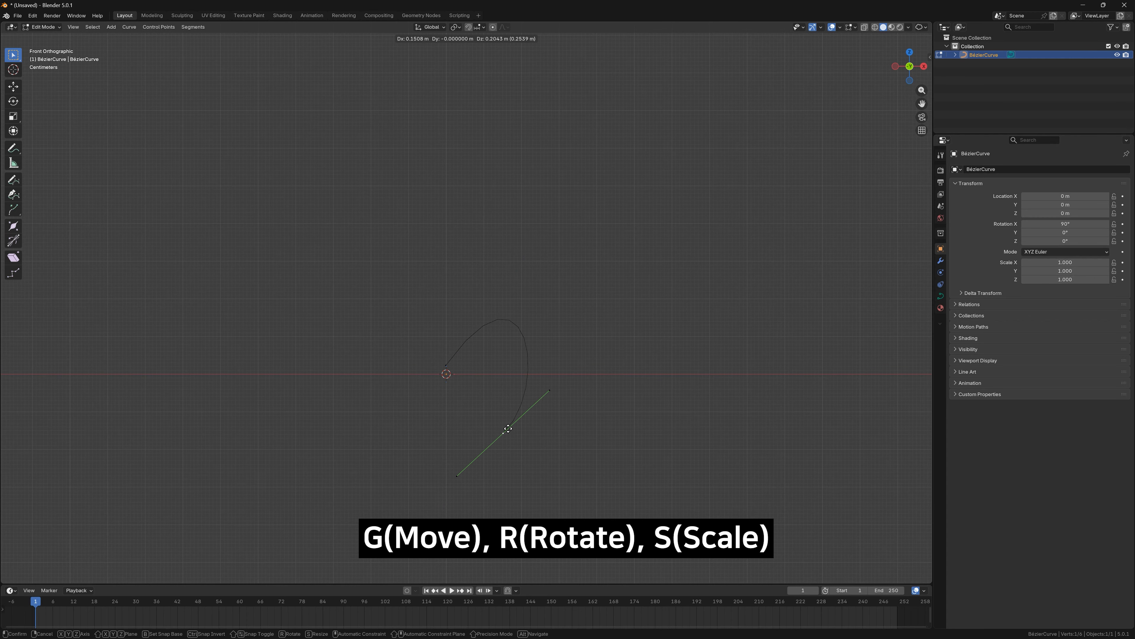
pyautogui.click(488, 378)
# Rotate and shorten the upper control point's handles so the curve bulges as a rounded half-heart lobe
pyautogui.click(446, 365)
pyautogui.press('r')
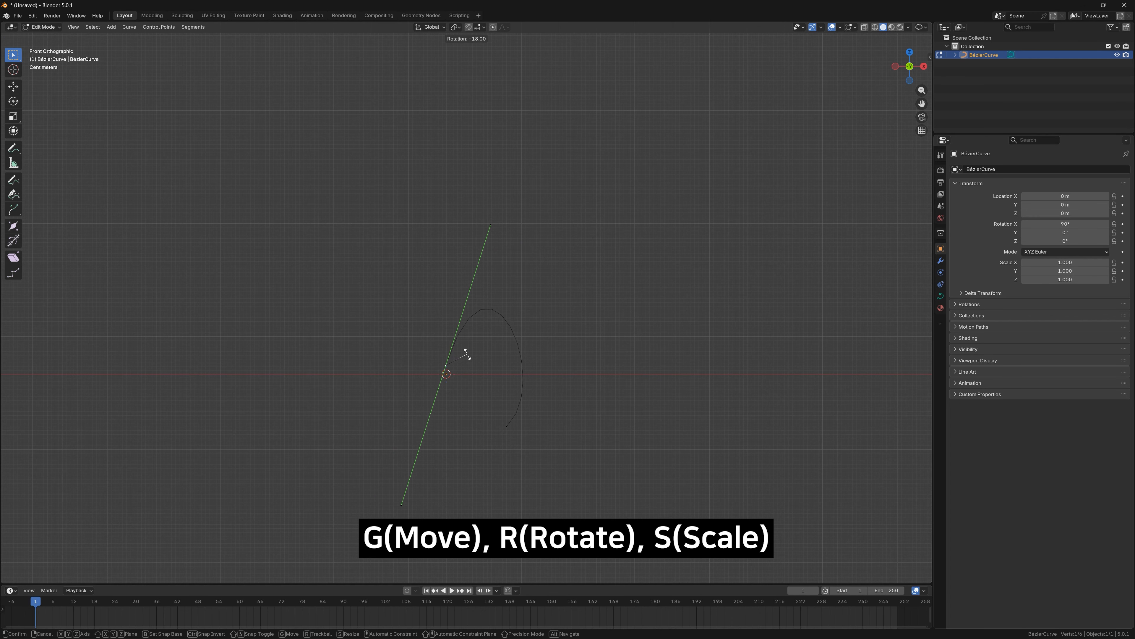
pyautogui.click(477, 360)
pyautogui.press('s')
pyautogui.click(486, 346)
pyautogui.press('r')
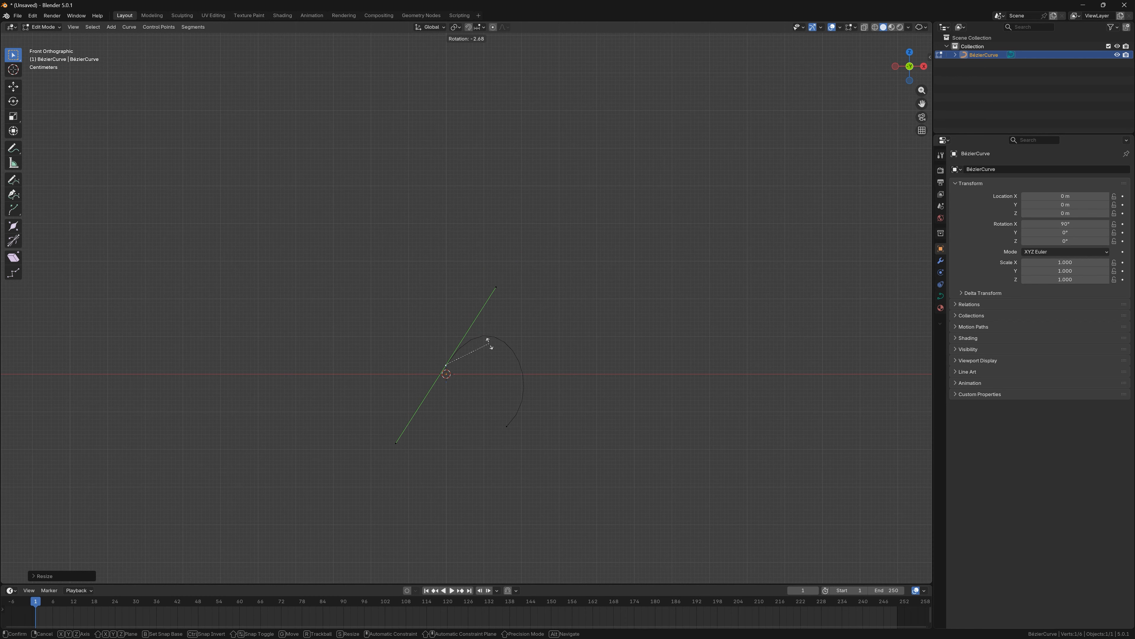
pyautogui.click(489, 344)
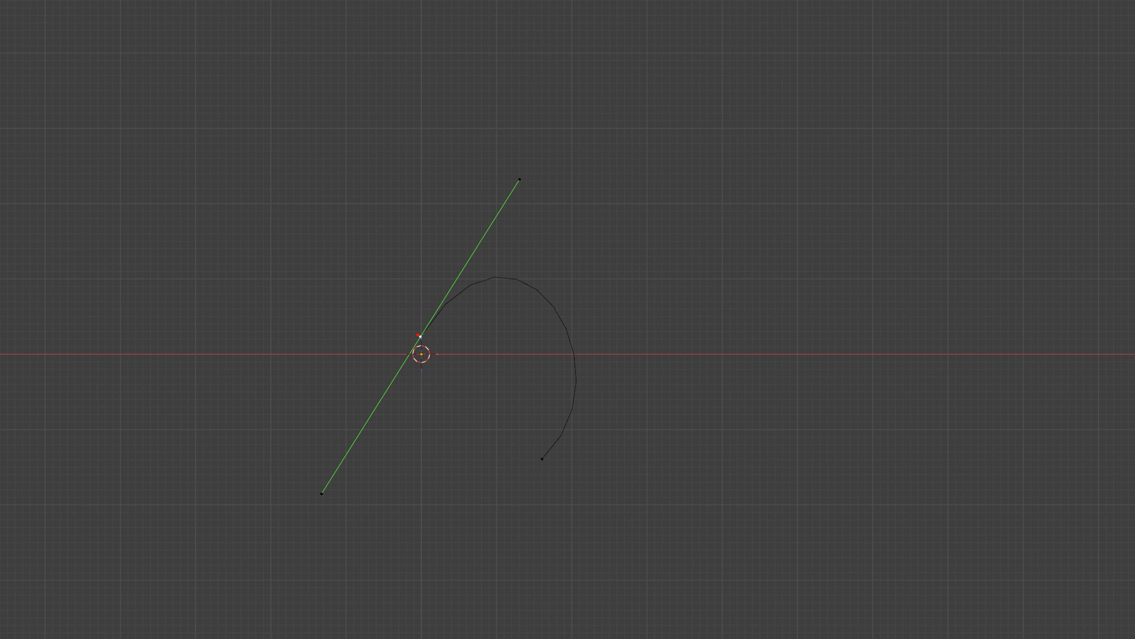
pyautogui.moveTo(418, 334)
pyautogui.mouseDown()
pyautogui.moveTo(508, 276)
pyautogui.moveTo(565, 378)
pyautogui.moveTo(540, 446)
pyautogui.moveTo(421, 561)
pyautogui.moveTo(428, 537)
pyautogui.mouseUp()
pyautogui.moveTo(420, 560); pyautogui.dragTo(436, 556)
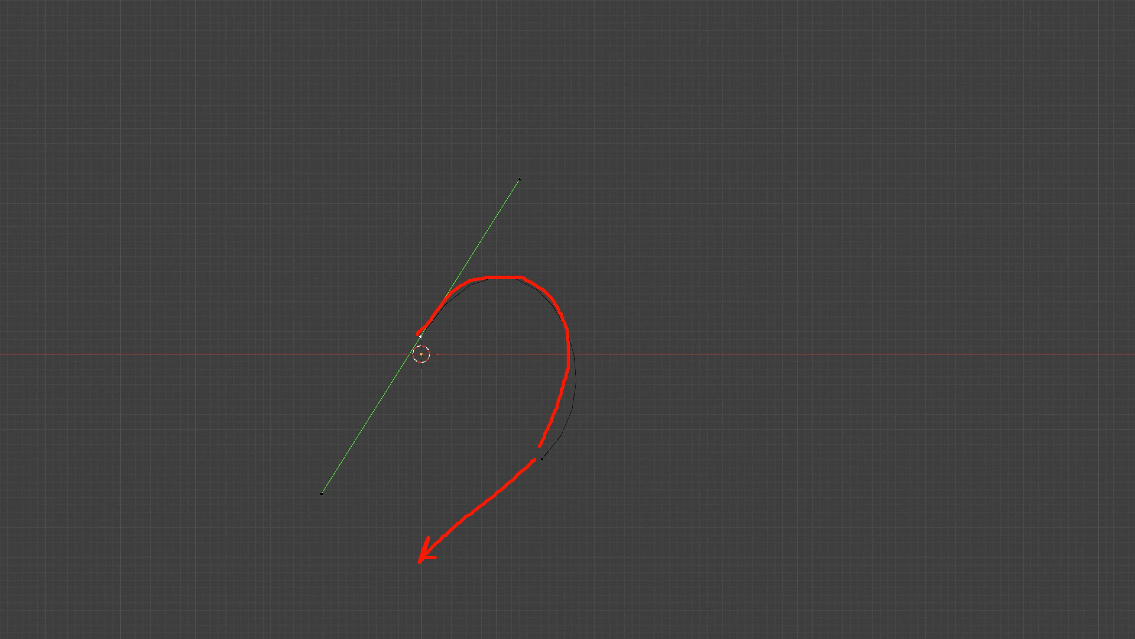
pyautogui.press('Escape')
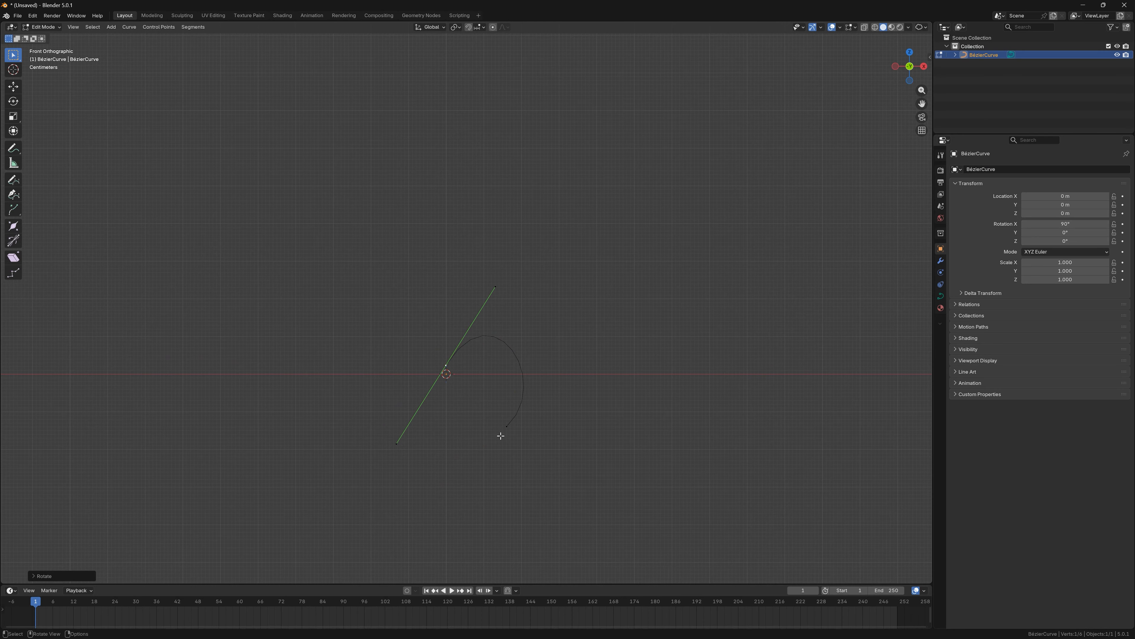
# Extrude a new control point from the curve's lower end, down and left to beneath the origin
pyautogui.click(505, 427)
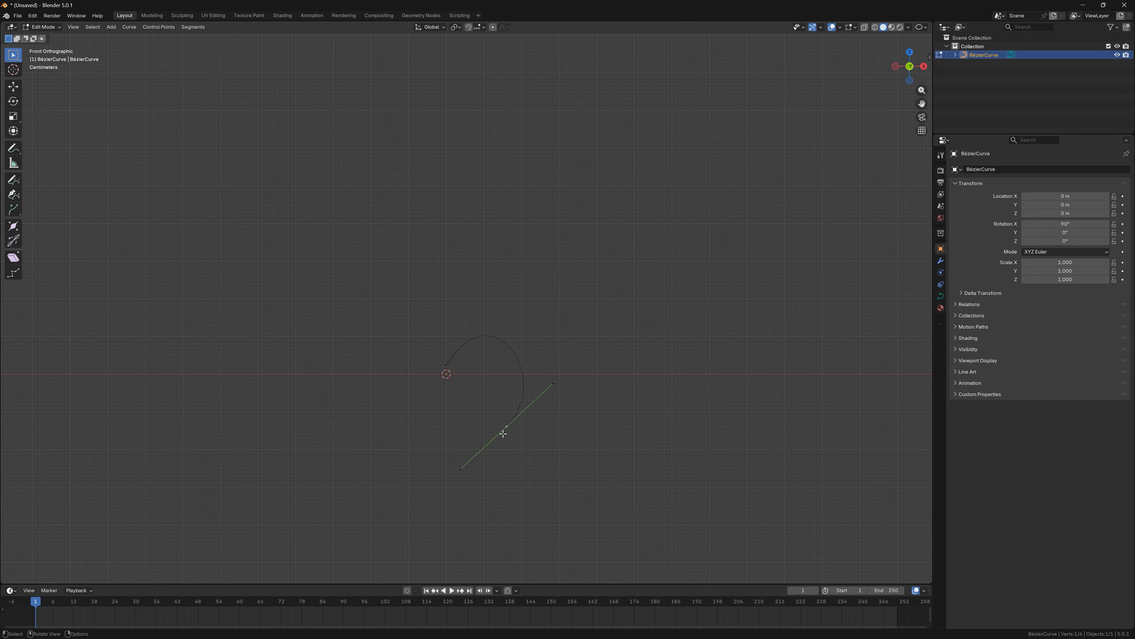
pyautogui.press('e')
pyautogui.press('e')
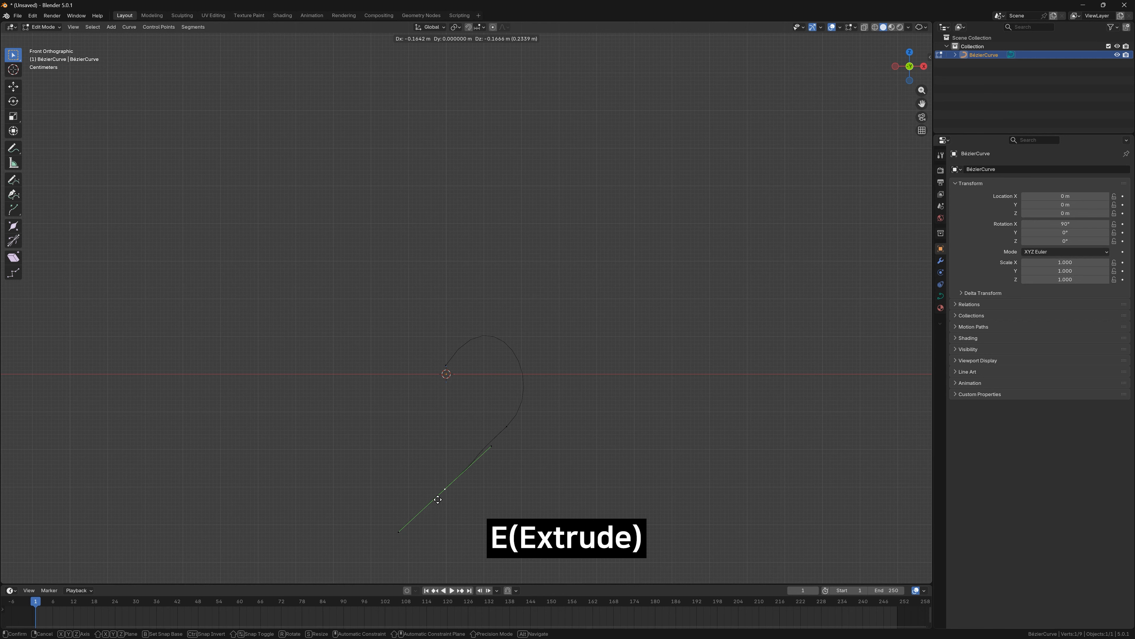
pyautogui.click(444, 495)
# Rotate the new bottom control point's handles slightly steeper and align the point below the origin
pyautogui.scroll(4, 446, 492)
pyautogui.press('g')
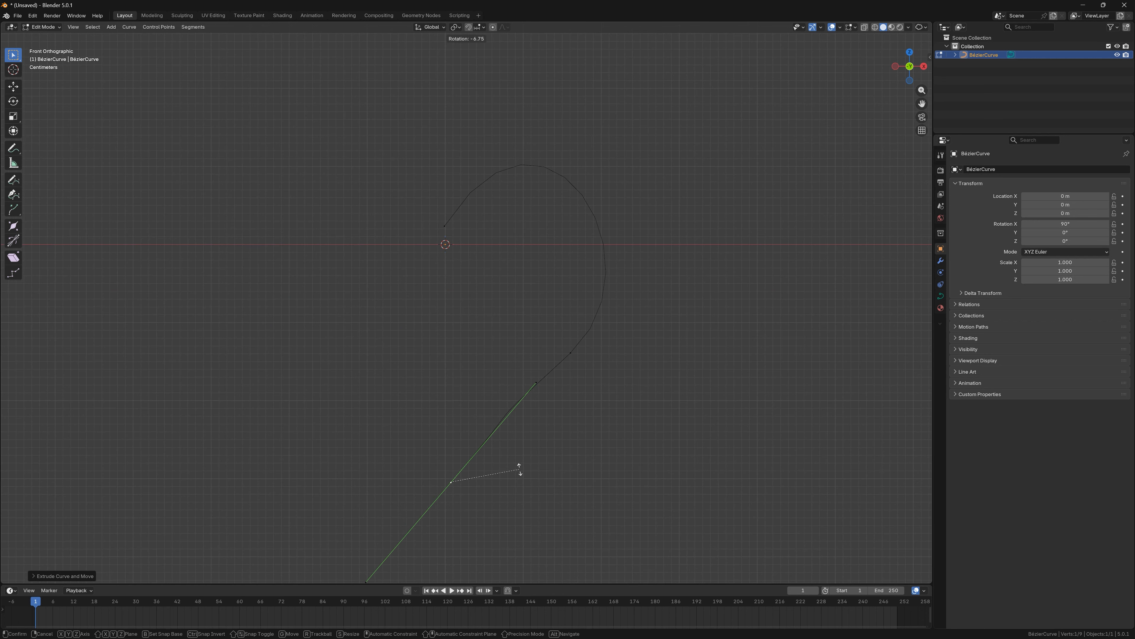
pyautogui.click(515, 471)
# Scale the middle control point's handles to about 0.96 to smooth the curve's lower right side
pyautogui.scroll(-2, 510, 466)
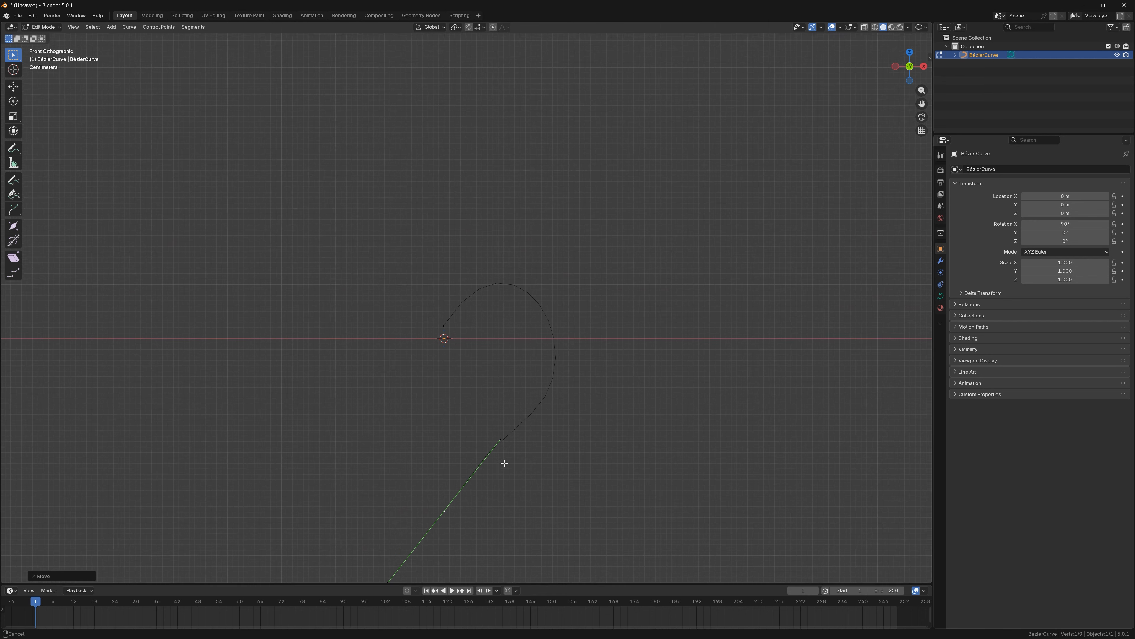
pyautogui.click(529, 416)
pyautogui.press('s')
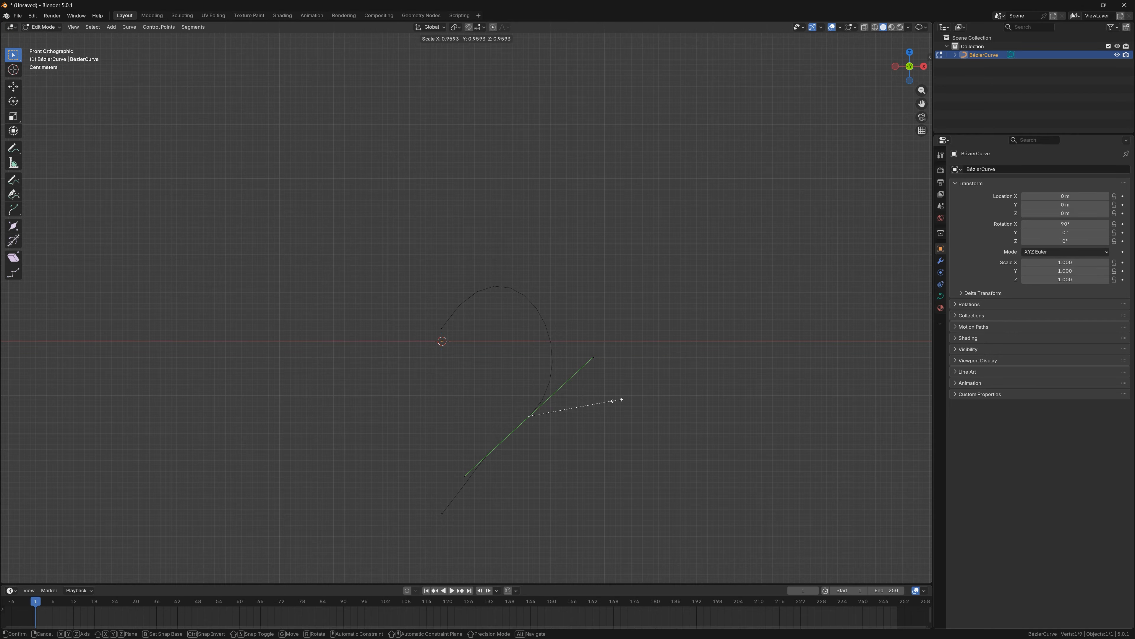
pyautogui.click(617, 400)
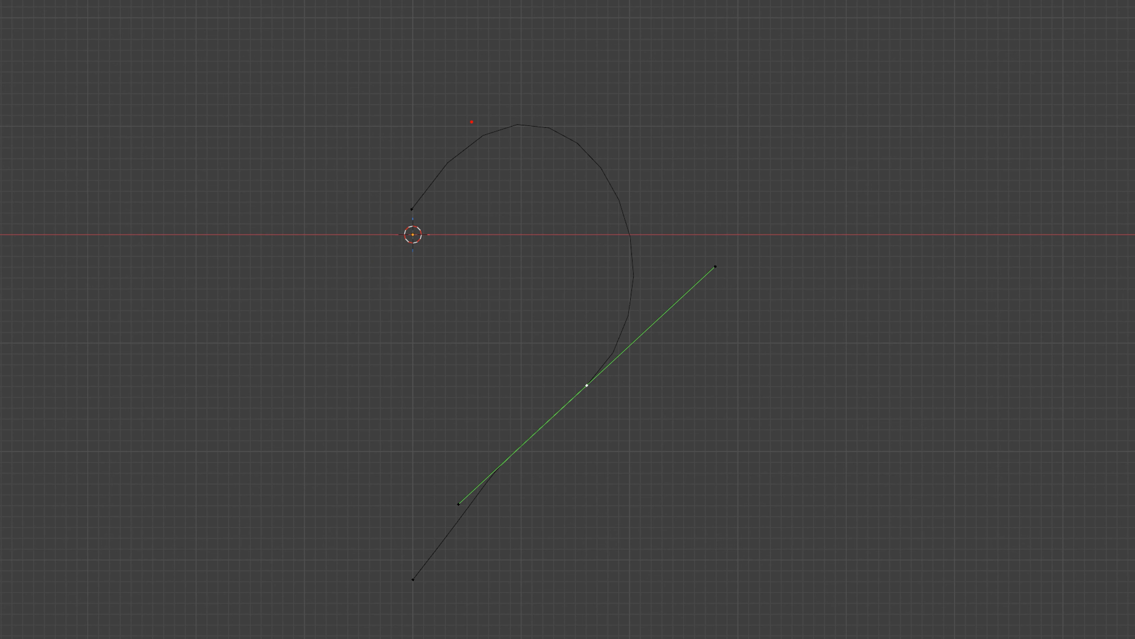
pyautogui.moveTo(462, 61)
pyautogui.mouseDown()
pyautogui.moveTo(411, 218)
pyautogui.moveTo(399, 611)
pyautogui.mouseUp()
pyautogui.moveTo(404, 556); pyautogui.dragTo(417, 592)
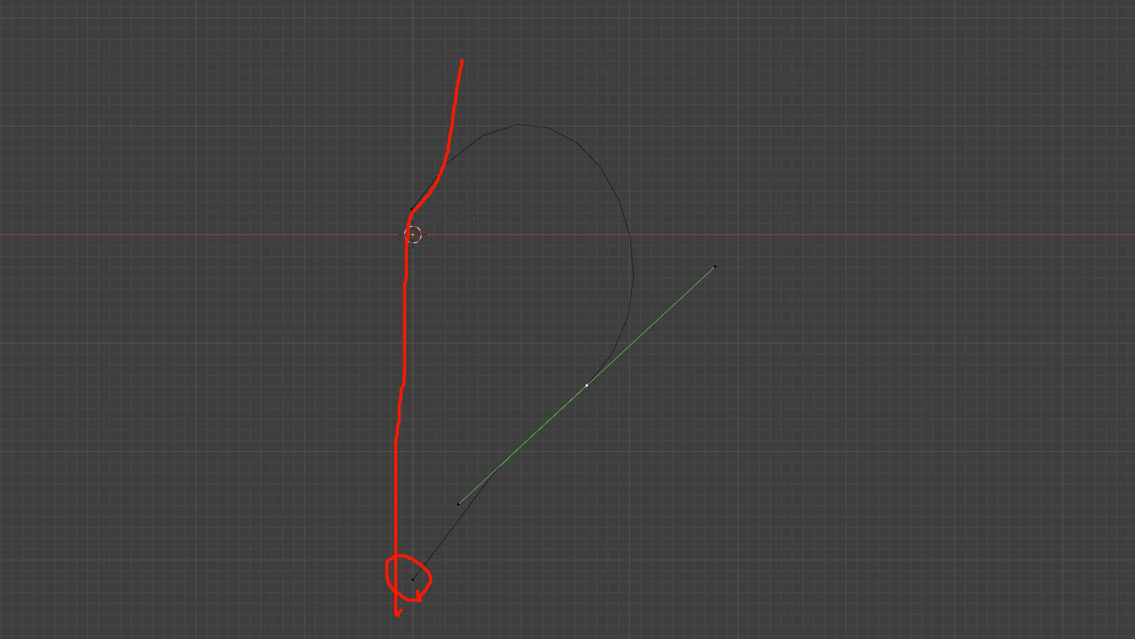
pyautogui.press('Escape')
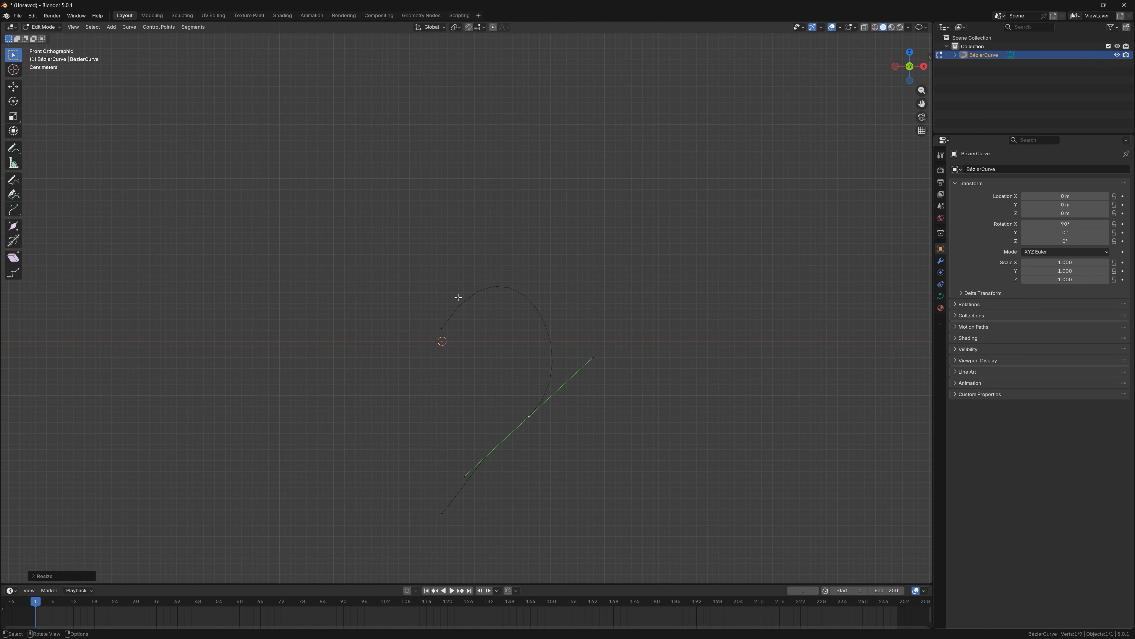
# Set the upper end control point's local X coordinate to 0 m so it lies on the centre axis
pyautogui.click(441, 328)
pyautogui.press('n')
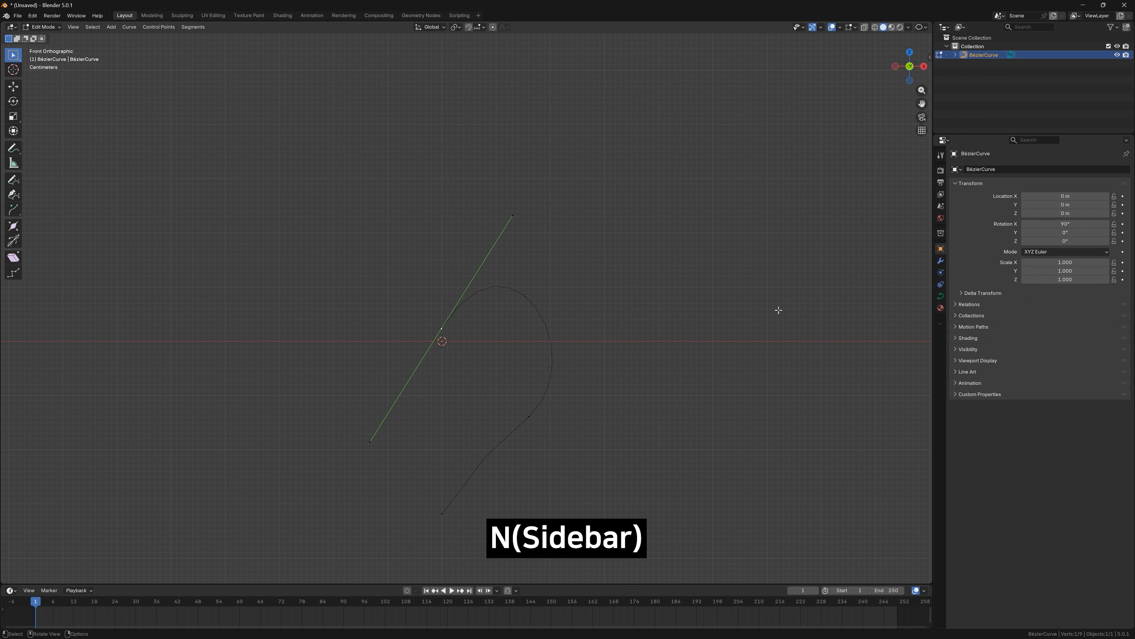
pyautogui.press('n')
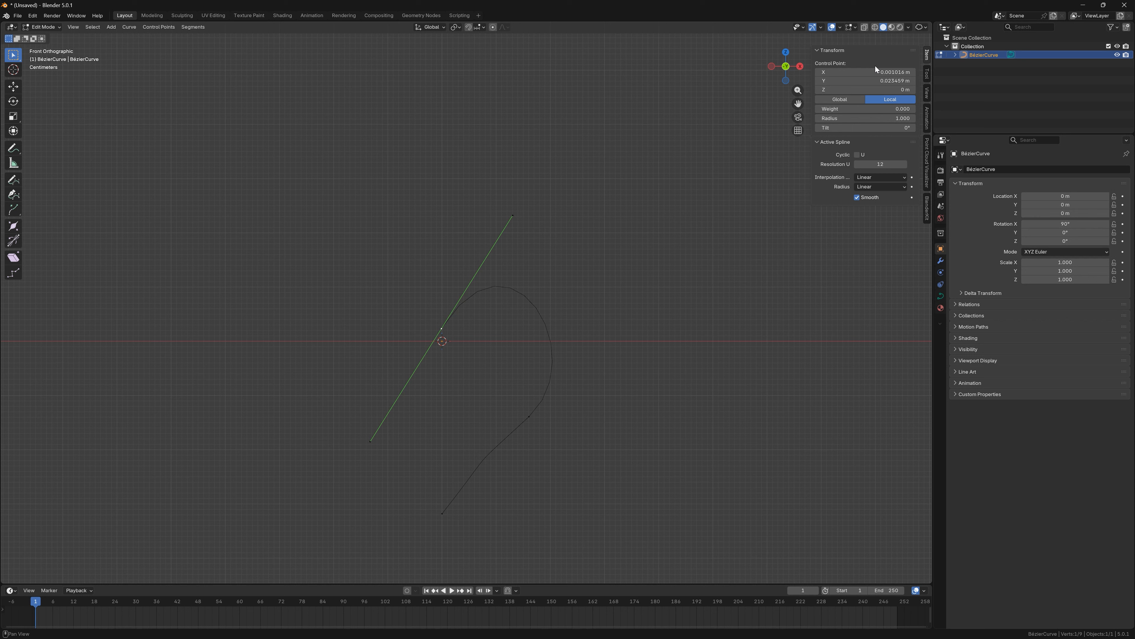
pyautogui.click(876, 71)
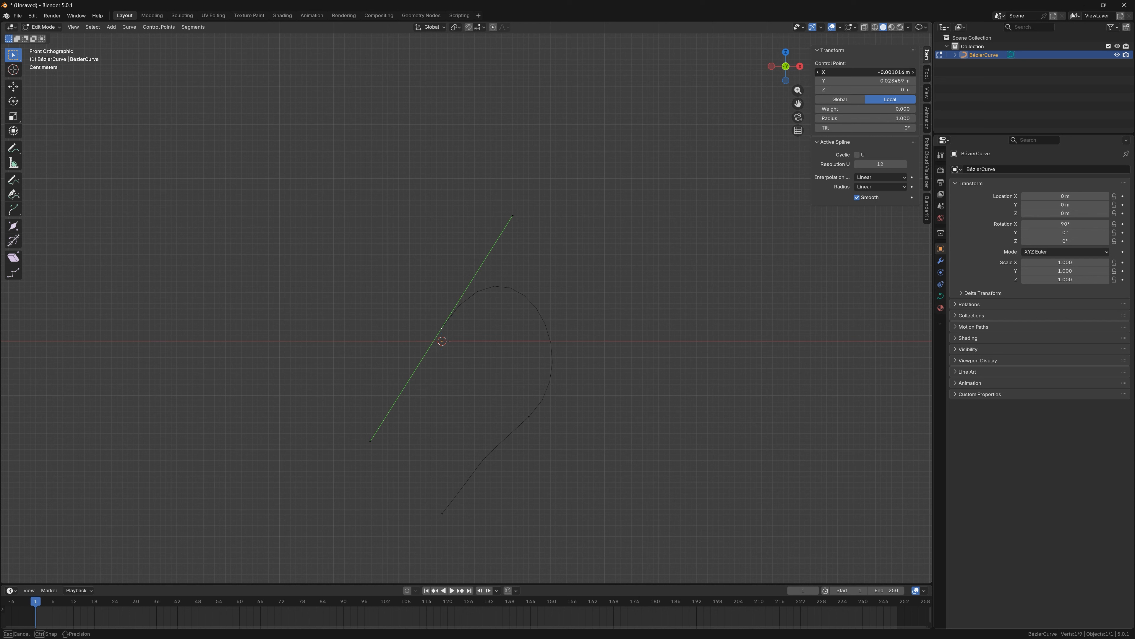
pyautogui.write('0')
pyautogui.press('Return')
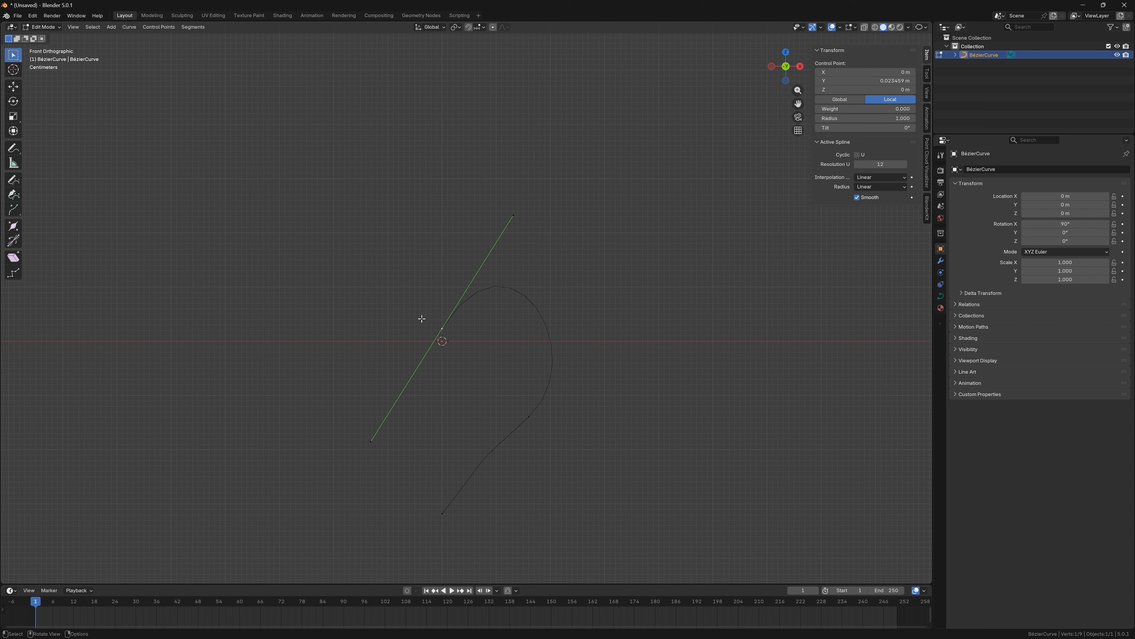
# Set the bottom end control point's local X coordinate to 0 m so it lies on the centre axis
pyautogui.click(442, 513)
pyautogui.click(892, 73)
pyautogui.write('0')
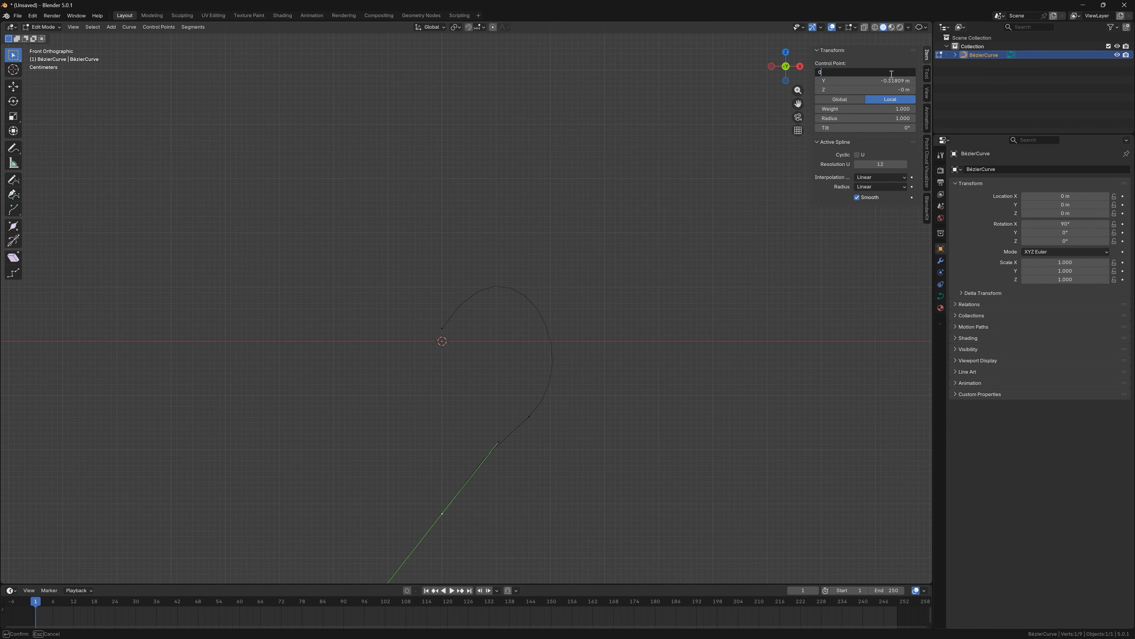
pyautogui.press('Return')
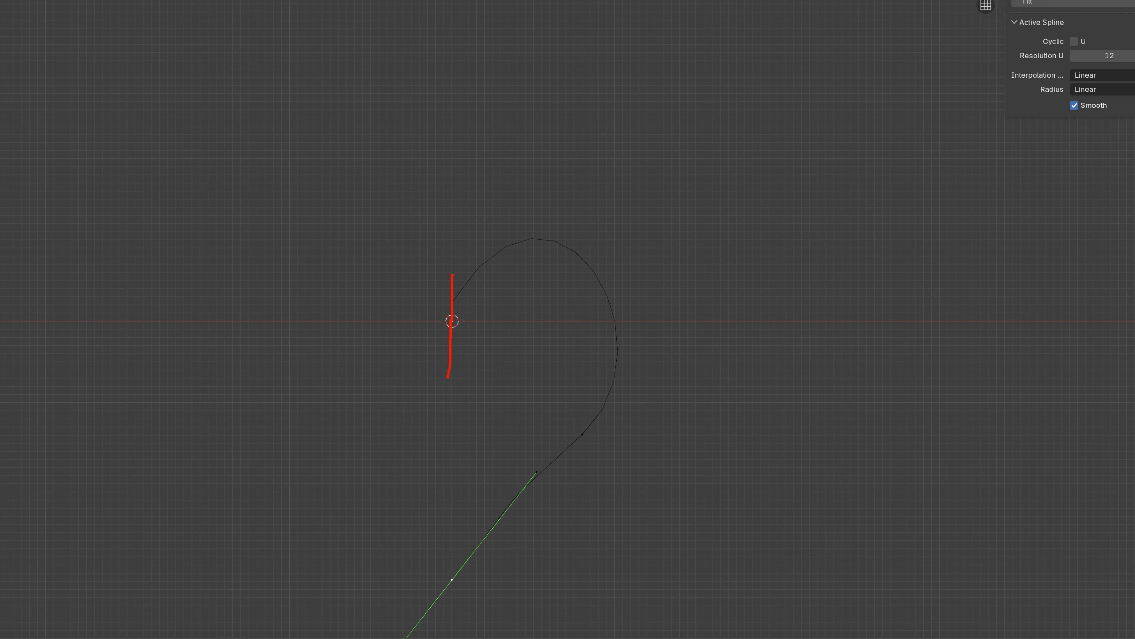
pyautogui.moveTo(448, 377); pyautogui.dragTo(445, 494)
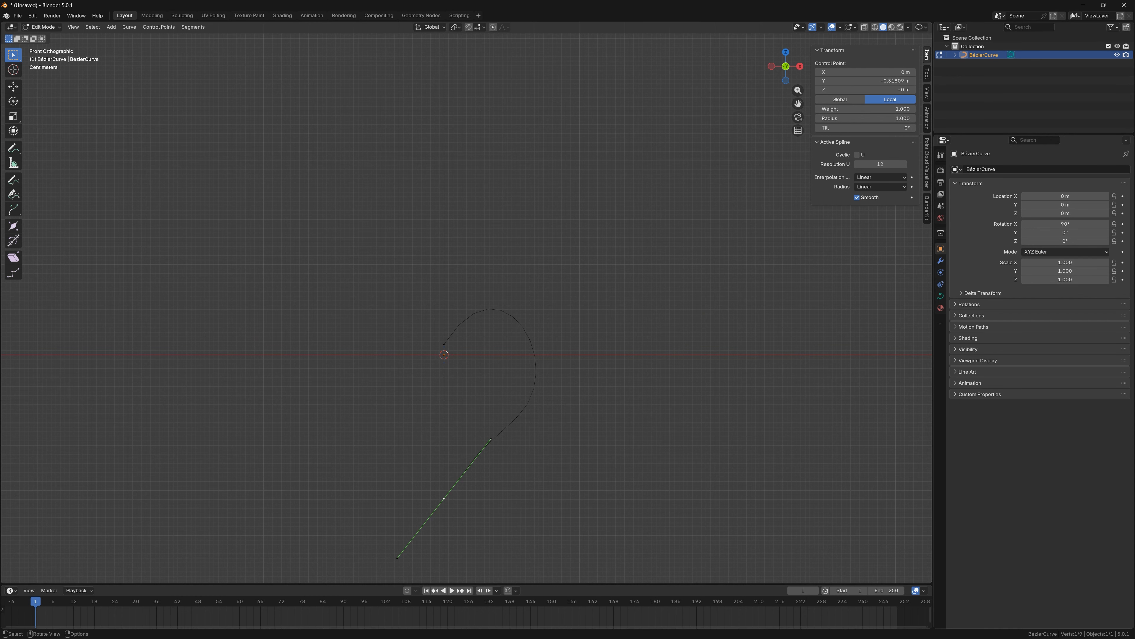
# Move the bottom control point up along the global Z axis to a local Y of about -0.286 m
pyautogui.press('g')
pyautogui.press('y')
pyautogui.press('Escape')
pyautogui.press('g')
pyautogui.press('y')
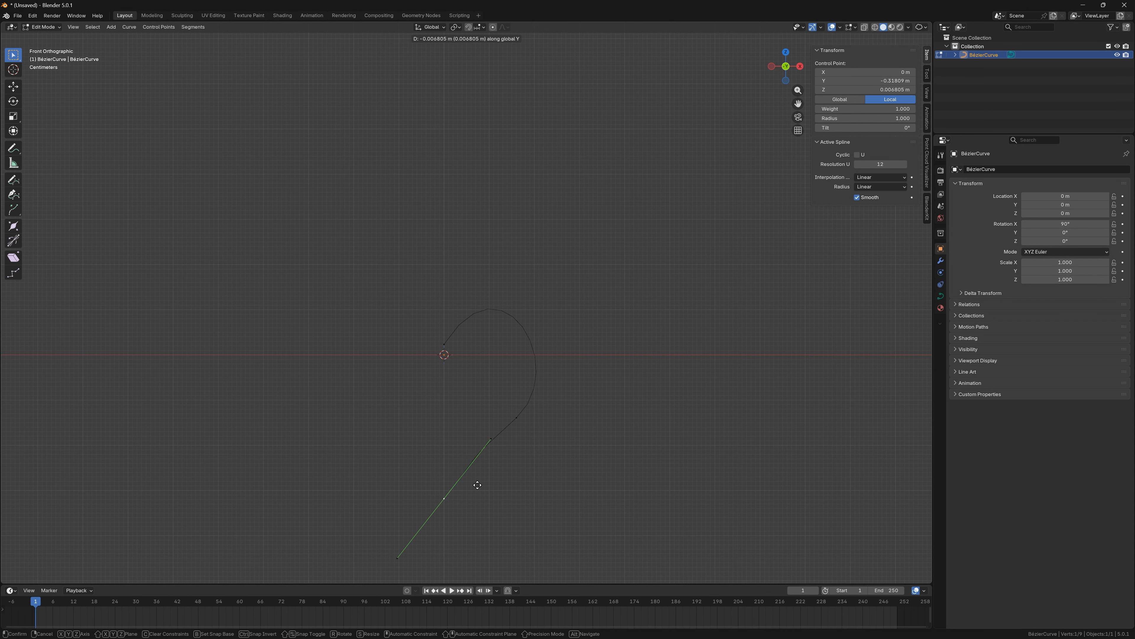
pyautogui.press('z')
pyautogui.click(469, 484)
# Move the middle control point up to about X 0.155 m, Y -0.102 m and rotate its handles about 7° steeper
pyautogui.click(512, 423)
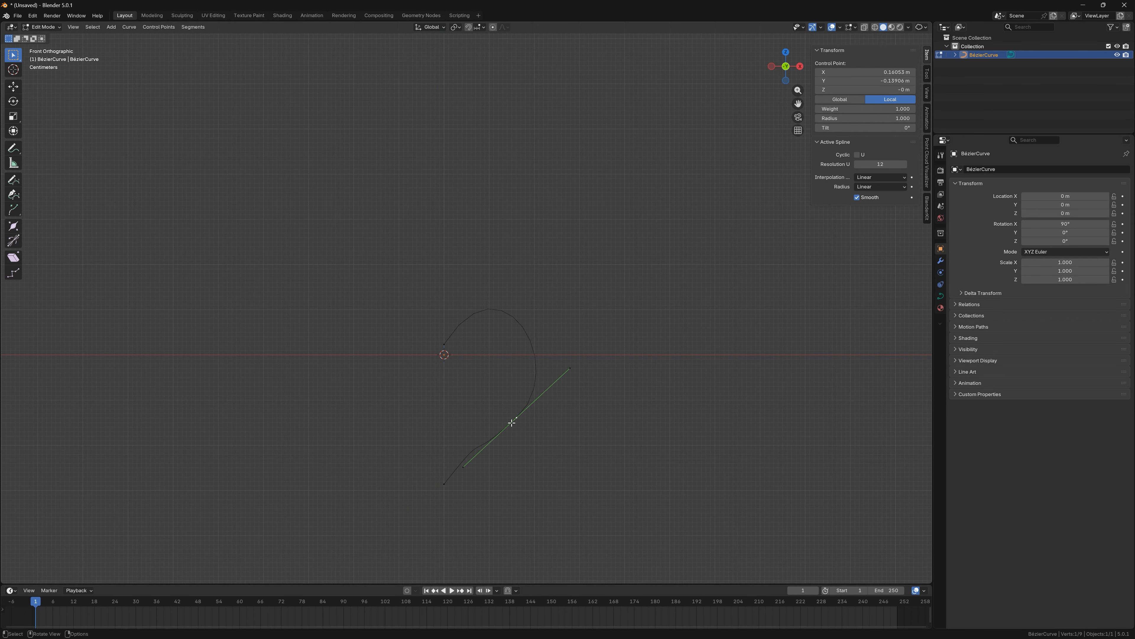
pyautogui.press('g')
pyautogui.click(555, 393)
pyautogui.press('r')
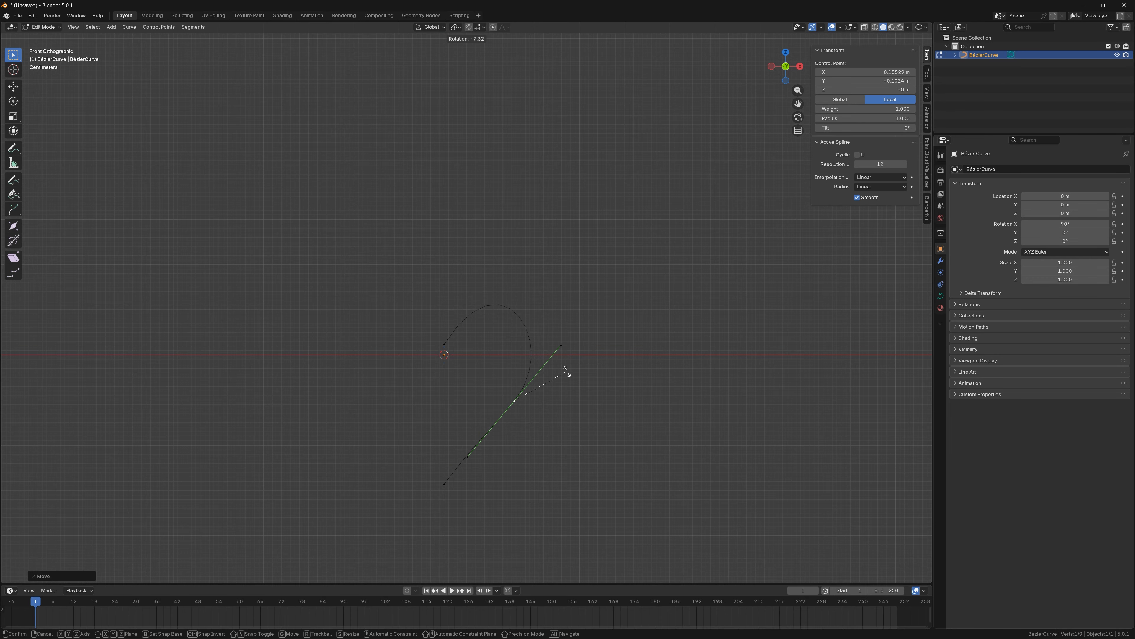
pyautogui.click(567, 372)
# Rotate the bottom control point's handles slightly shallower to straighten the heart's lower side
pyautogui.click(444, 499)
pyautogui.press('r')
pyautogui.click(483, 365)
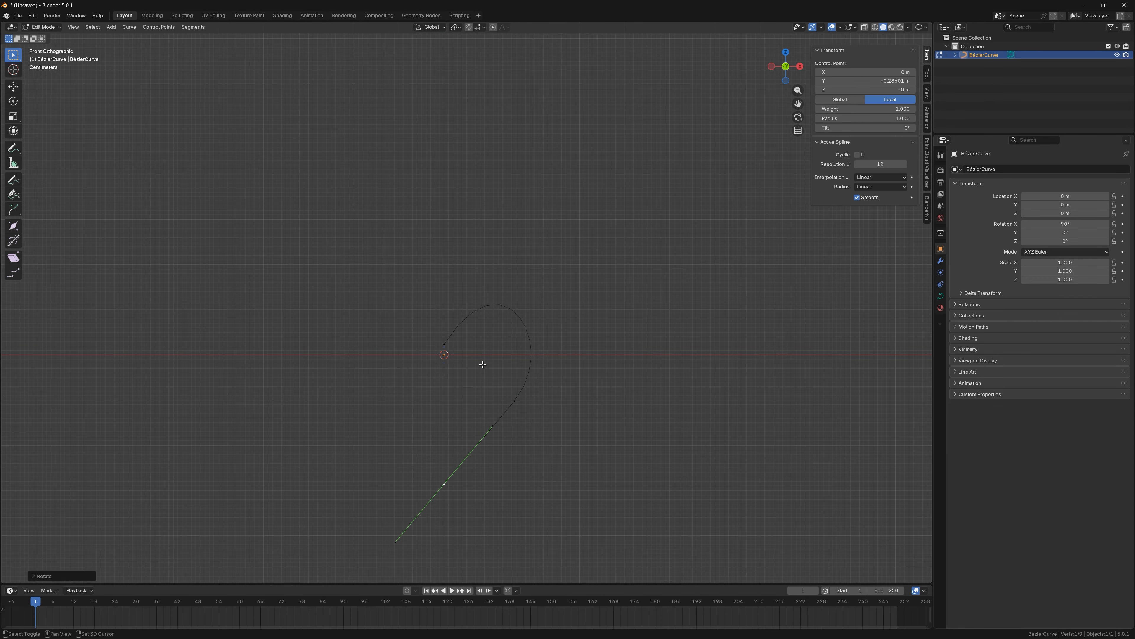
# Scale the upper end control point's handles to about 0.76, then deselect all control points
pyautogui.keyDown('shift'); pyautogui.moveTo(483, 364); pyautogui.dragTo(483, 400, button='middle'); pyautogui.keyUp('shift')
pyautogui.click(447, 381)
pyautogui.press('s')
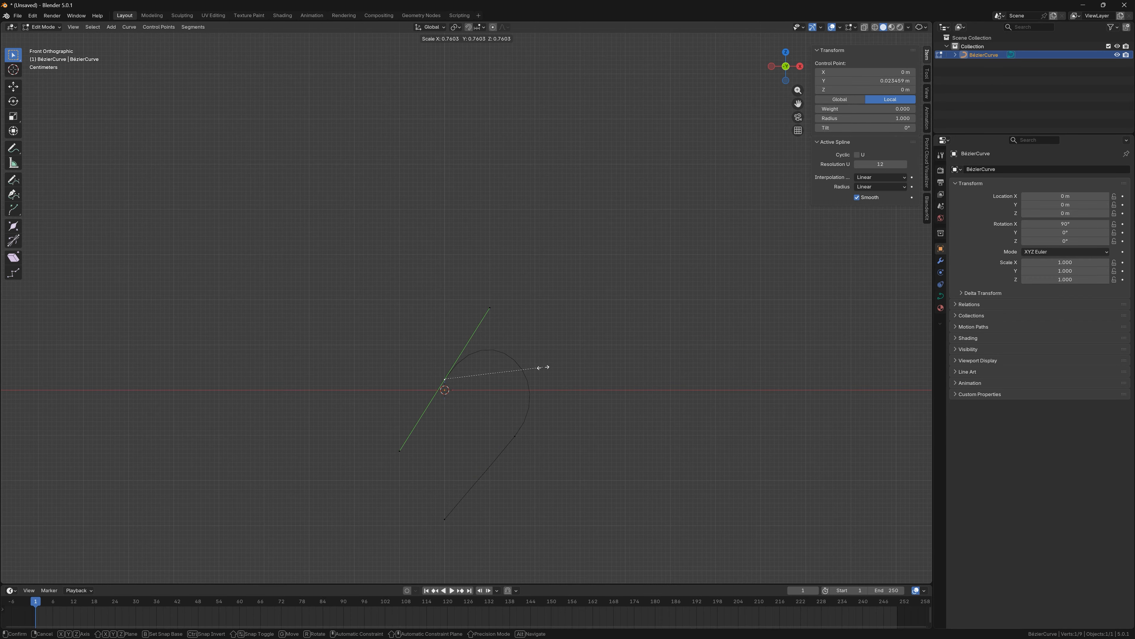
pyautogui.click(544, 368)
pyautogui.click(483, 414)
pyautogui.scroll(-1, 477, 423)
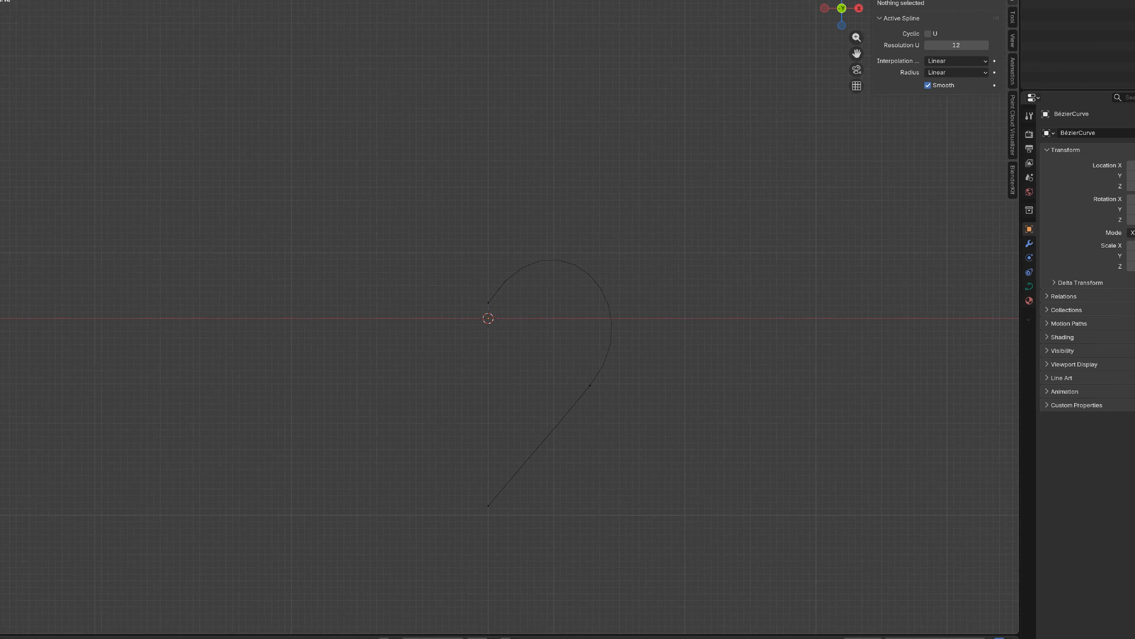
pyautogui.moveTo(489, 311)
pyautogui.mouseDown()
pyautogui.moveTo(519, 283)
pyautogui.moveTo(527, 398)
pyautogui.mouseUp()
pyautogui.moveTo(546, 457); pyautogui.dragTo(480, 540)
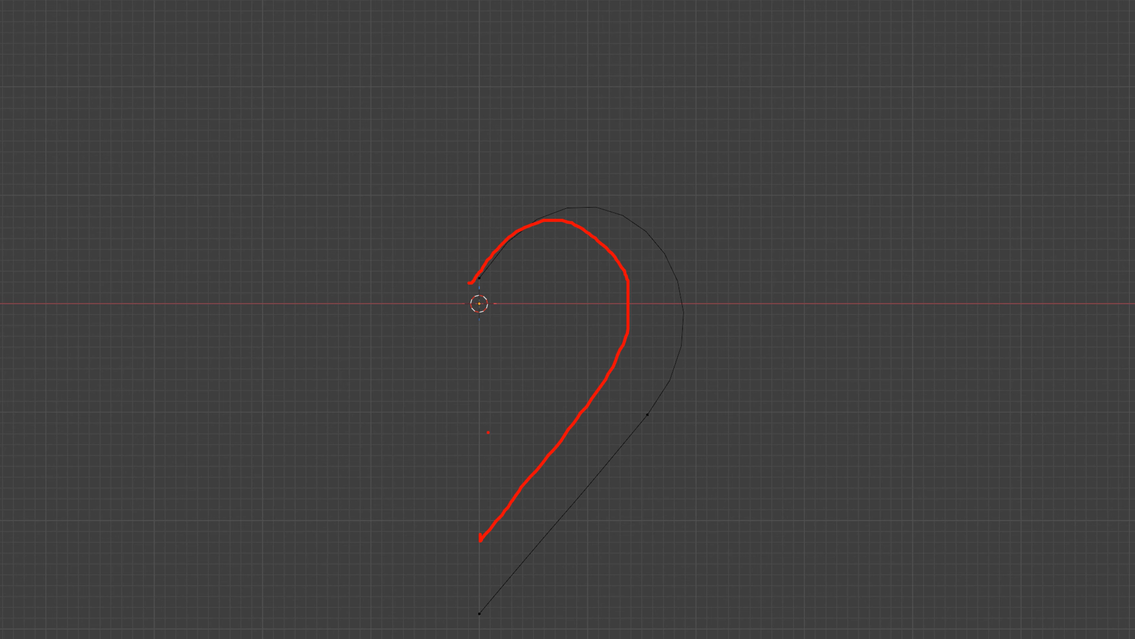
pyautogui.moveTo(488, 432); pyautogui.dragTo(428, 447)
pyautogui.moveTo(479, 311)
pyautogui.mouseDown()
pyautogui.moveTo(393, 240)
pyautogui.moveTo(361, 404)
pyautogui.moveTo(476, 605)
pyautogui.mouseUp()
pyautogui.press('Escape')
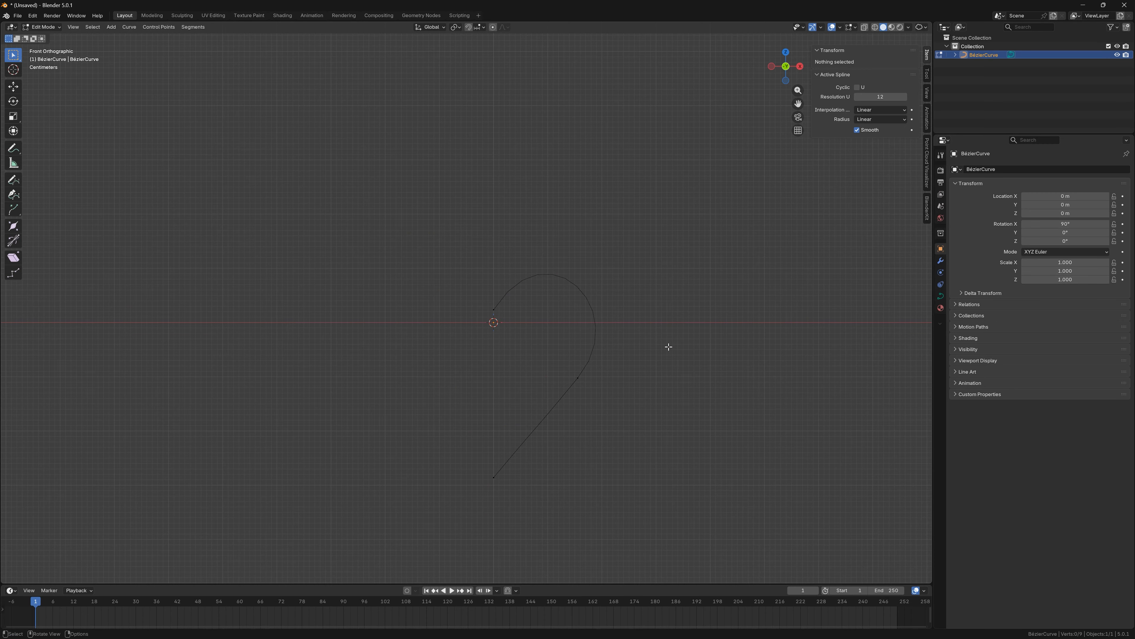
# Duplicate all control points of the half-heart curve and leave the copy in its original place
pyautogui.press('a')
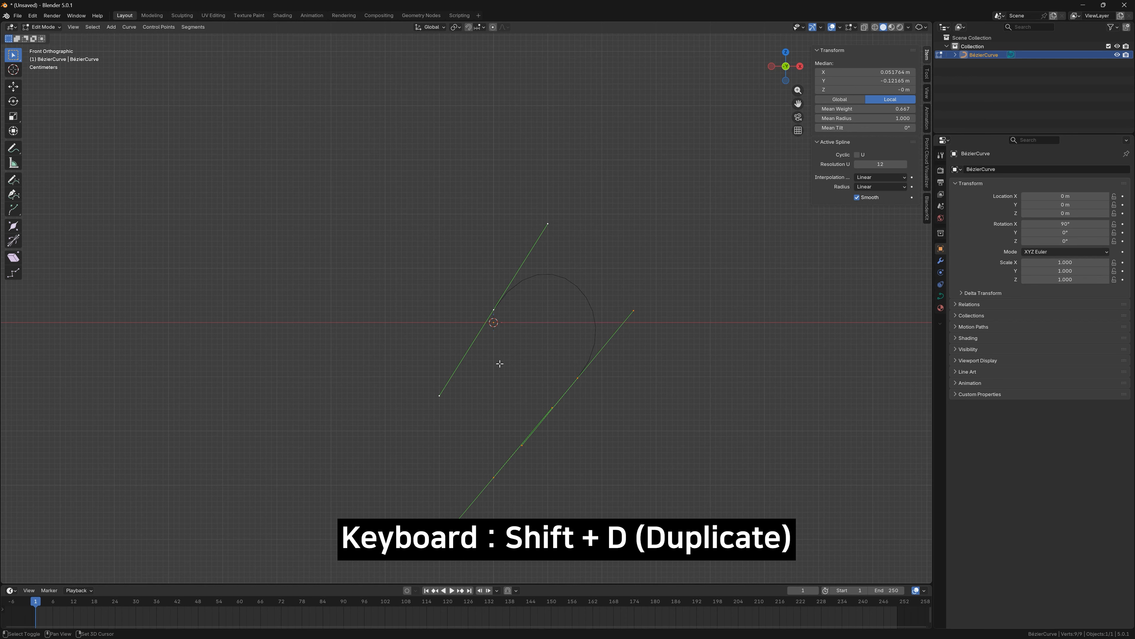
pyautogui.hotkey('shift', 'd')
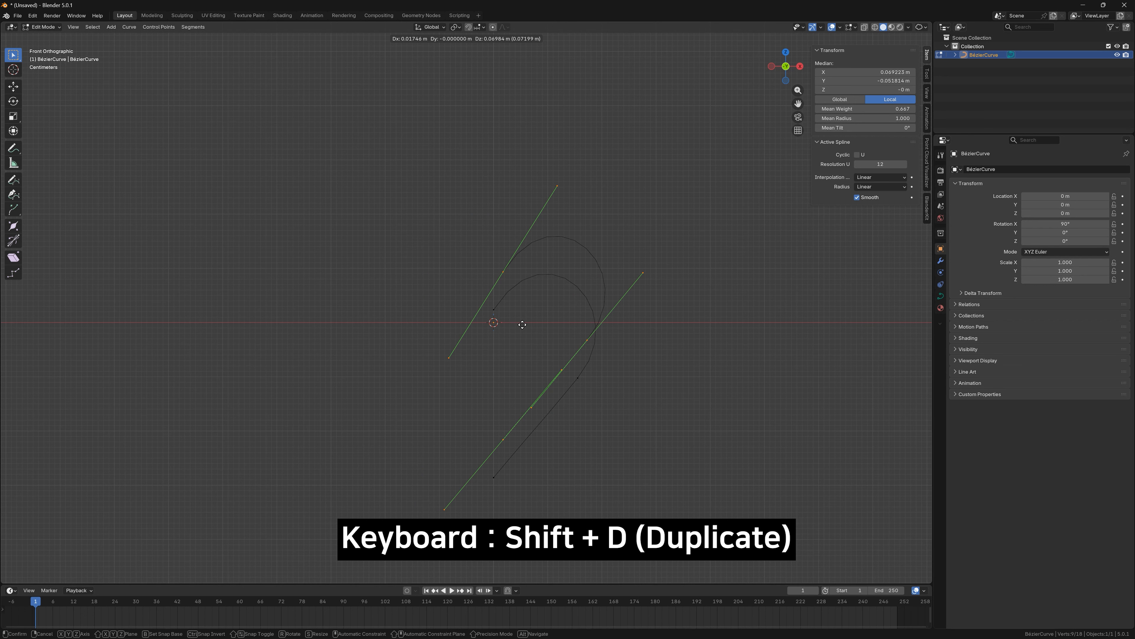
pyautogui.rightClick(516, 337)
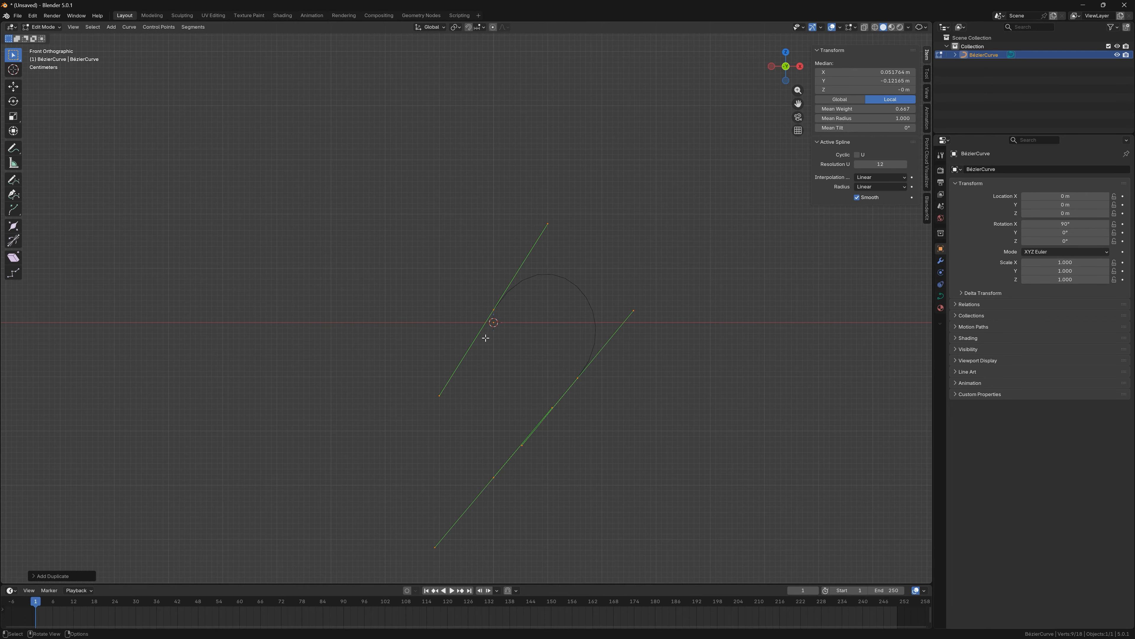
pyautogui.hotkey('ctrl', 'm')
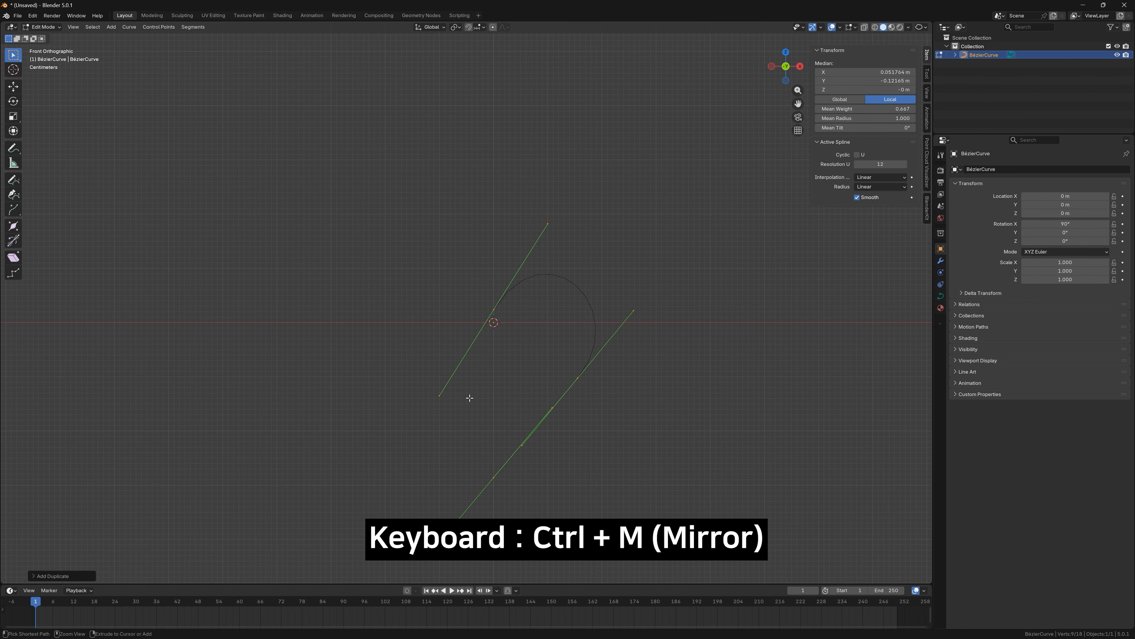
pyautogui.hotkey('ctrl', 'm')
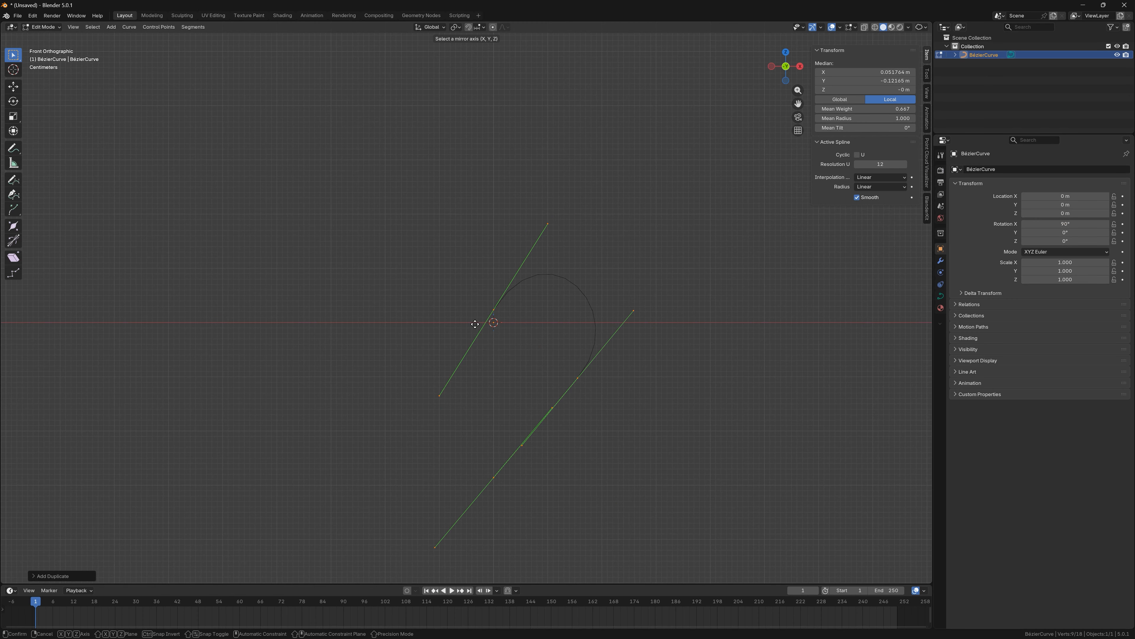
pyautogui.press('x')
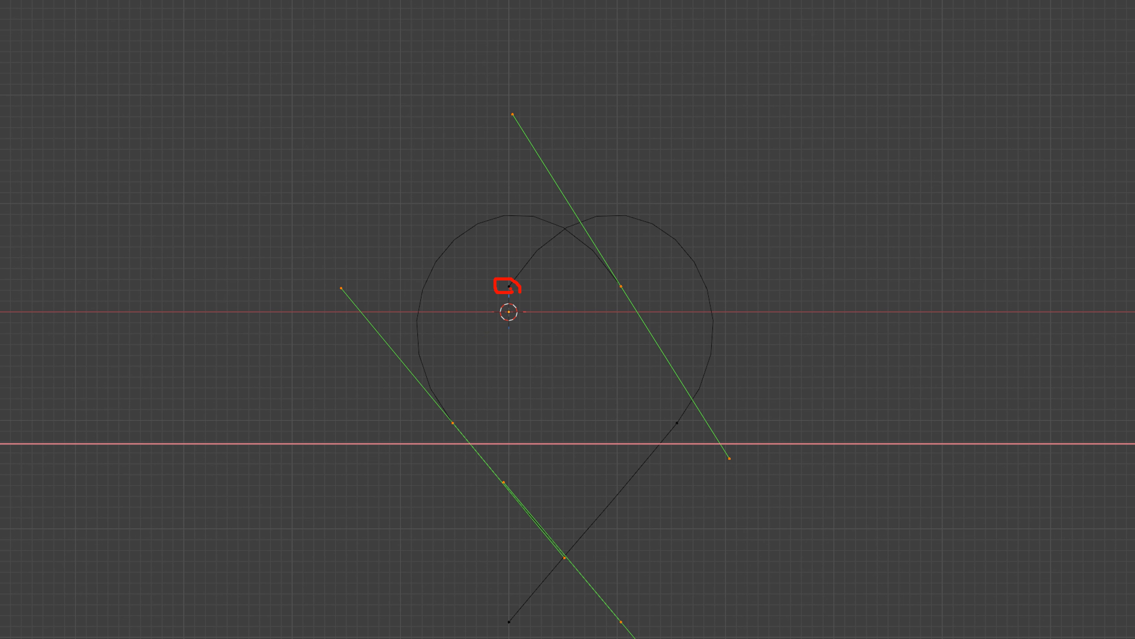
pyautogui.moveTo(504, 274)
pyautogui.mouseDown()
pyautogui.moveTo(440, 232)
pyautogui.moveTo(279, 375)
pyautogui.moveTo(526, 624)
pyautogui.mouseUp()
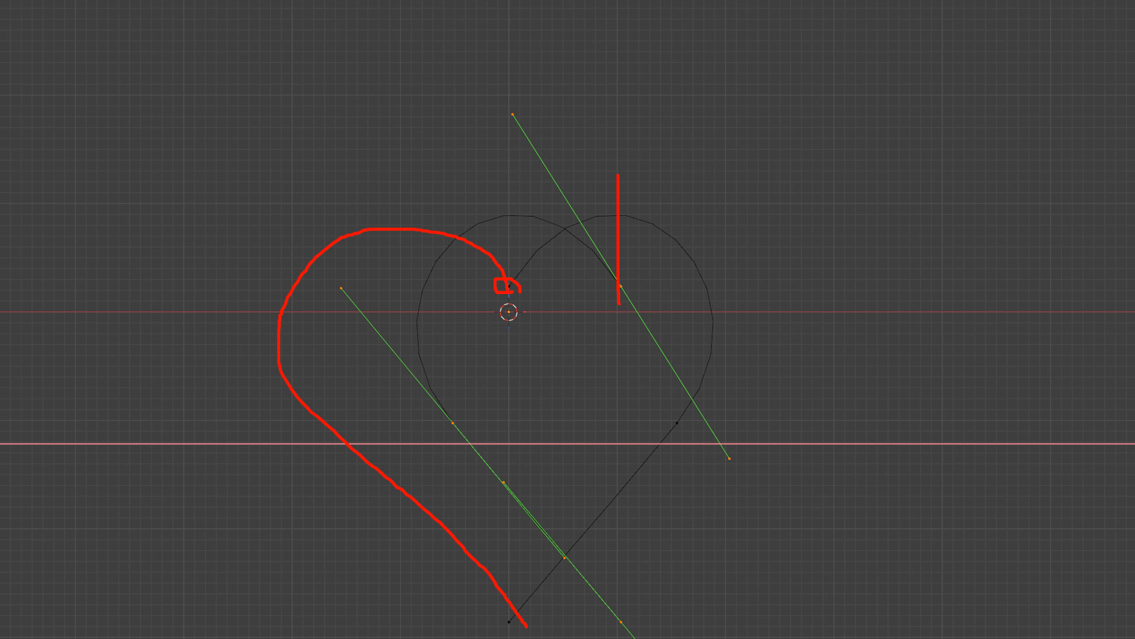
pyautogui.moveTo(619, 304); pyautogui.dragTo(632, 447)
pyautogui.moveTo(619, 285)
pyautogui.mouseDown()
pyautogui.moveTo(523, 210)
pyautogui.moveTo(500, 520)
pyautogui.mouseUp()
pyautogui.press('Escape')
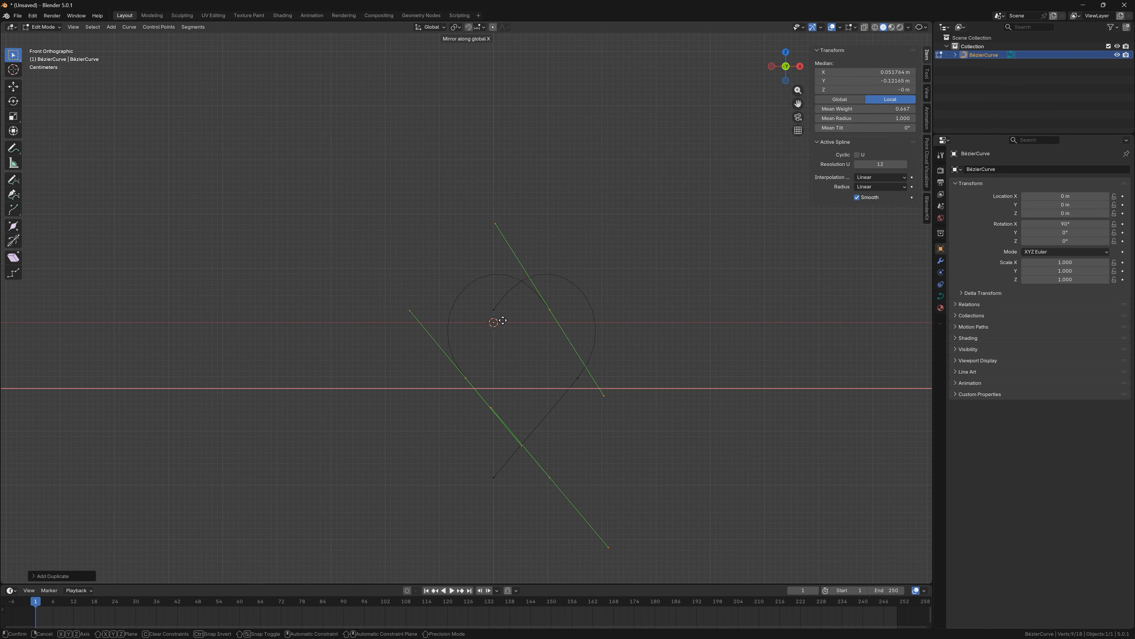
pyautogui.press('Escape')
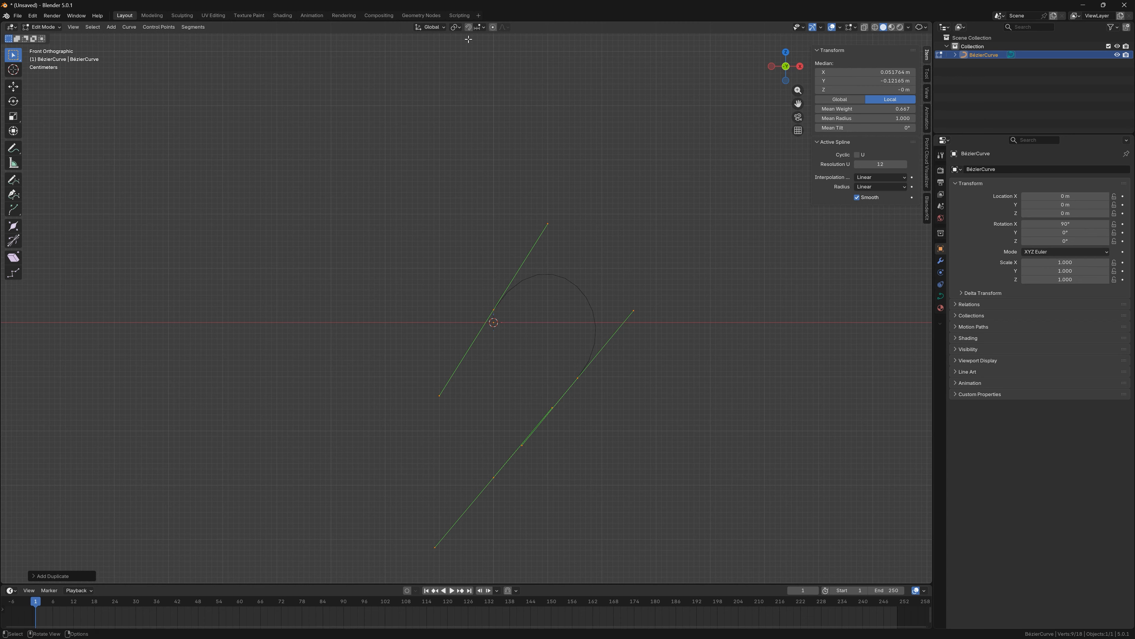
# Set the transform pivot point to 3D Cursor and mirror the duplicated half along the global X axis
pyautogui.click(457, 27)
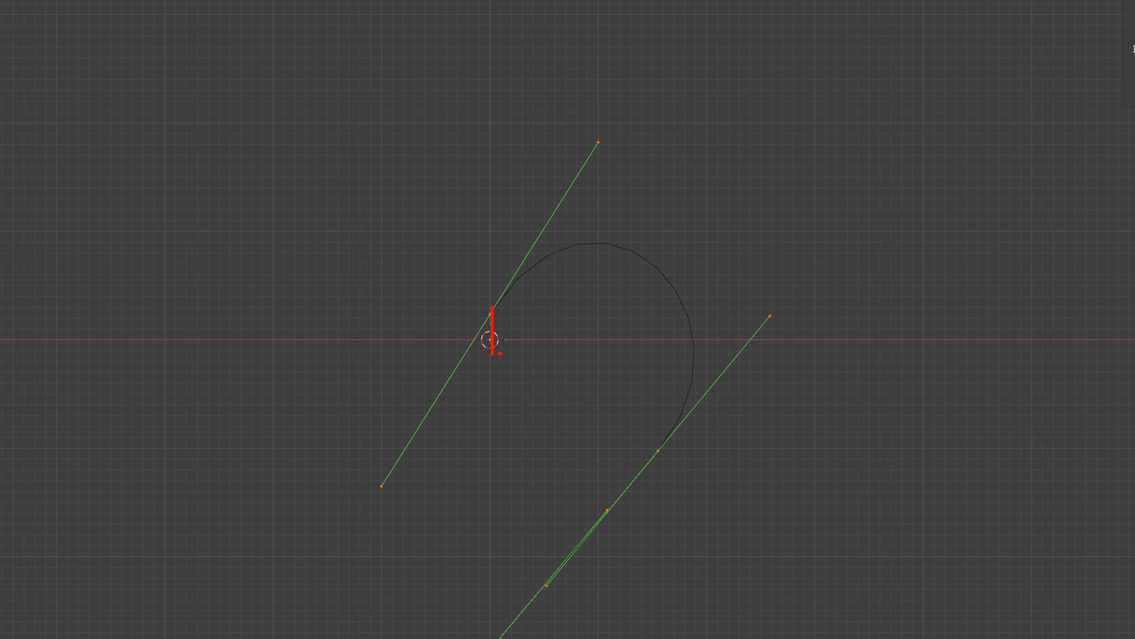
pyautogui.moveTo(500, 354); pyautogui.dragTo(500, 330)
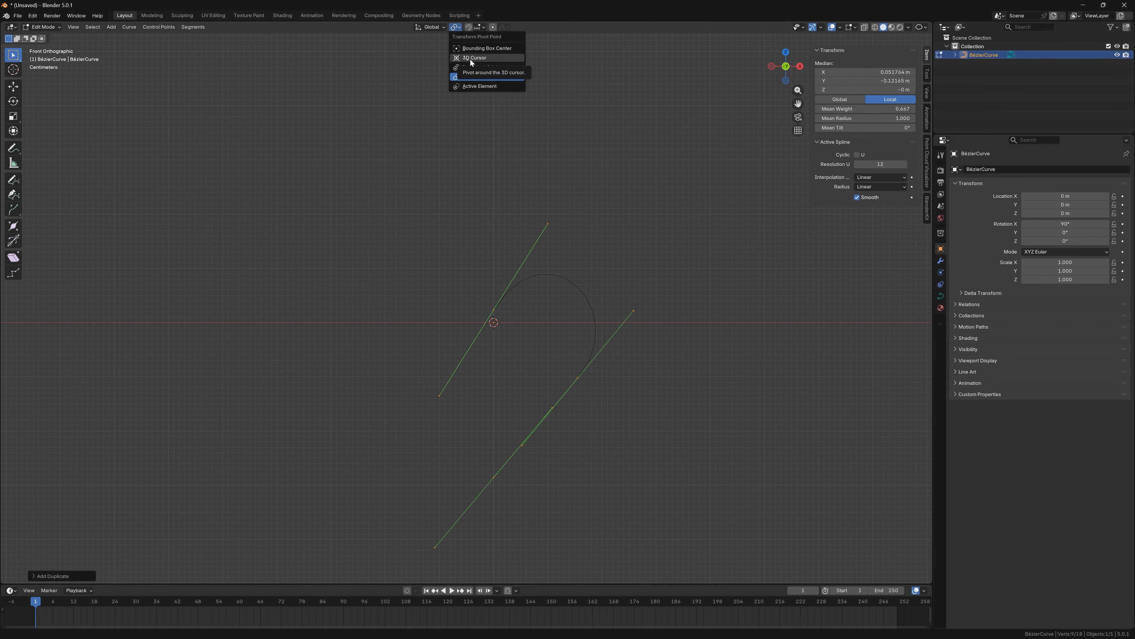
pyautogui.click(489, 58)
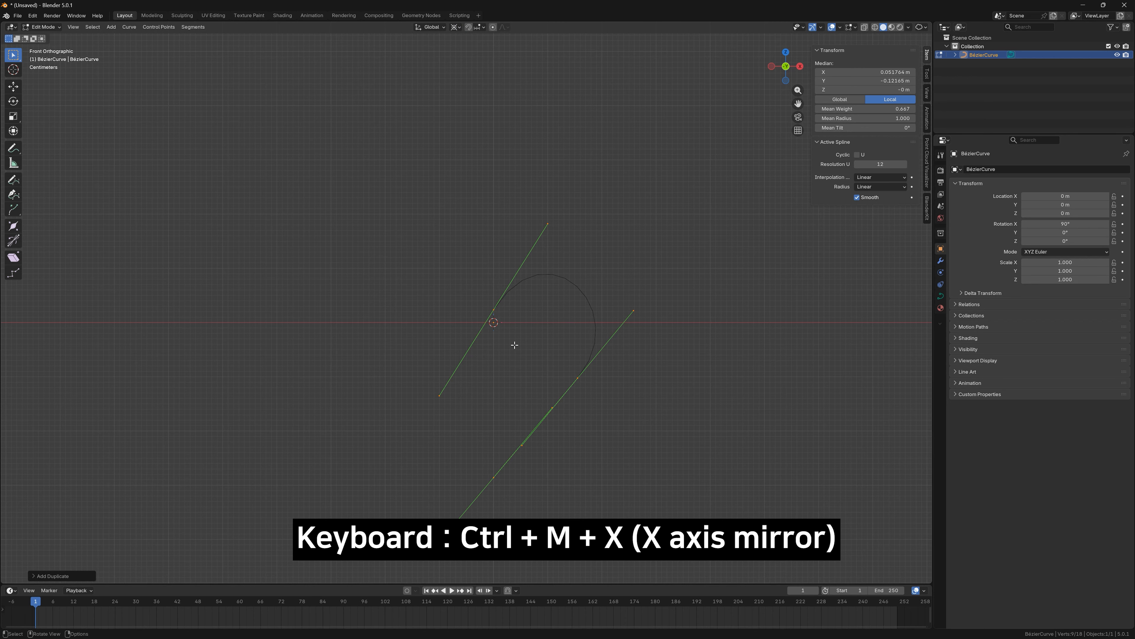
pyautogui.hotkey('ctrl', 'm')
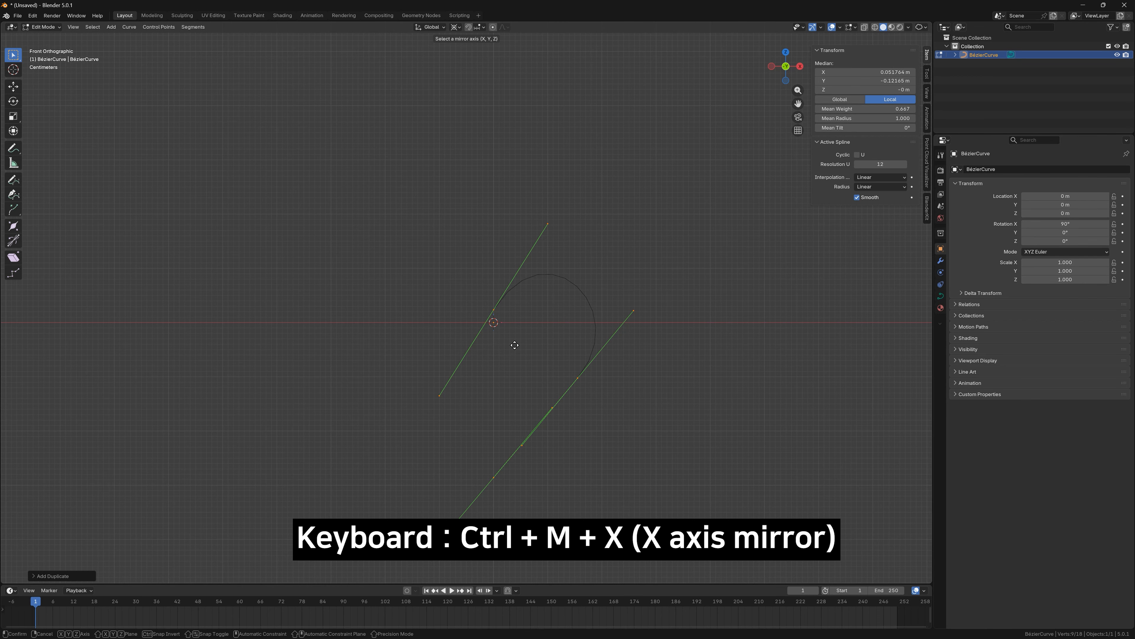
pyautogui.press('x')
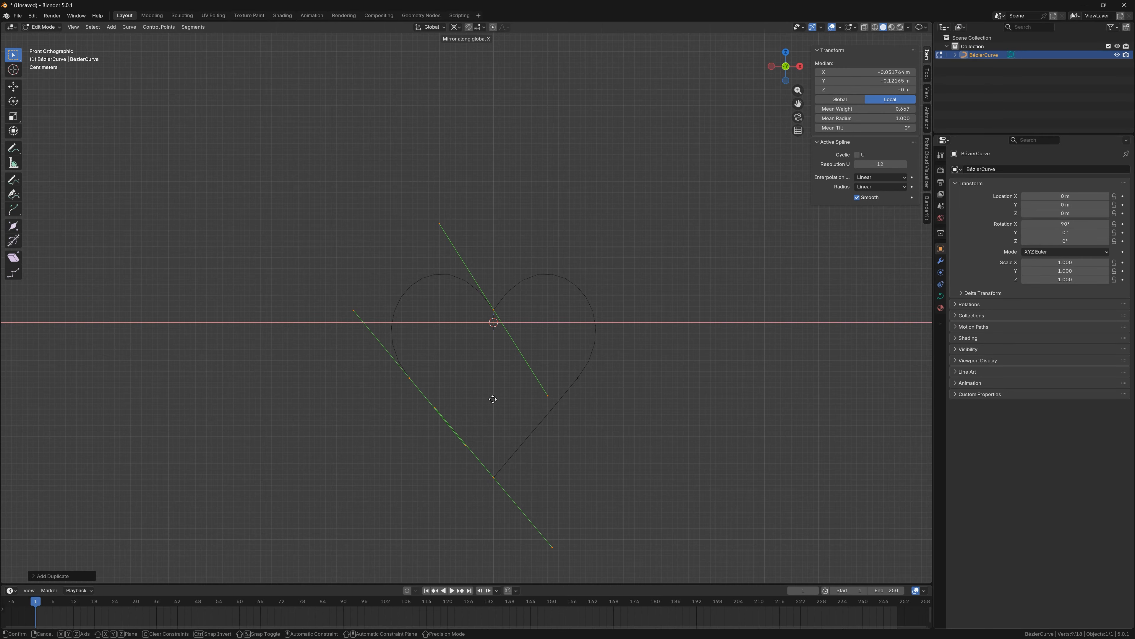
pyautogui.press('Return')
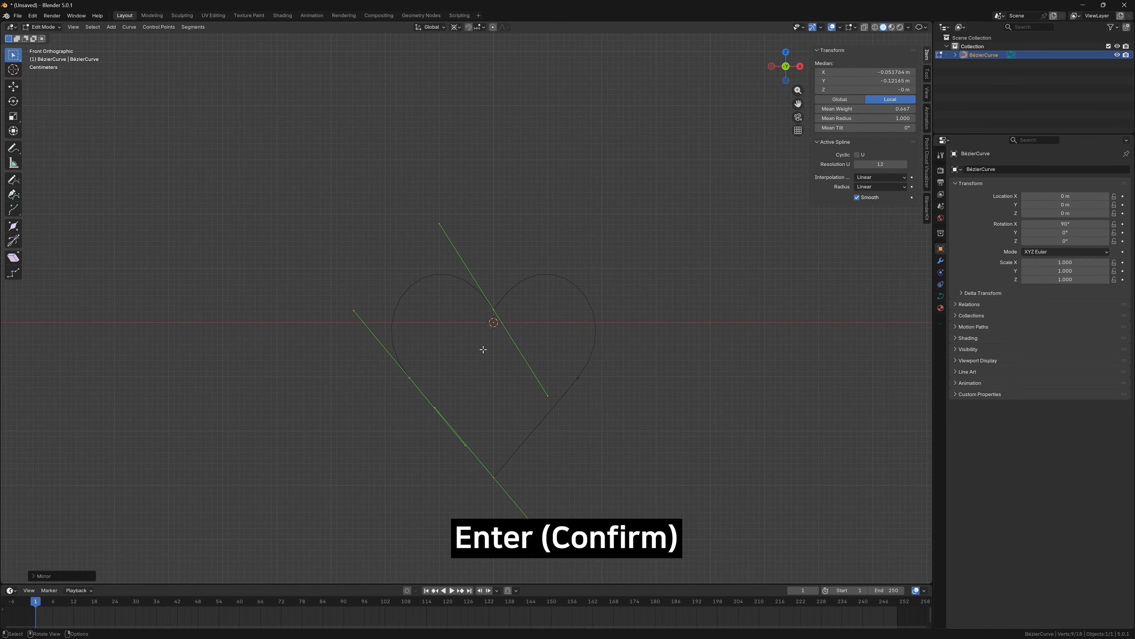
# Examine the full heart outline and check whether the two halves are joined at the upper notch by trial-moving its control point
pyautogui.press('Tab')
pyautogui.scroll(7, 490, 312)
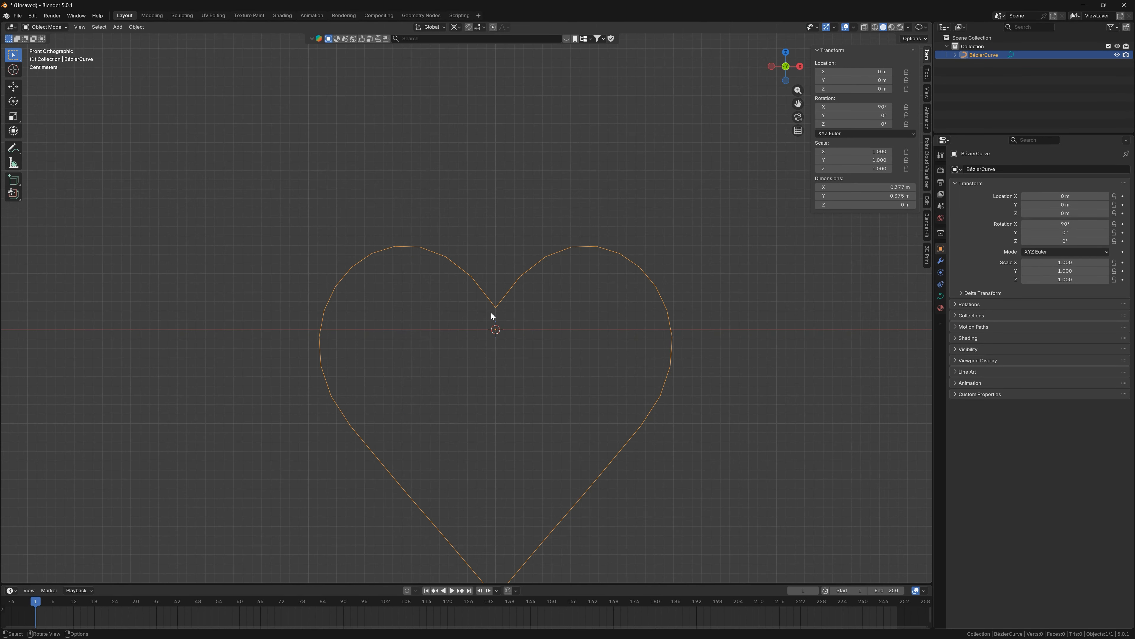
pyautogui.scroll(-5, 493, 280)
pyautogui.press('Tab')
pyautogui.scroll(2, 474, 291)
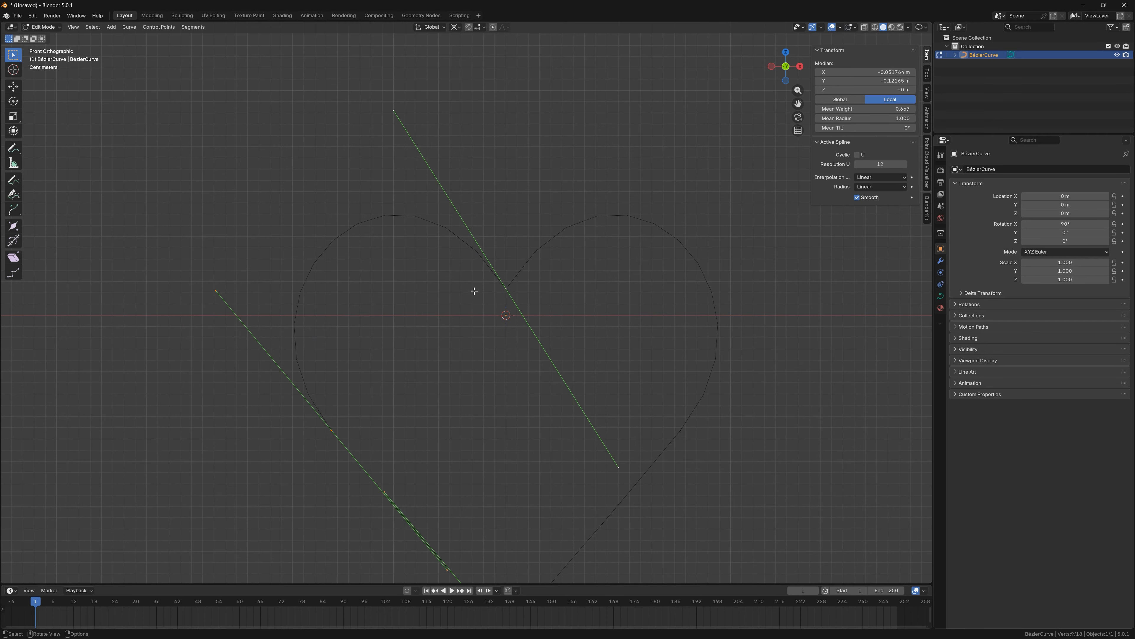
pyautogui.click(479, 292)
pyautogui.click(506, 287)
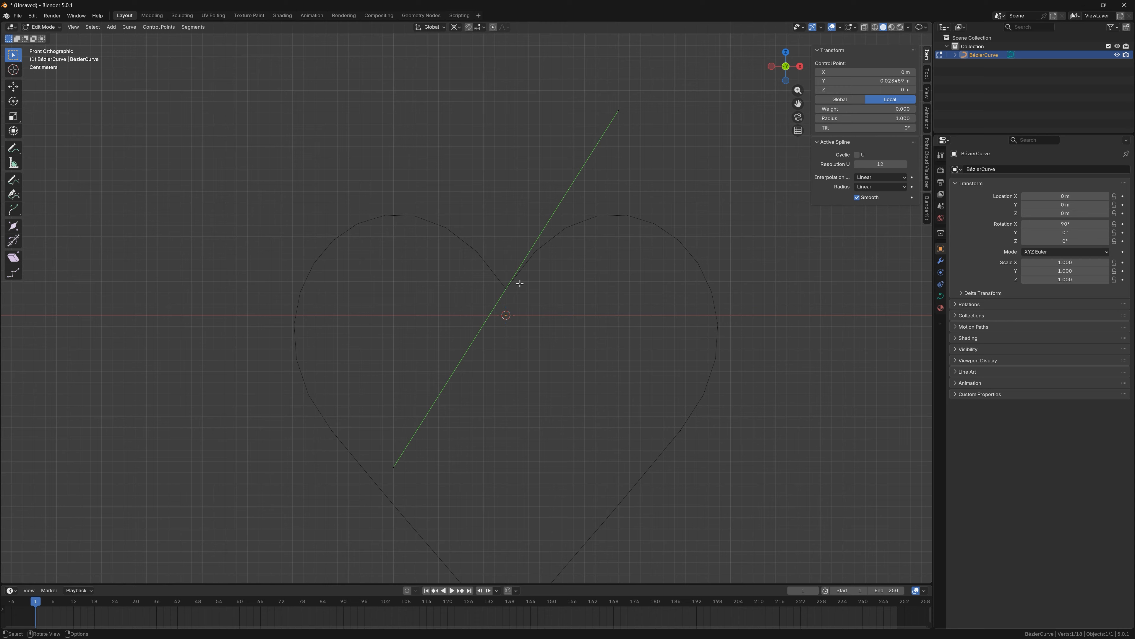
pyautogui.click(505, 292)
pyautogui.press('g')
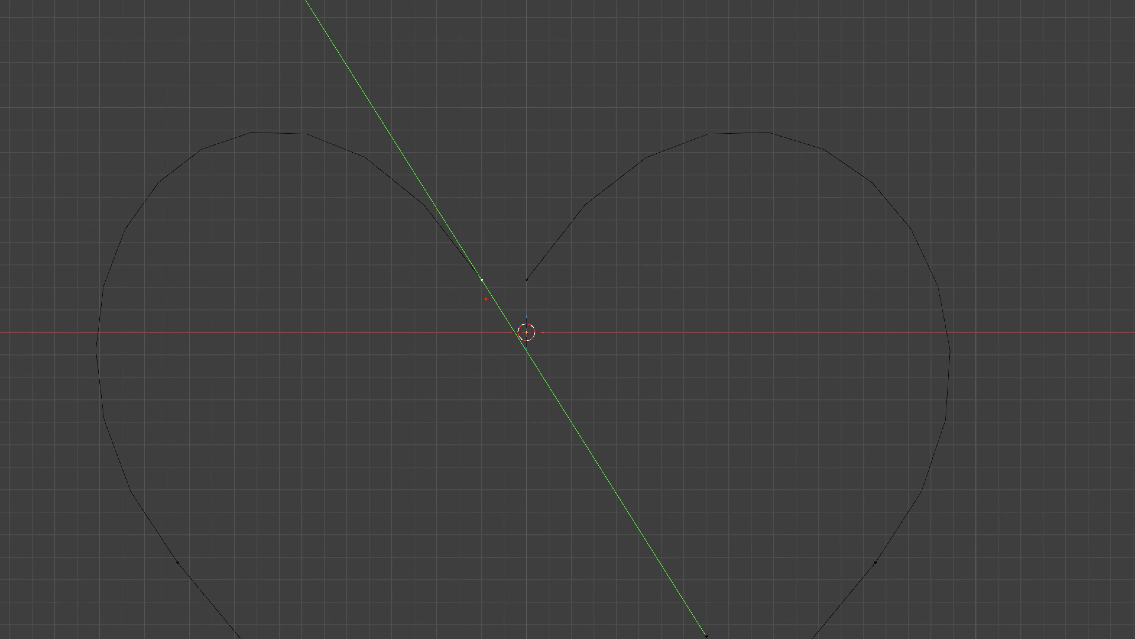
pyautogui.moveTo(532, 292); pyautogui.dragTo(514, 270)
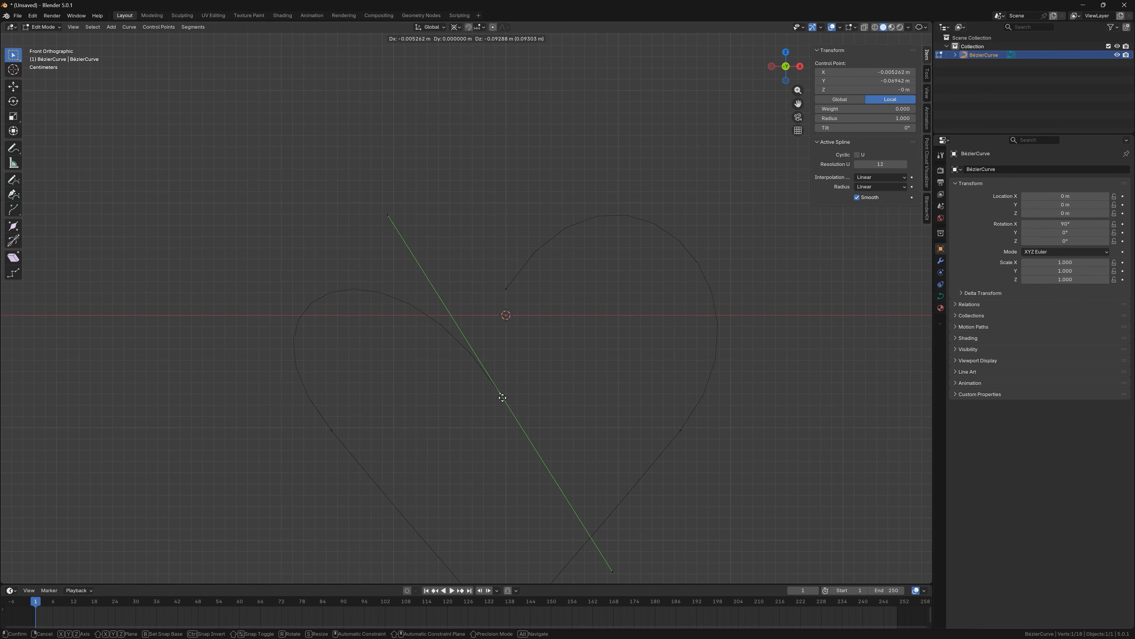
pyautogui.rightClick(501, 398)
# Check whether the two halves are joined at the heart's lower tip by trial-moving its control point and inspecting it closely
pyautogui.scroll(-1, 497, 388)
pyautogui.keyDown('shift'); pyautogui.moveTo(494, 387); pyautogui.dragTo(511, 233, button='middle'); pyautogui.keyUp('shift')
pyautogui.click(523, 440)
pyautogui.press('g')
pyautogui.rightClick(492, 434)
pyautogui.scroll(2, 521, 444)
pyautogui.scroll(2, 521, 444)
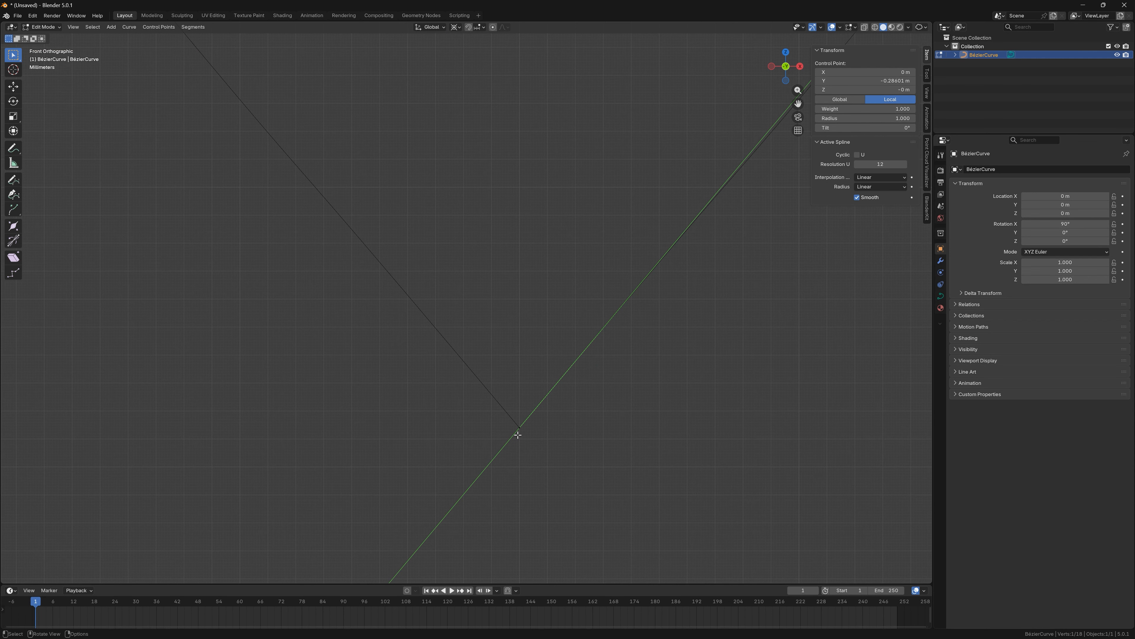
pyautogui.scroll(-5, 515, 426)
pyautogui.scroll(-2, 492, 322)
# Deselect all control points and return the heart curve to Object Mode
pyautogui.click(502, 343)
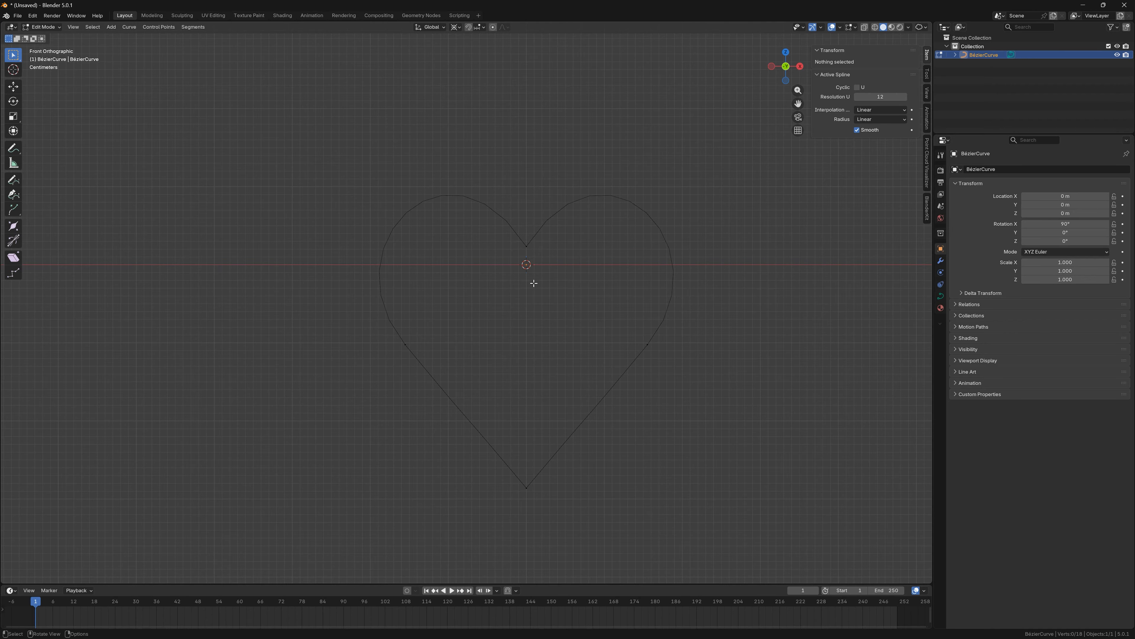
pyautogui.press('Tab')
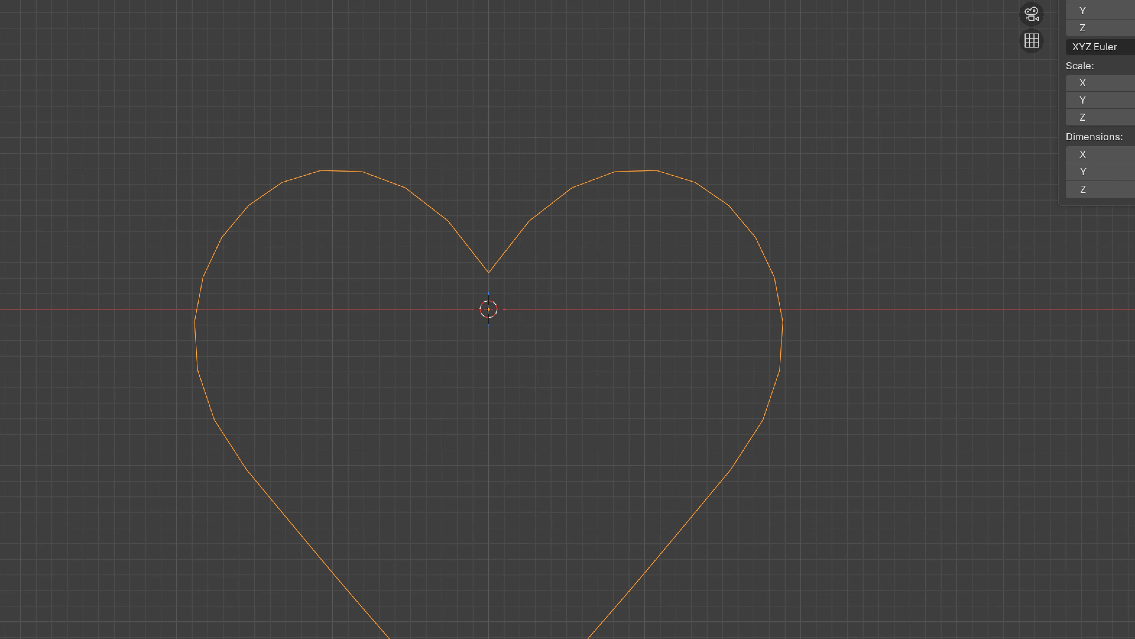
pyautogui.moveTo(504, 260); pyautogui.dragTo(588, 181)
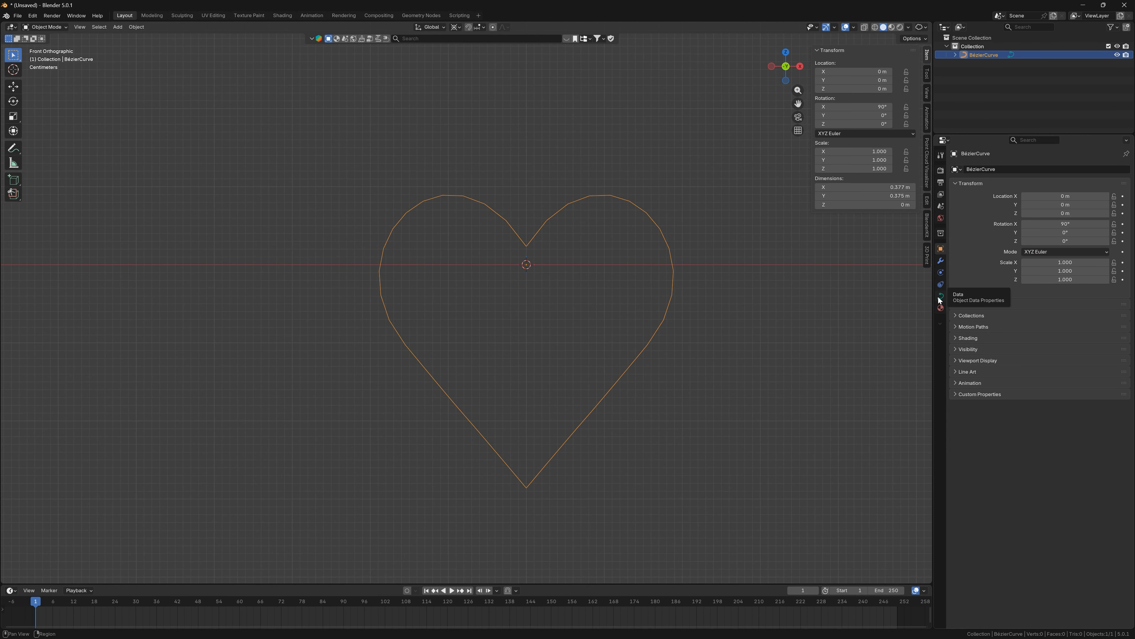
# Try a Resolution Preview U of 24 in the heart curve's shape data and settle on 36
pyautogui.click(940, 297)
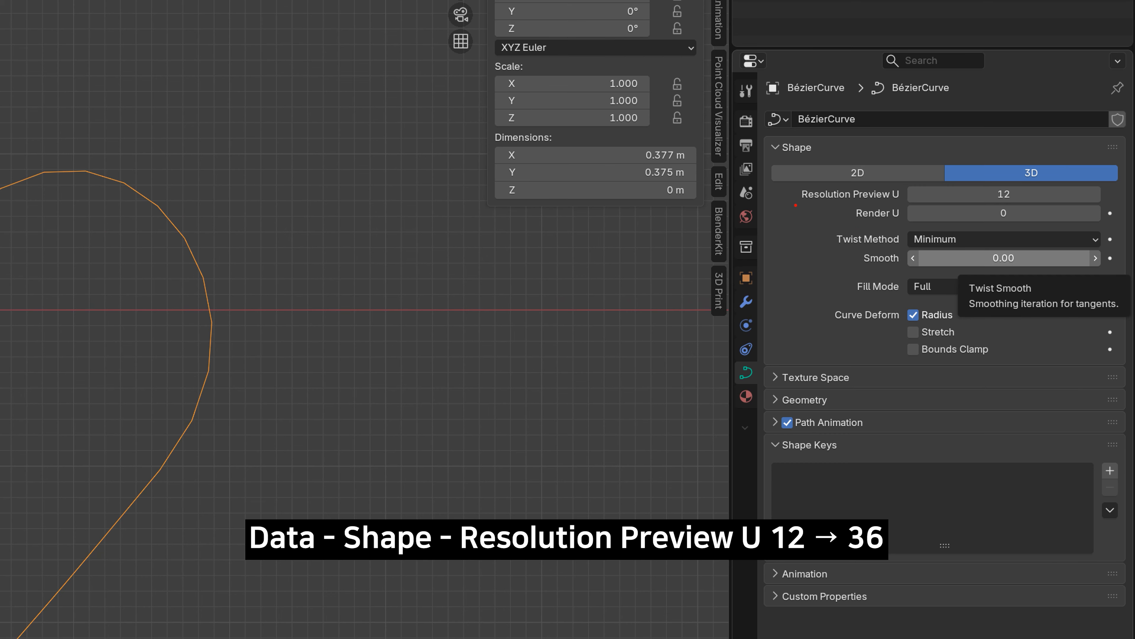
pyautogui.moveTo(798, 204); pyautogui.dragTo(916, 204)
pyautogui.moveTo(1009, 204)
pyautogui.mouseDown()
pyautogui.moveTo(1011, 179)
pyautogui.moveTo(1018, 203)
pyautogui.mouseUp()
pyautogui.click(1017, 196)
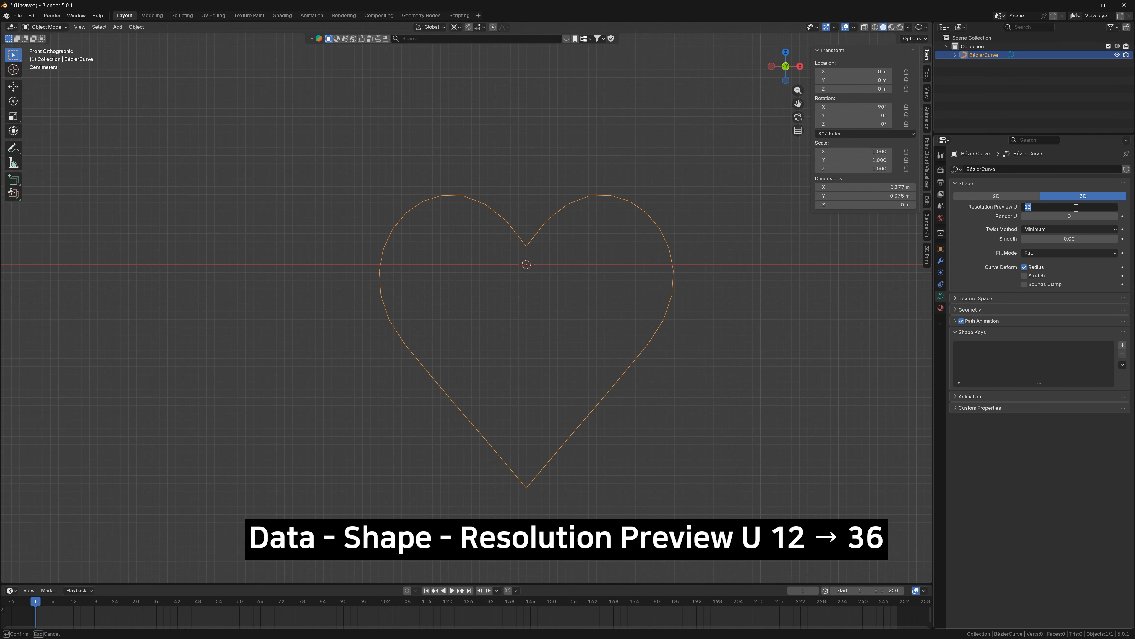
pyautogui.write('2')
pyautogui.press('Return')
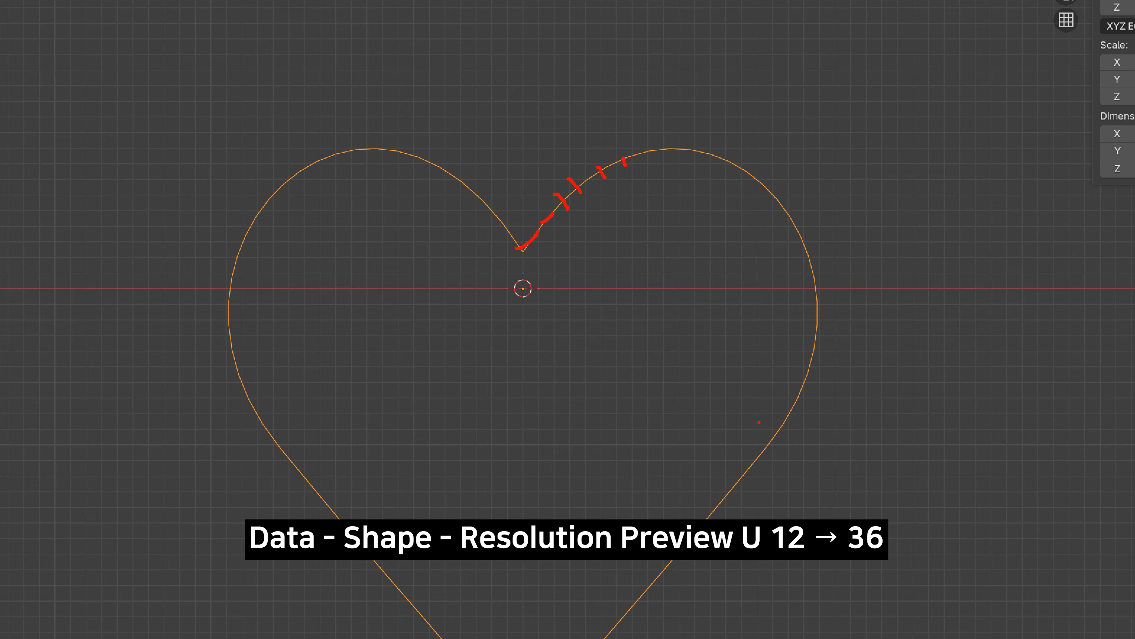
pyautogui.click(1076, 209)
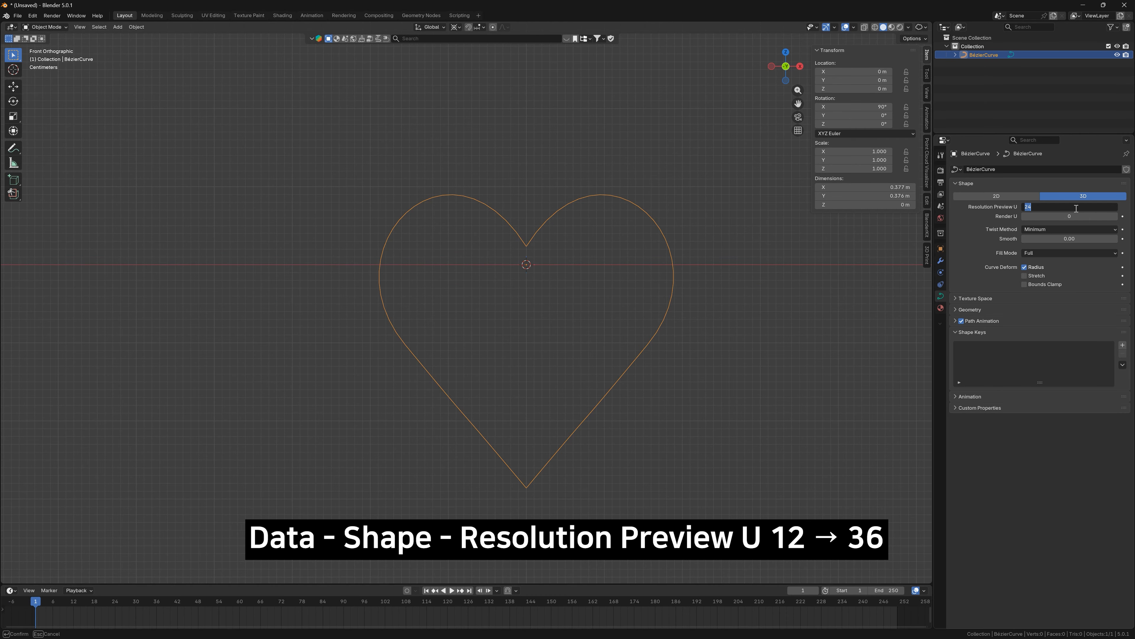
pyautogui.write('36')
pyautogui.press('Return')
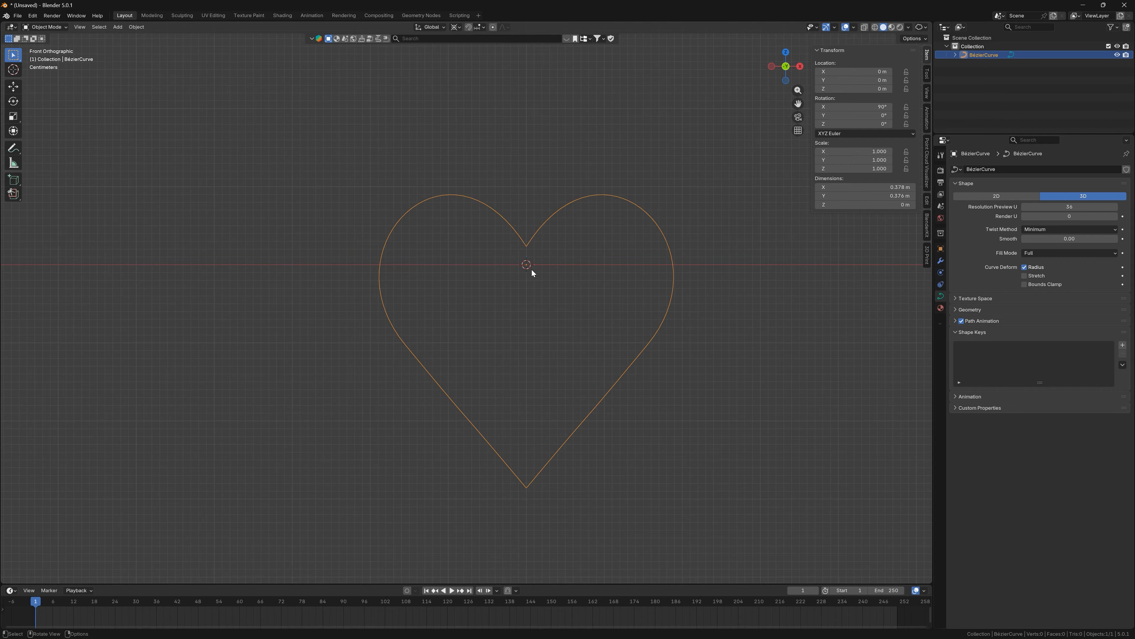
# Try a Solidify modifier on the heart curve, inspect the outline from several angles and remove the modifier
pyautogui.moveTo(532, 273); pyautogui.dragTo(639, 269, button='middle')
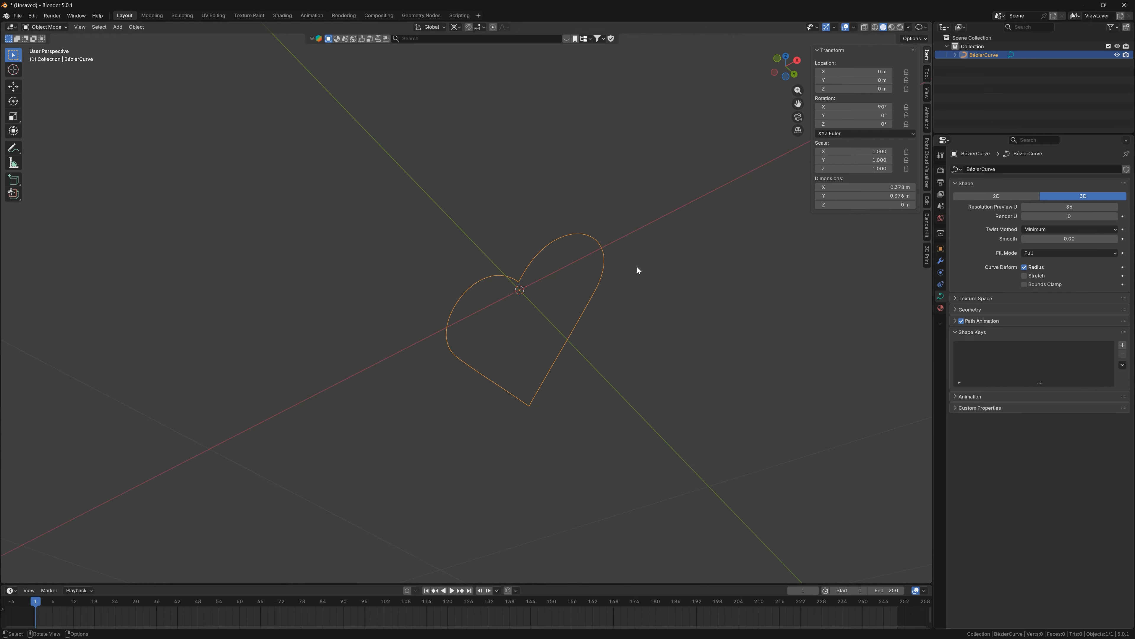
pyautogui.click(941, 263)
pyautogui.click(1011, 170)
pyautogui.click(1011, 170)
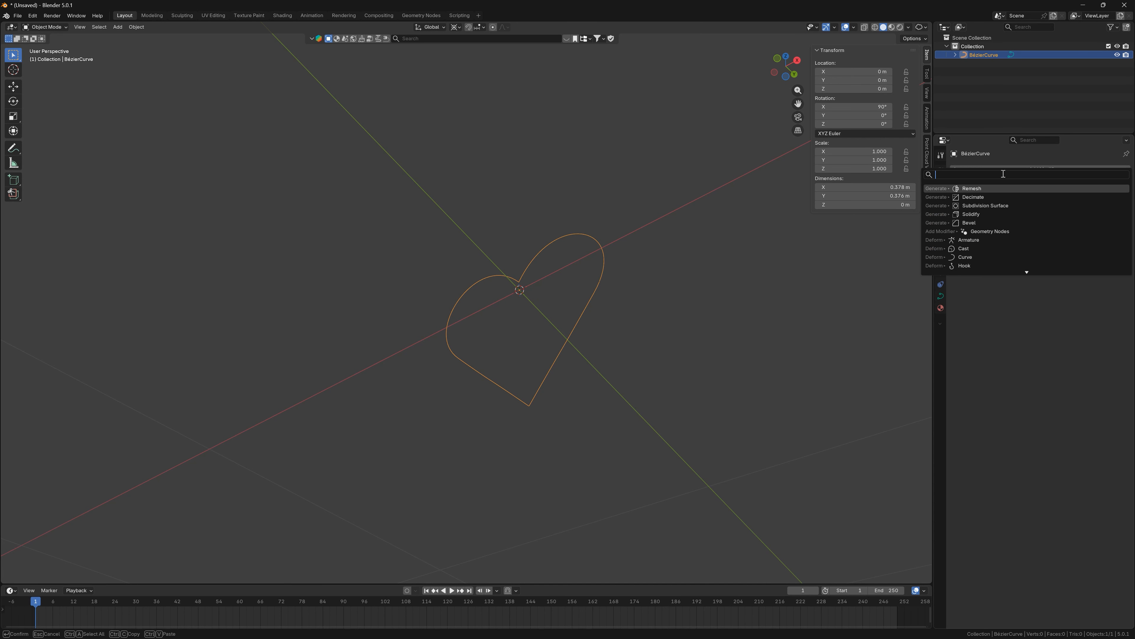
pyautogui.write('s')
pyautogui.click(983, 197)
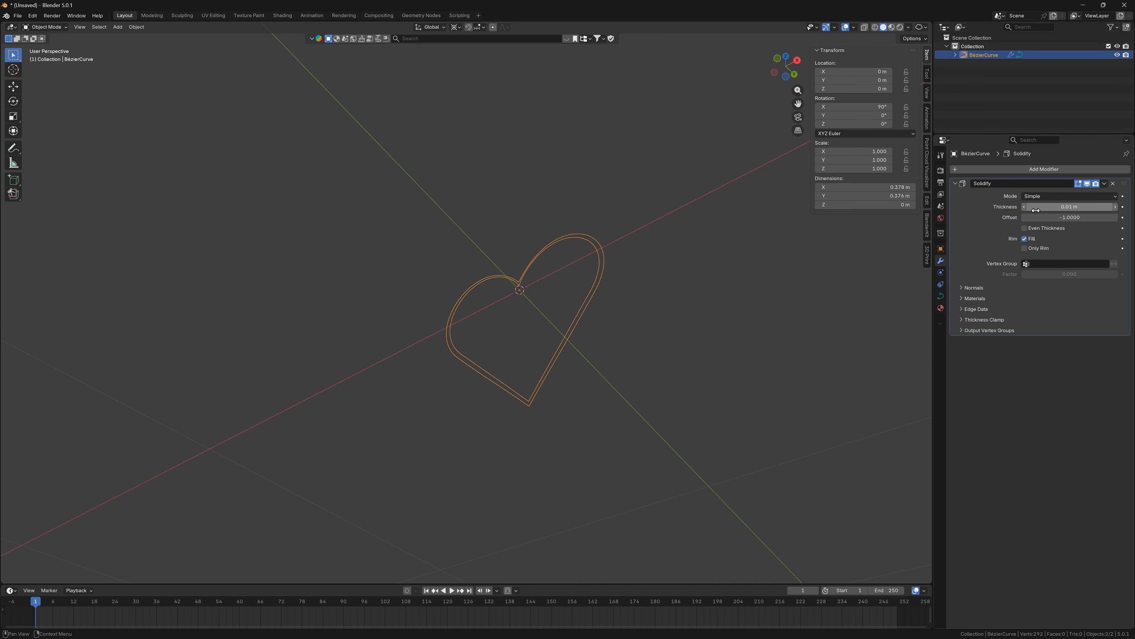
pyautogui.moveTo(484, 317); pyautogui.dragTo(585, 235, button='middle')
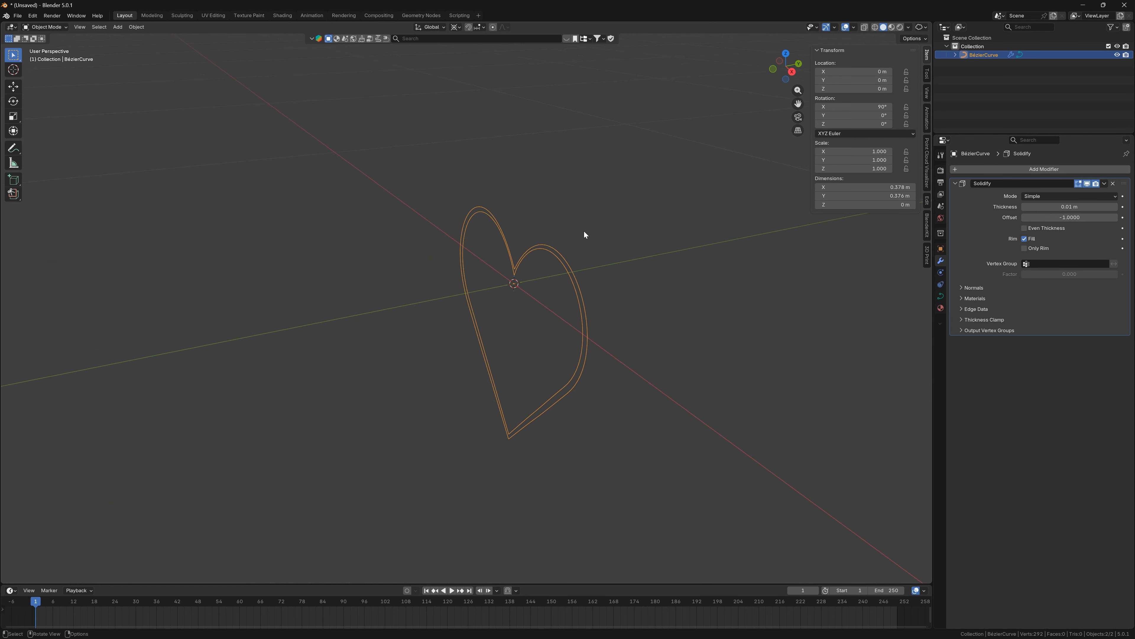
pyautogui.scroll(4, 584, 231)
pyautogui.moveTo(534, 278)
pyautogui.mouseDown(button='middle')
pyautogui.moveTo(515, 274)
pyautogui.moveTo(524, 278)
pyautogui.mouseUp(button='middle')
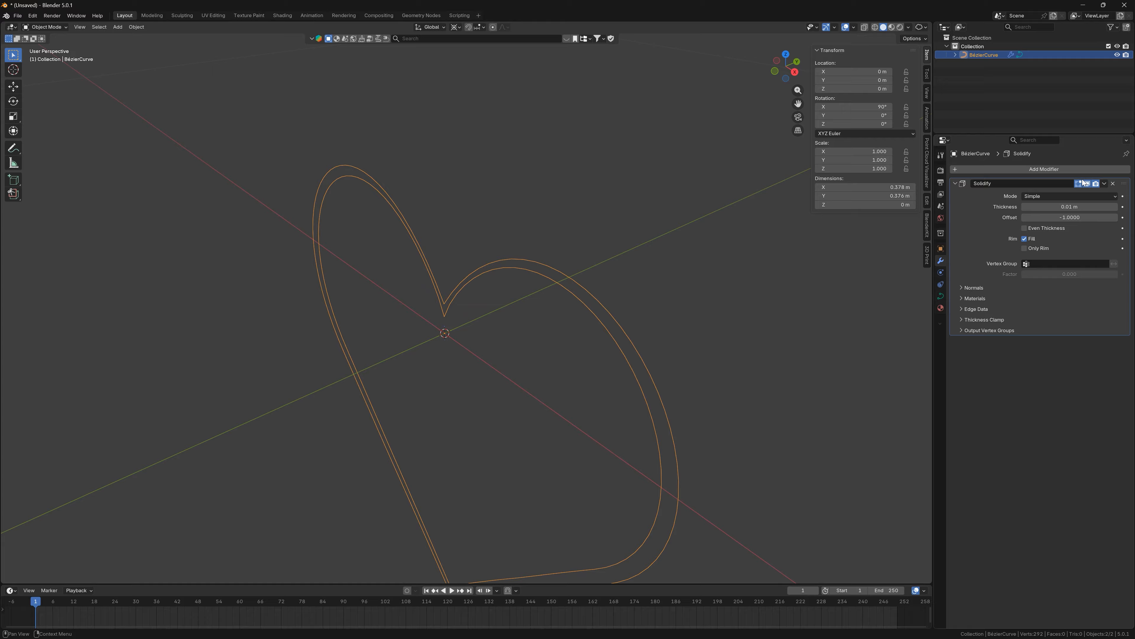
pyautogui.click(1113, 183)
# Convert the heart curve object to a mesh
pyautogui.moveTo(554, 313); pyautogui.dragTo(593, 301, button='middle')
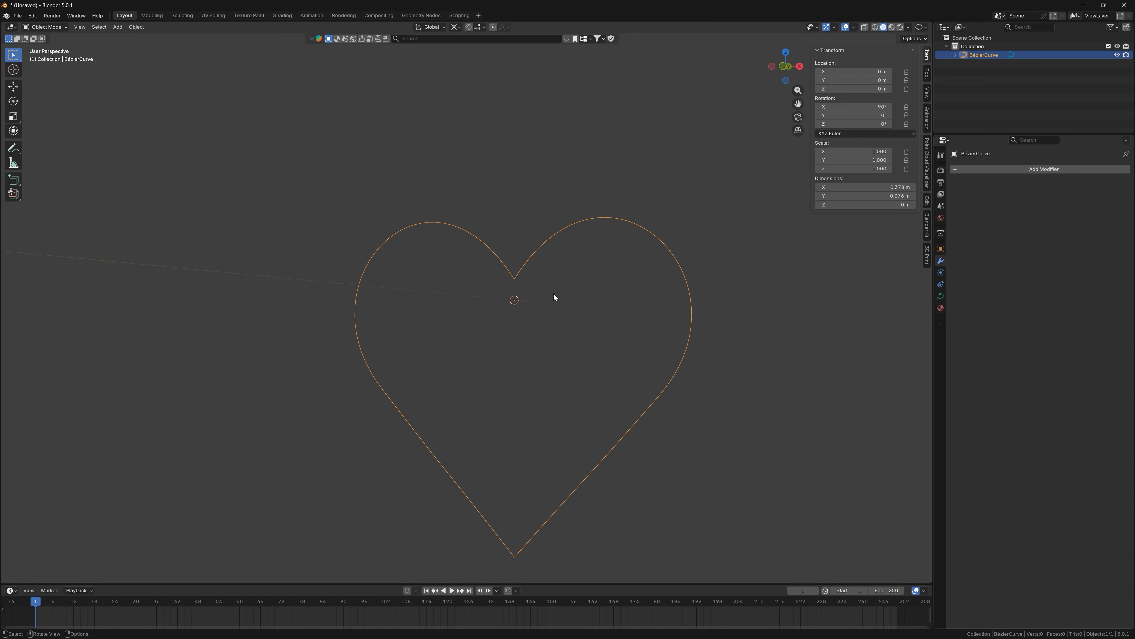
pyautogui.rightClick(518, 268)
pyautogui.moveTo(518, 266)
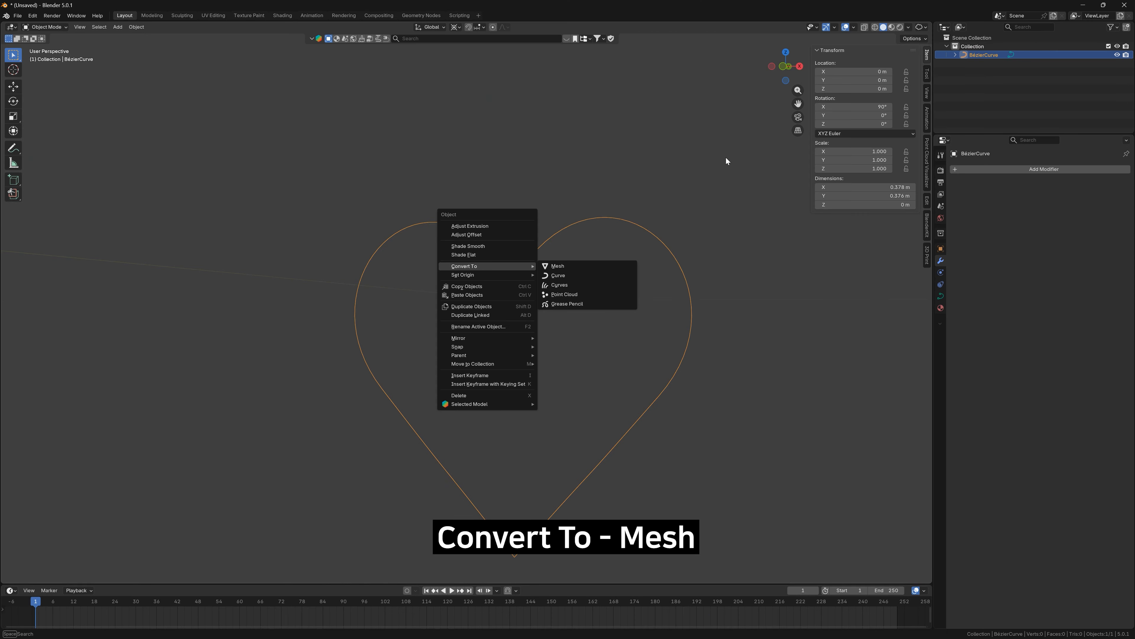
pyautogui.click(558, 266)
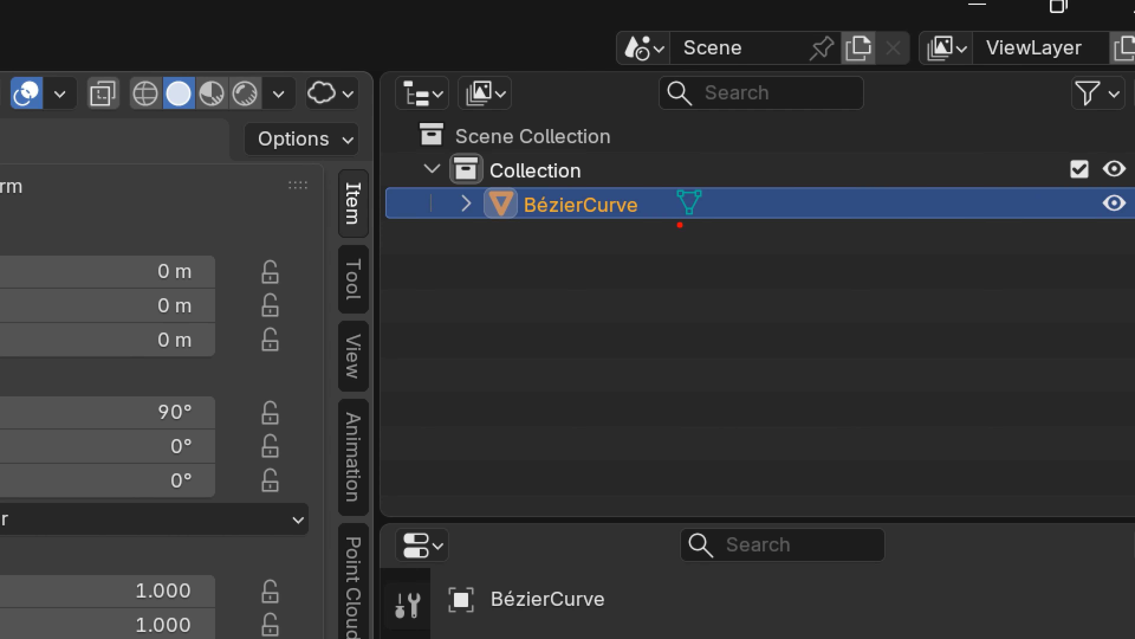
pyautogui.moveTo(717, 219)
pyautogui.mouseDown()
pyautogui.moveTo(686, 226)
pyautogui.moveTo(715, 217)
pyautogui.moveTo(719, 227)
pyautogui.mouseUp()
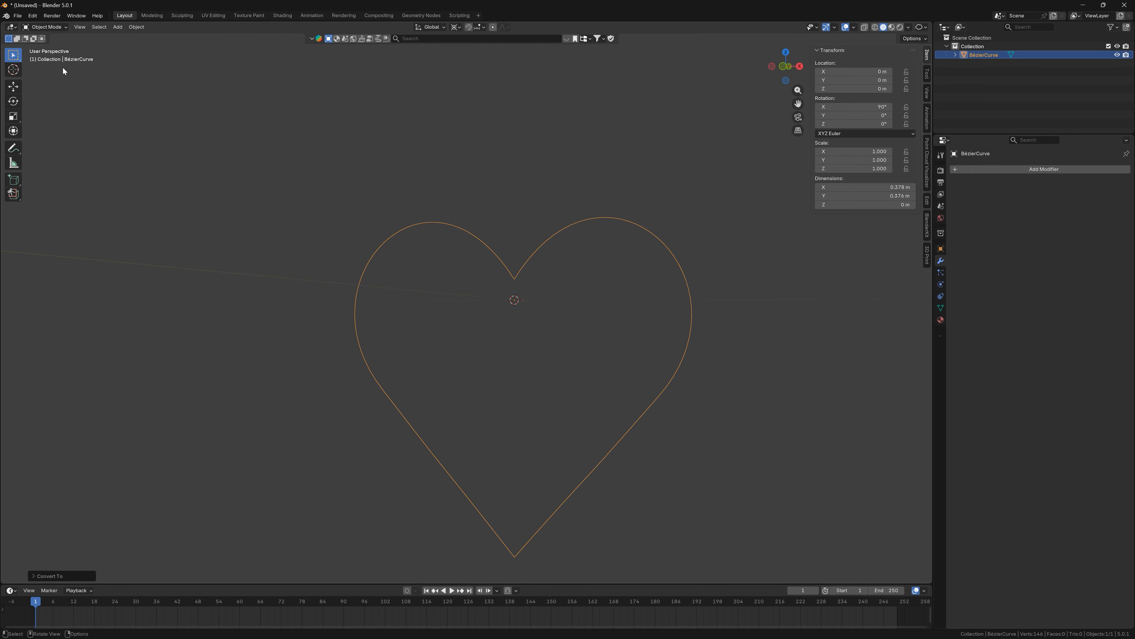
# Enter Edit Mode on the heart mesh and check whether the upper notch is joined by trial-moving its vertex
pyautogui.press('Tab')
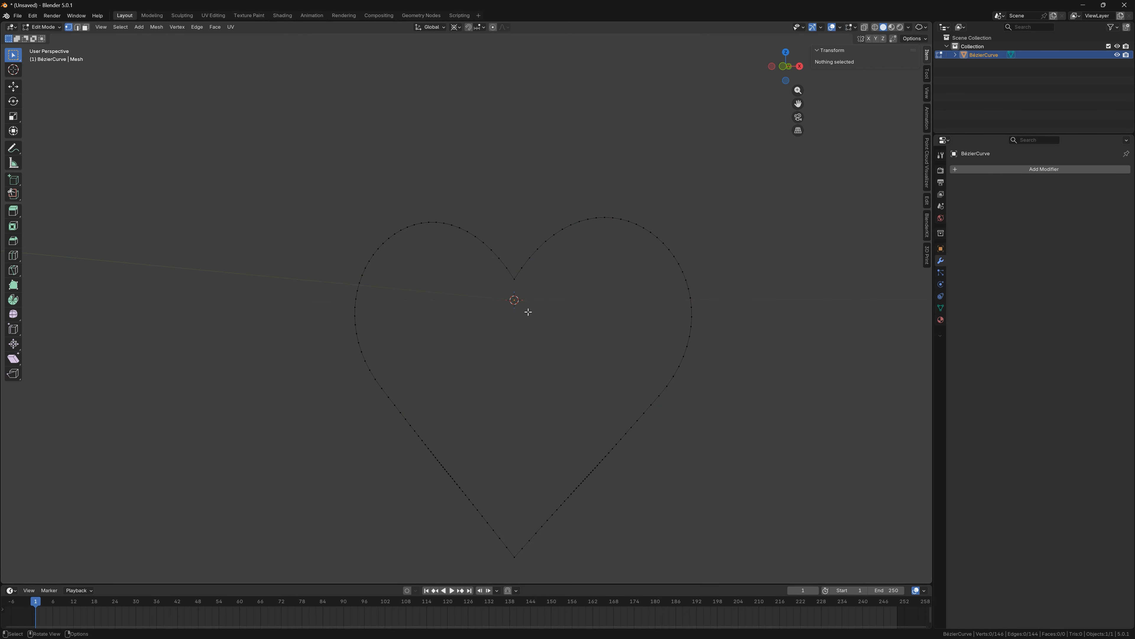
pyautogui.press('KP_1')
pyautogui.scroll(3, 552, 266)
pyautogui.scroll(5, 503, 281)
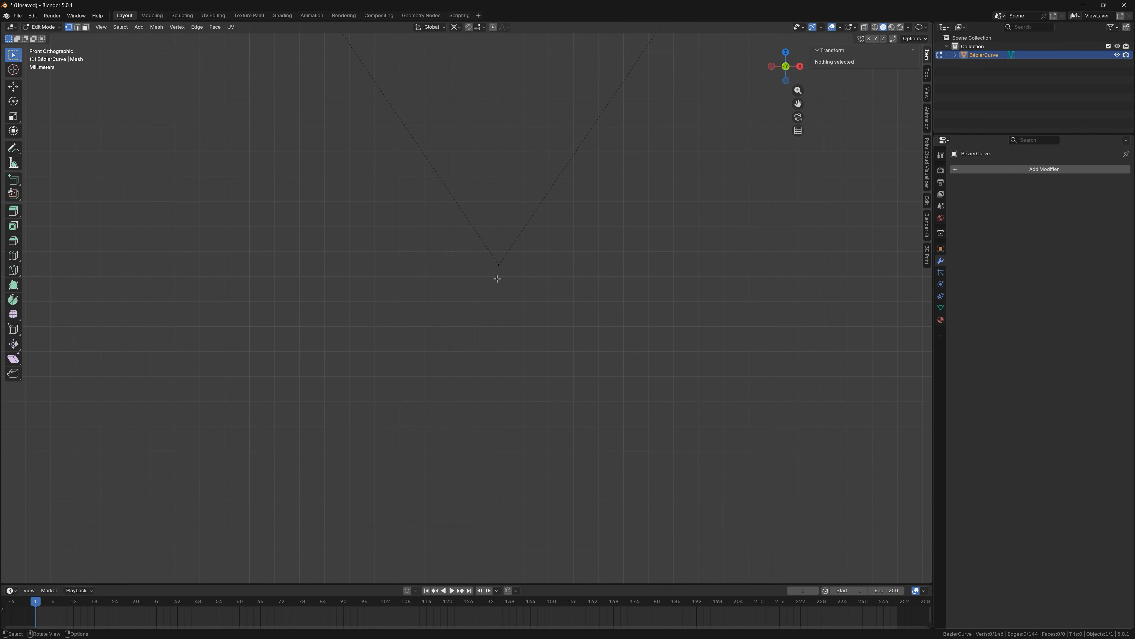
pyautogui.click(499, 265)
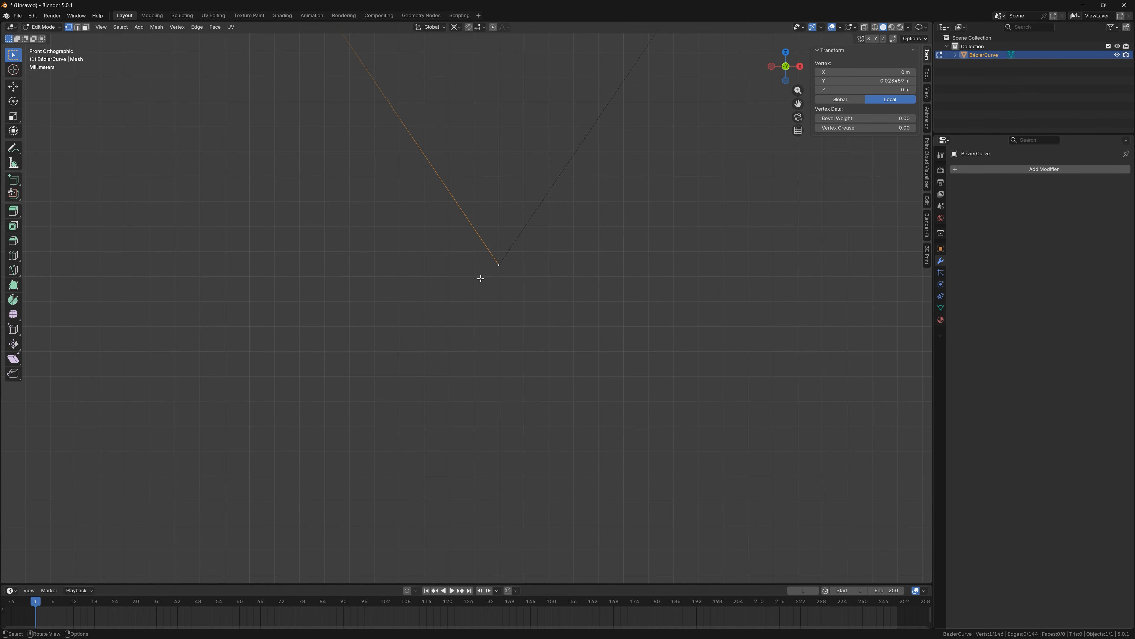
pyautogui.press('g')
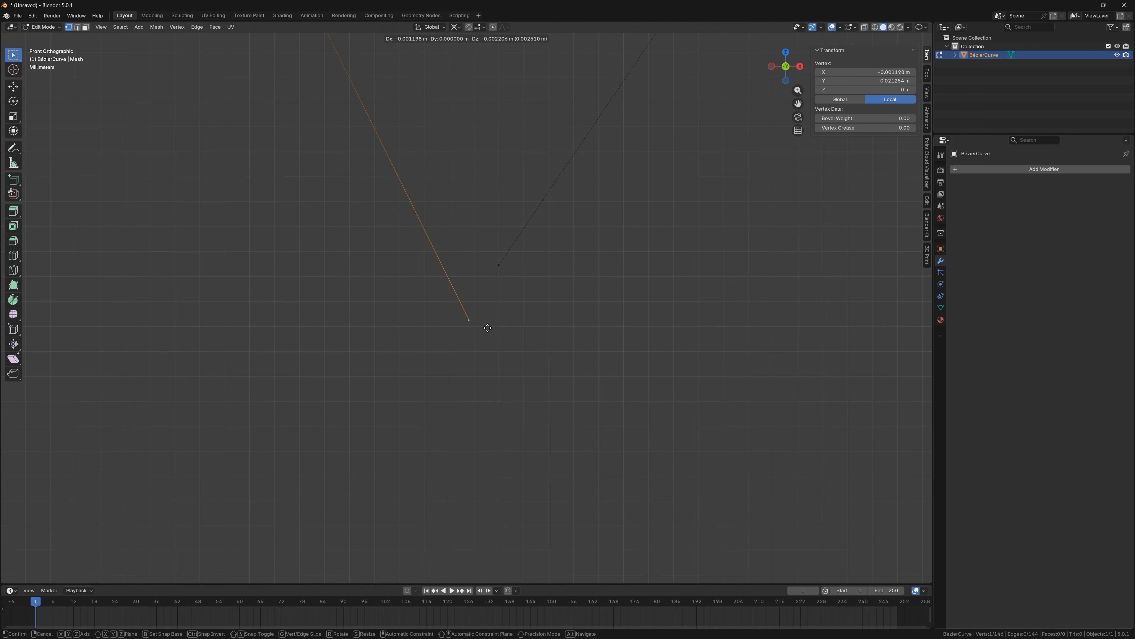
pyautogui.press('Escape')
pyautogui.scroll(-6, 489, 310)
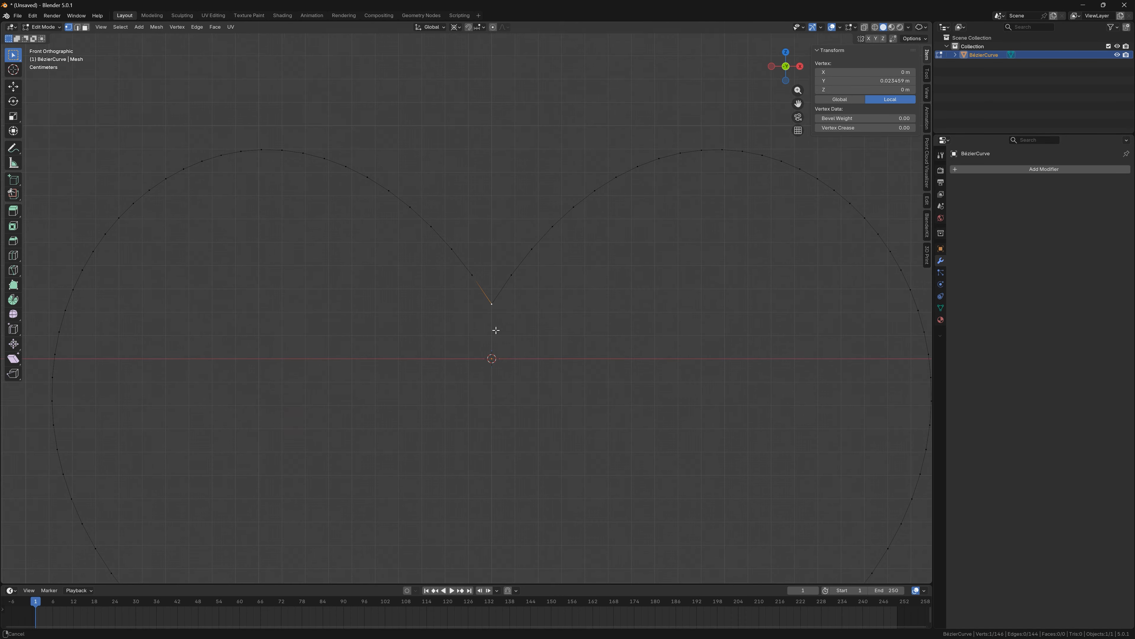
# Select all vertices of the heart outline, fill it with a face and inspect the surface
pyautogui.scroll(-2, 511, 254)
pyautogui.press('a')
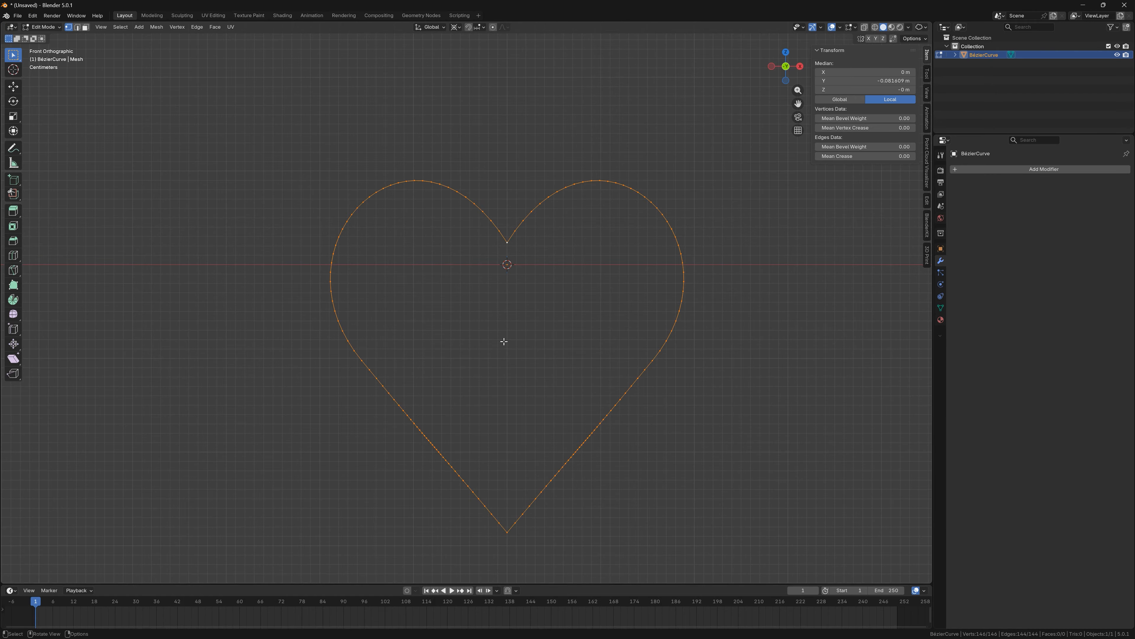
pyautogui.press('f')
pyautogui.scroll(-2, 503, 341)
pyautogui.moveTo(504, 341); pyautogui.dragTo(487, 377, button='middle')
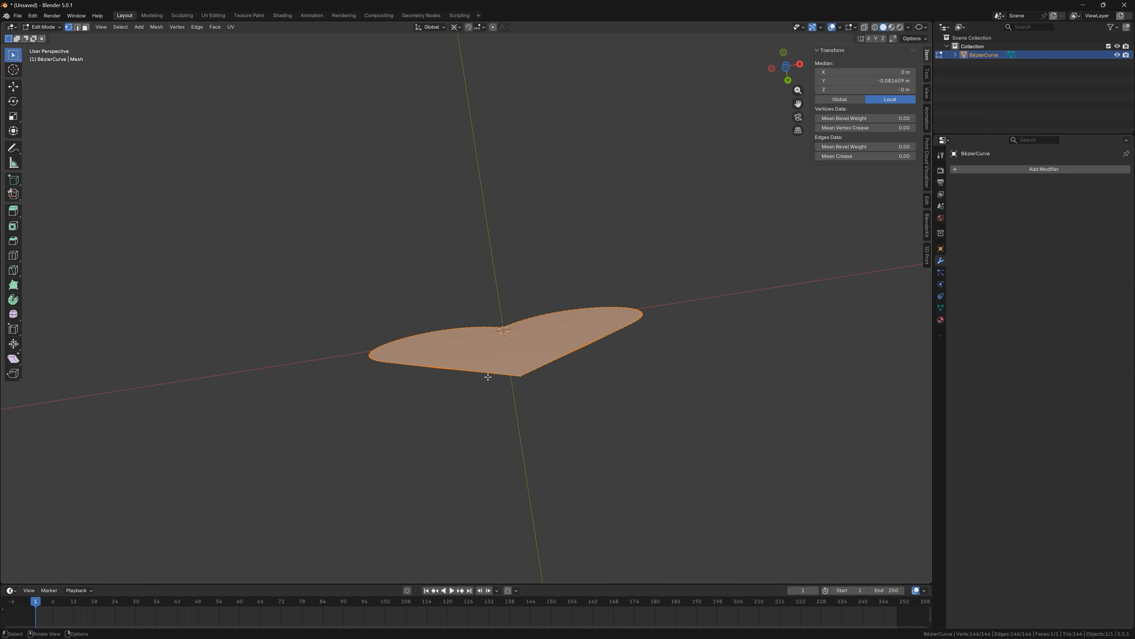
pyautogui.scroll(5, 522, 383)
pyautogui.moveTo(539, 325); pyautogui.dragTo(537, 357, button='middle')
pyautogui.scroll(-5, 532, 357)
# Return to Object Mode and add a Solidify modifier with a thickness of 0.05 m to the filled heart
pyautogui.press('Tab')
pyautogui.click(1028, 170)
pyautogui.click(1028, 170)
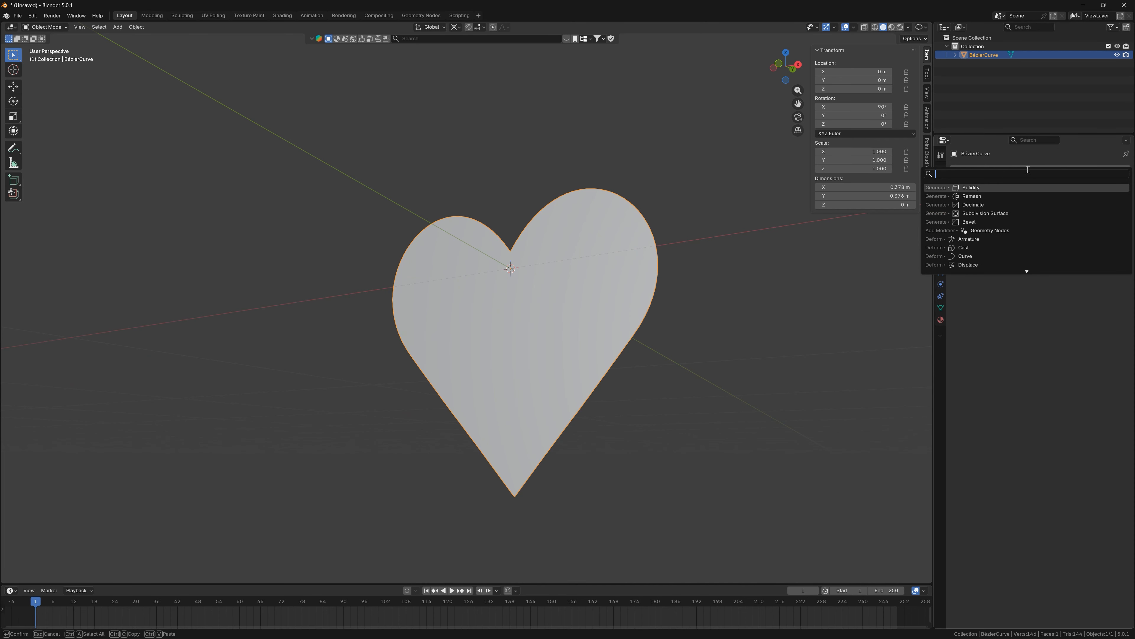
pyautogui.click(989, 188)
pyautogui.moveTo(577, 286); pyautogui.dragTo(593, 322, button='middle')
pyautogui.moveTo(1061, 206)
pyautogui.mouseDown()
pyautogui.moveTo(1095, 206)
pyautogui.moveTo(1061, 206)
pyautogui.mouseUp()
pyautogui.moveTo(692, 291); pyautogui.dragTo(726, 276, button='middle')
# Add a Bevel modifier to the solid heart and inspect the bevelled edges at the upper notch
pyautogui.click(1016, 171)
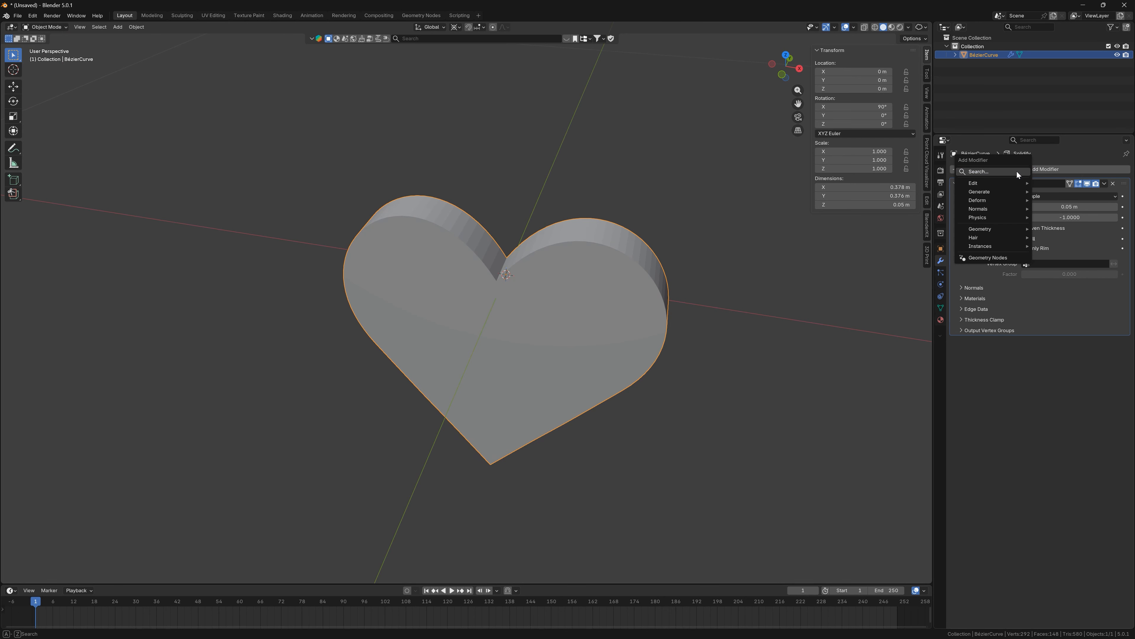
pyautogui.click(1017, 171)
pyautogui.write('b')
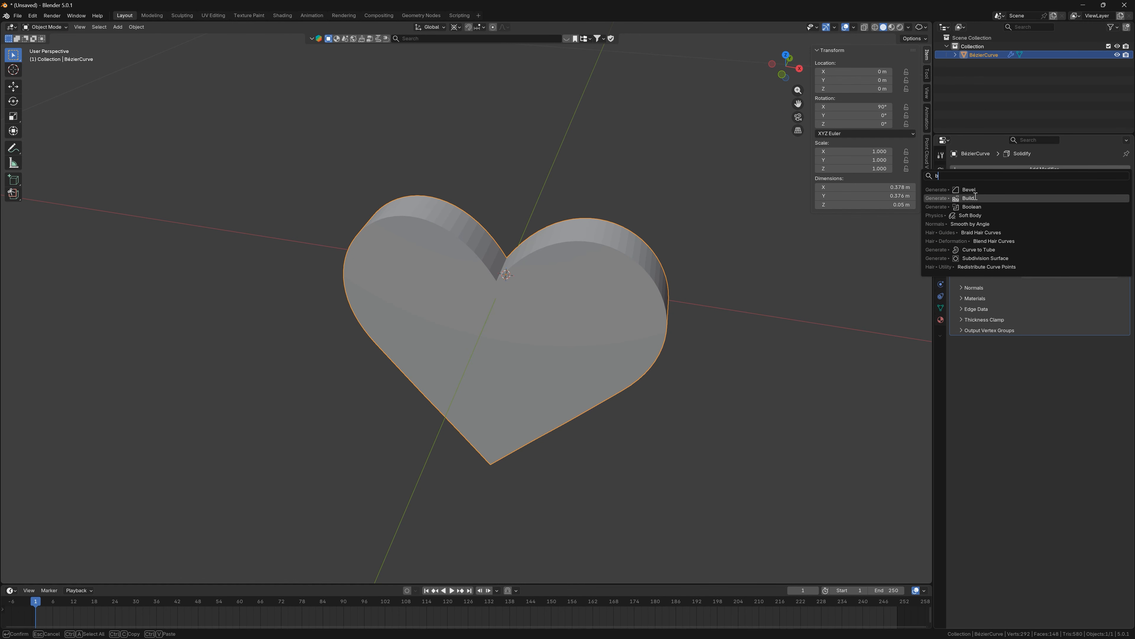
pyautogui.click(975, 192)
pyautogui.scroll(10, 503, 289)
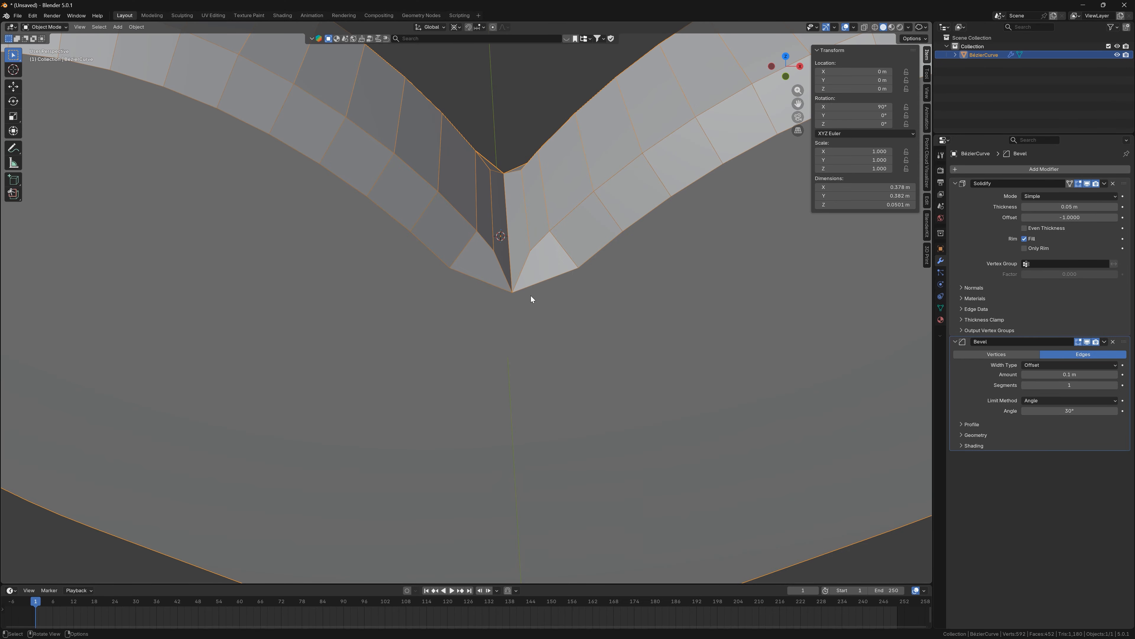
# Remove the Bevel modifier and undo back to the unfilled heart outline in Edit Mode
pyautogui.click(1113, 341)
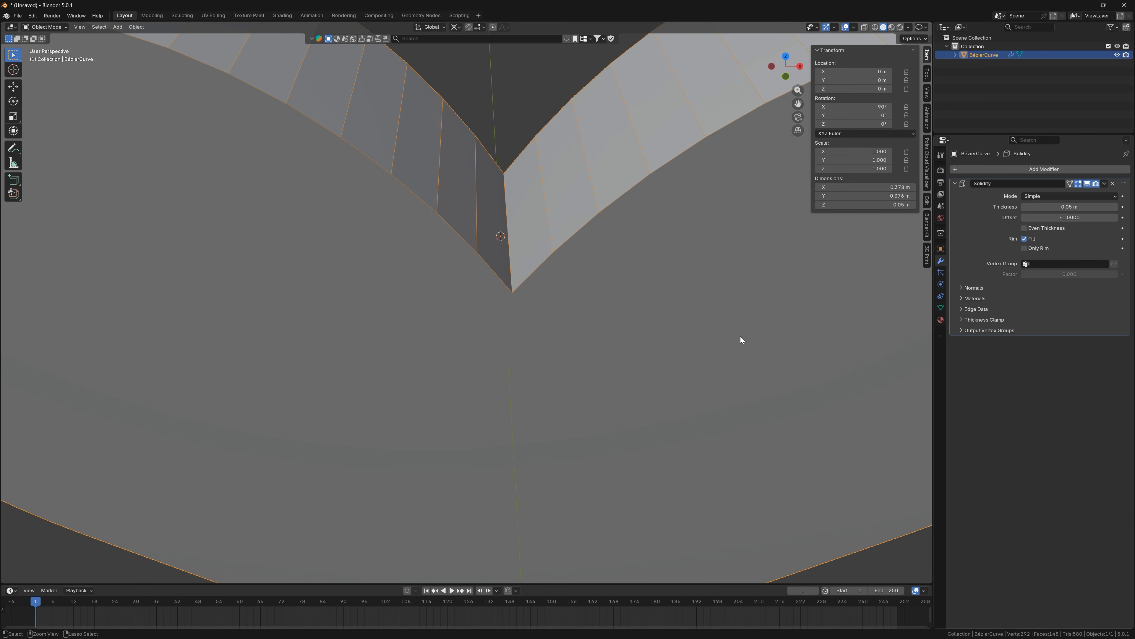
pyautogui.hotkey('ctrl', 'z')
pyautogui.hotkey('ctrl', 'z')
pyautogui.hotkey('ctrl', 'z')
pyautogui.hotkey('ctrl', 'z')
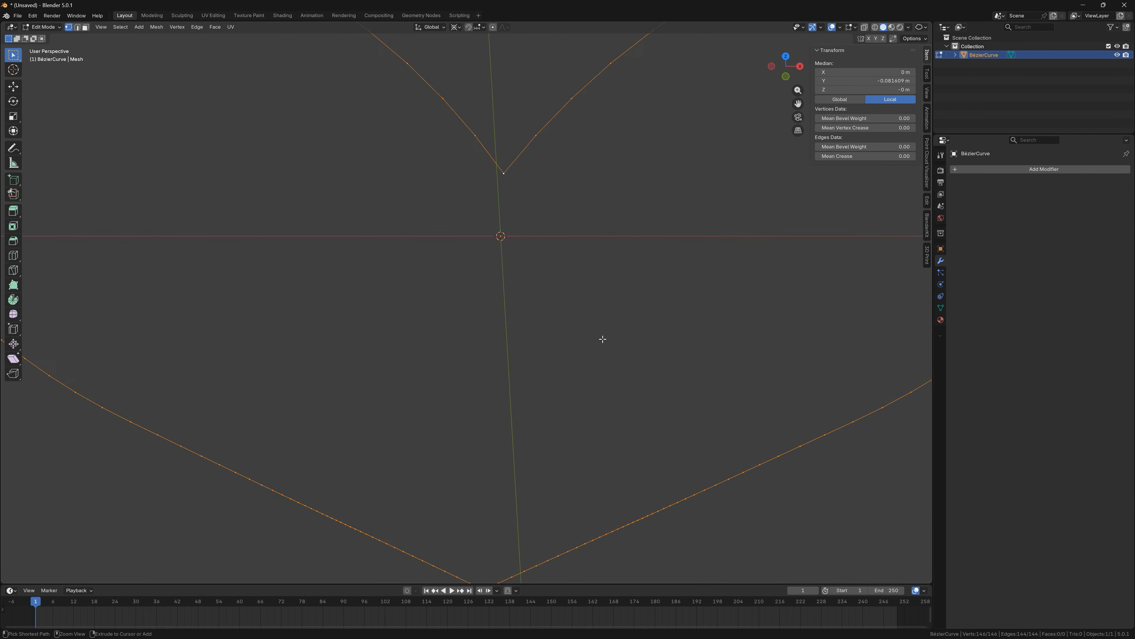
# Trial-move the vertex at the upper notch again to examine the gap between the heart's halves
pyautogui.scroll(-3, 595, 339)
pyautogui.moveTo(554, 313); pyautogui.dragTo(548, 288, button='middle')
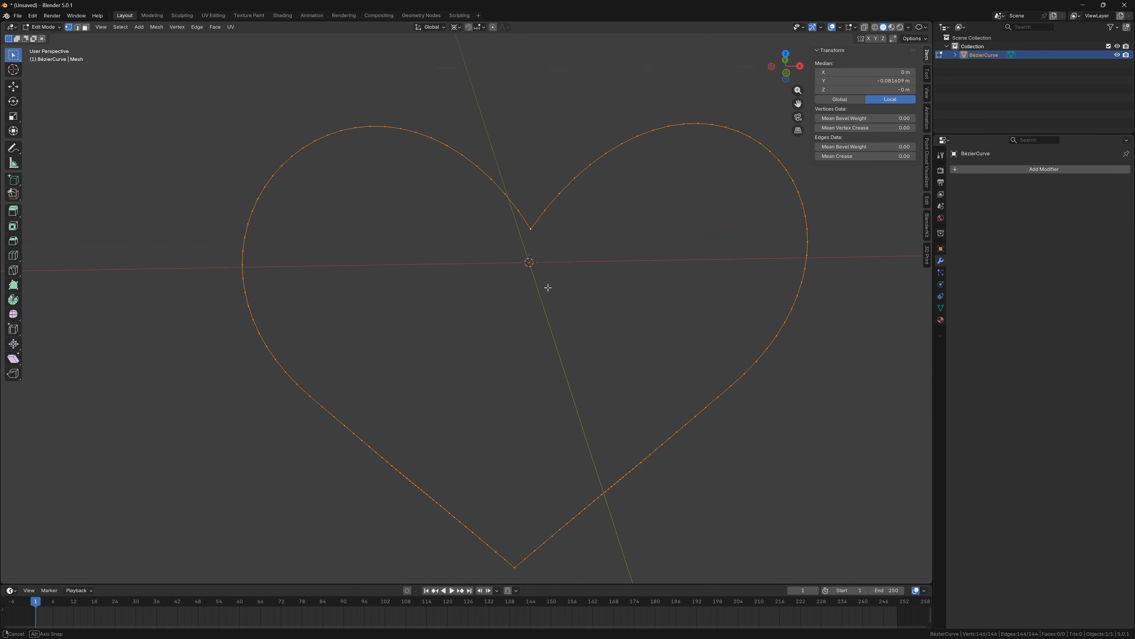
pyautogui.scroll(-2, 532, 269)
pyautogui.scroll(5, 521, 264)
pyautogui.click(520, 240)
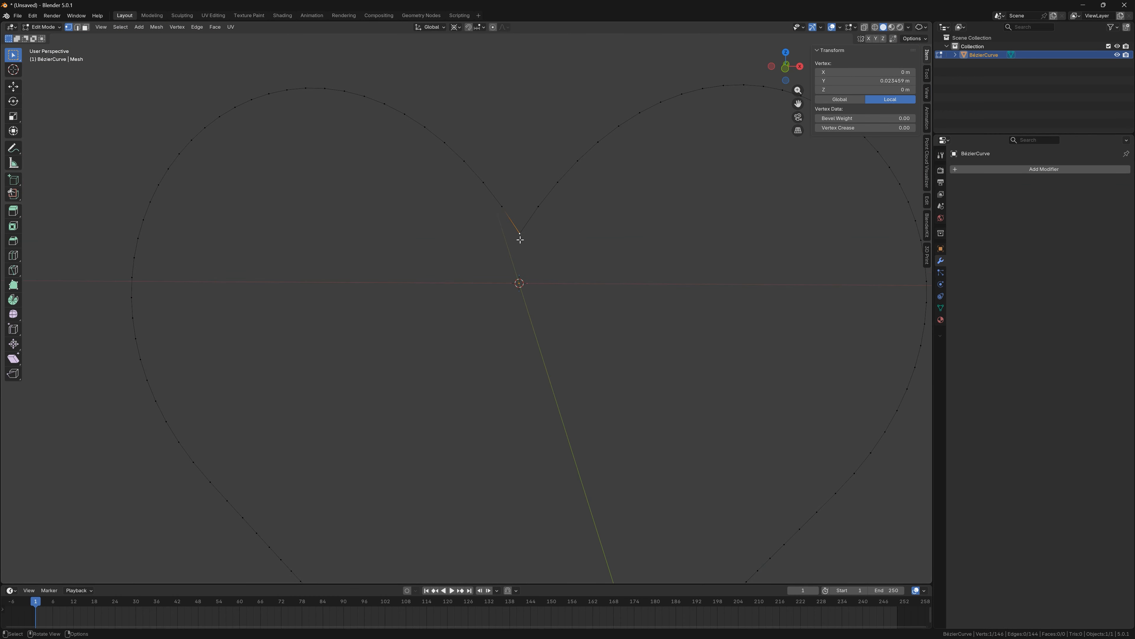
pyautogui.press('g')
pyautogui.rightClick(522, 250)
# Select all vertices in front view, merge them by distance and clear the selection
pyautogui.press('KP_1')
pyautogui.scroll(-5, 519, 246)
pyautogui.scroll(3, 488, 210)
pyautogui.scroll(-2, 496, 220)
pyautogui.scroll(-2, 500, 223)
pyautogui.scroll(1, 492, 226)
pyautogui.press('a')
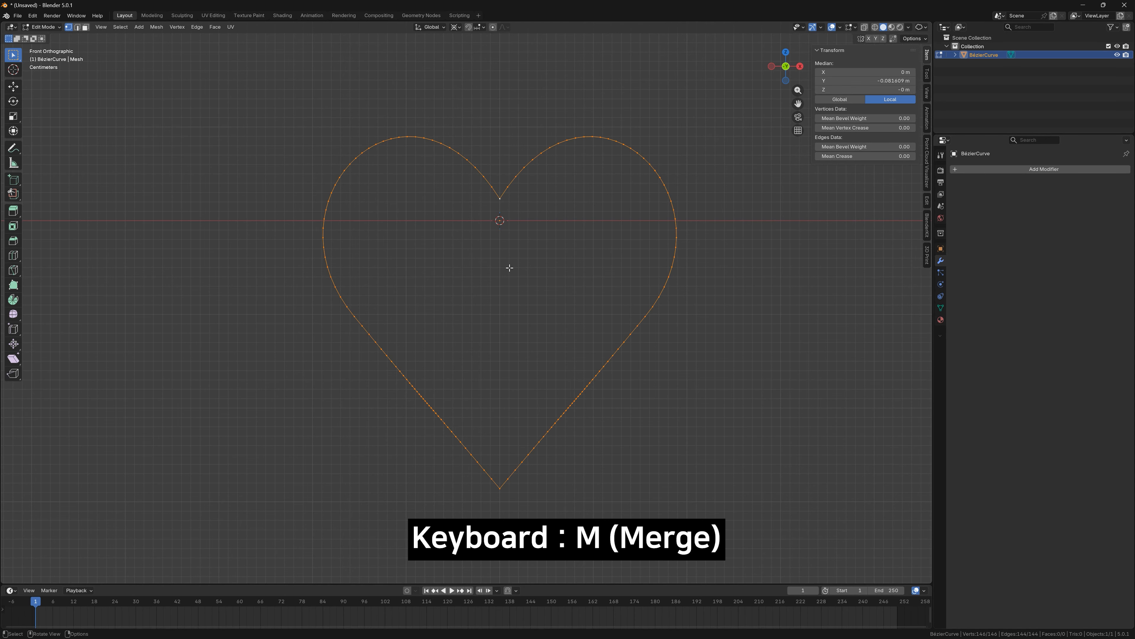
pyautogui.press('m')
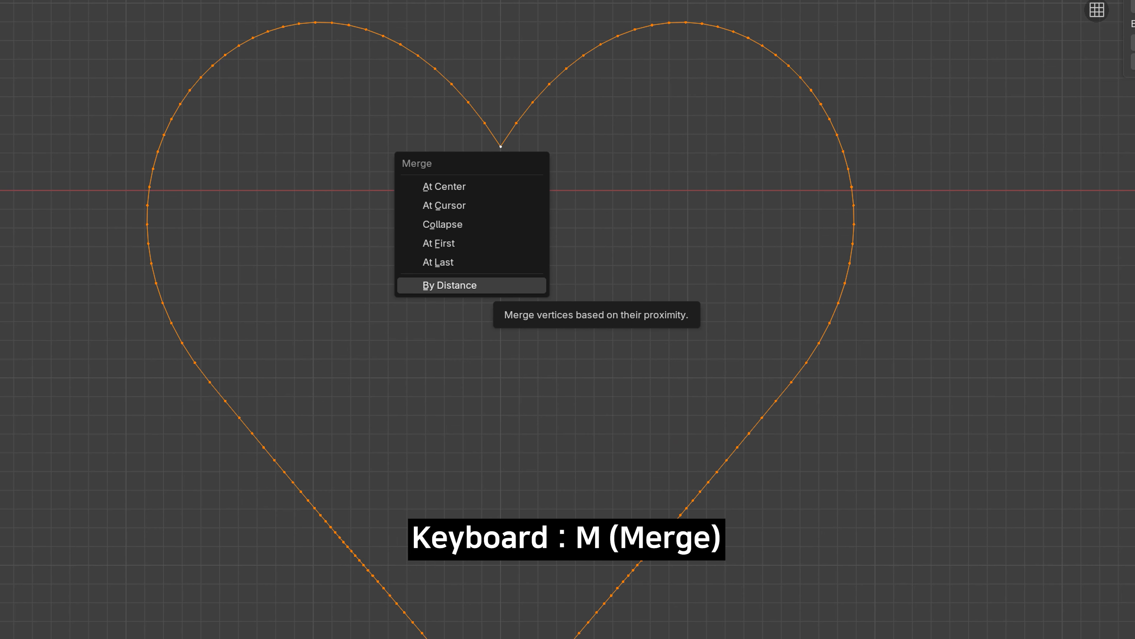
pyautogui.moveTo(411, 292); pyautogui.dragTo(448, 290)
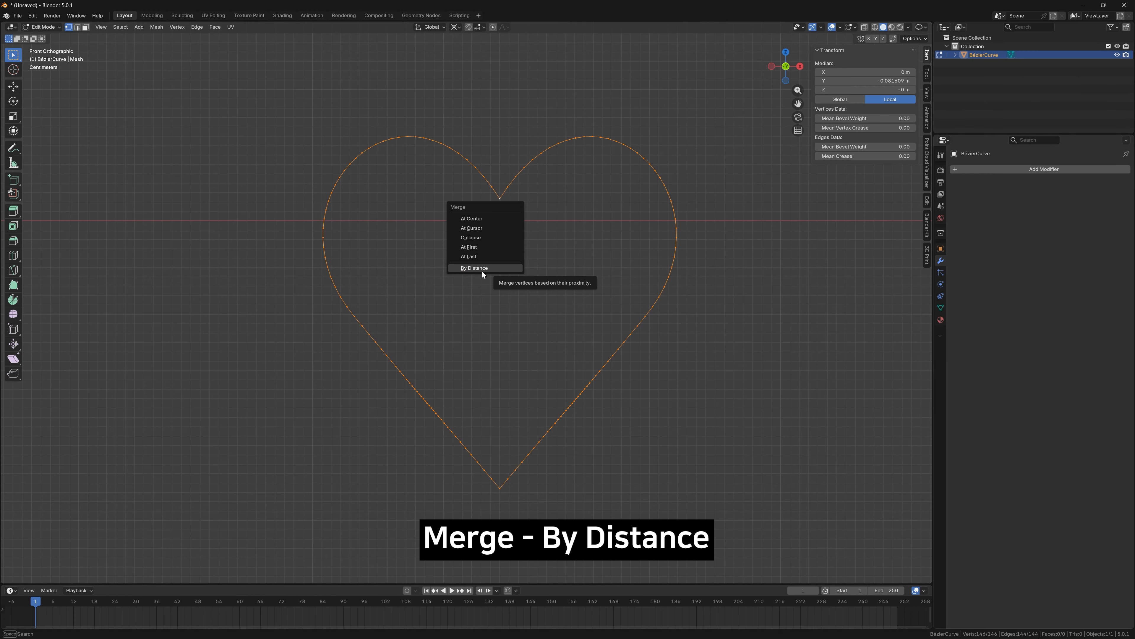
pyautogui.click(465, 283)
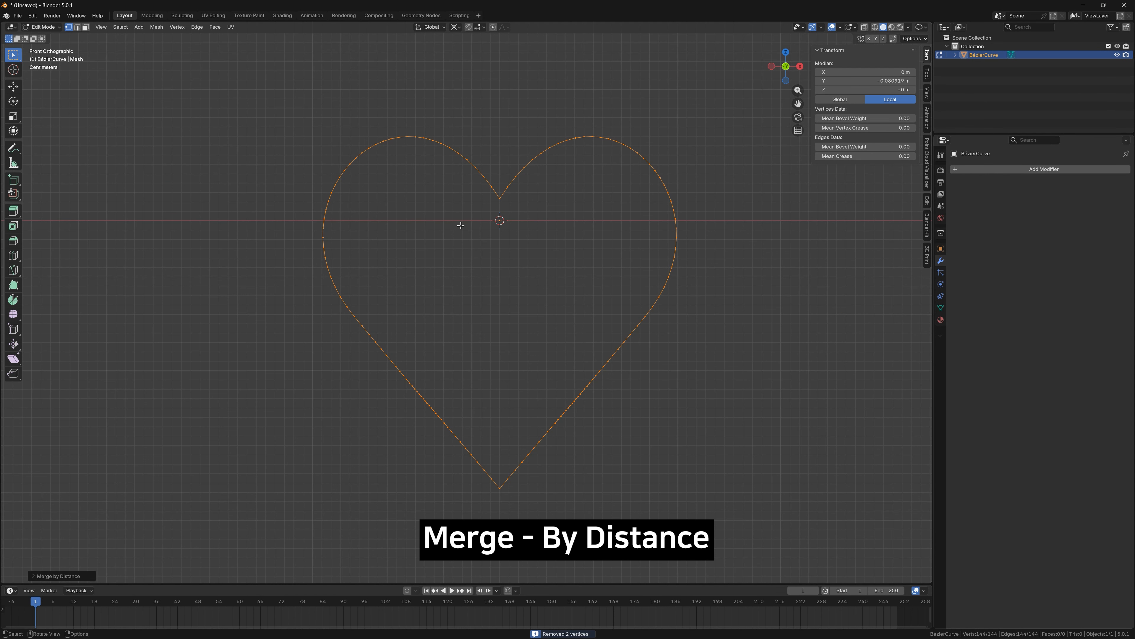
pyautogui.click(44, 576)
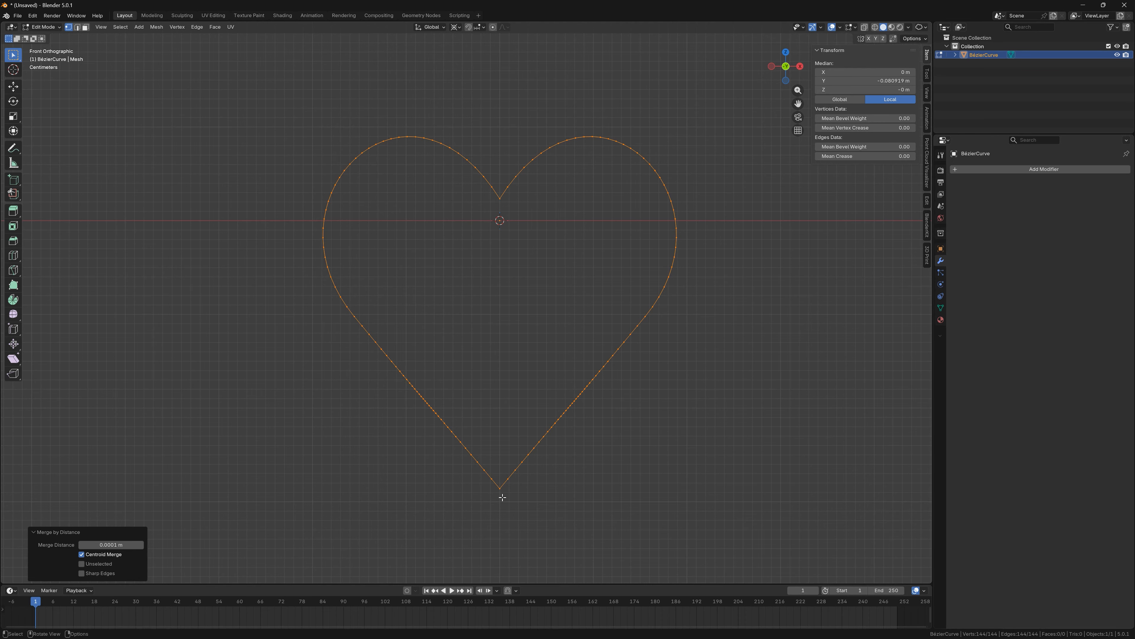
pyautogui.click(503, 417)
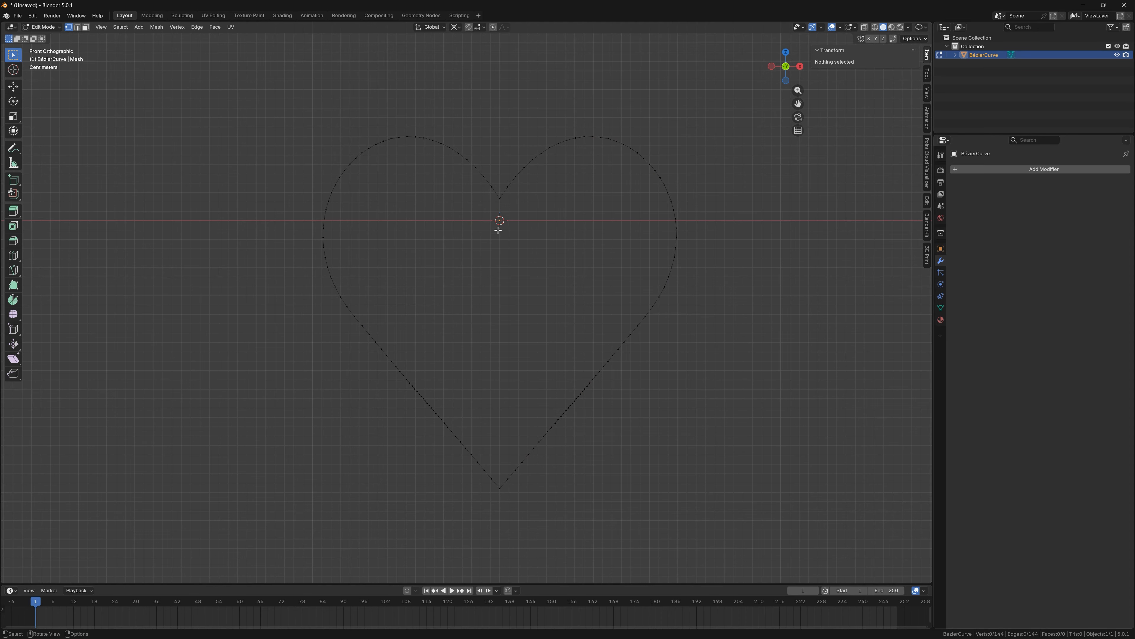
# Test-move the merged vertex at the upper notch, cancel the move and check the vertex at the heart's bottom tip
pyautogui.scroll(4, 493, 249)
pyautogui.press('g')
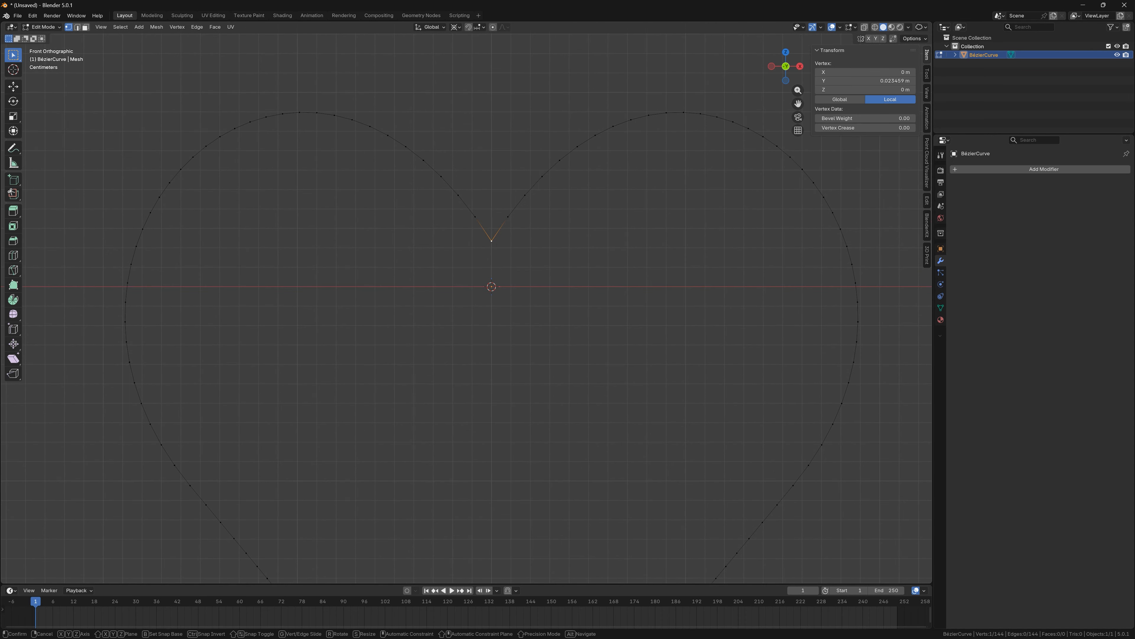
pyautogui.rightClick(512, 262)
pyautogui.scroll(-3, 509, 260)
pyautogui.scroll(-1, 508, 261)
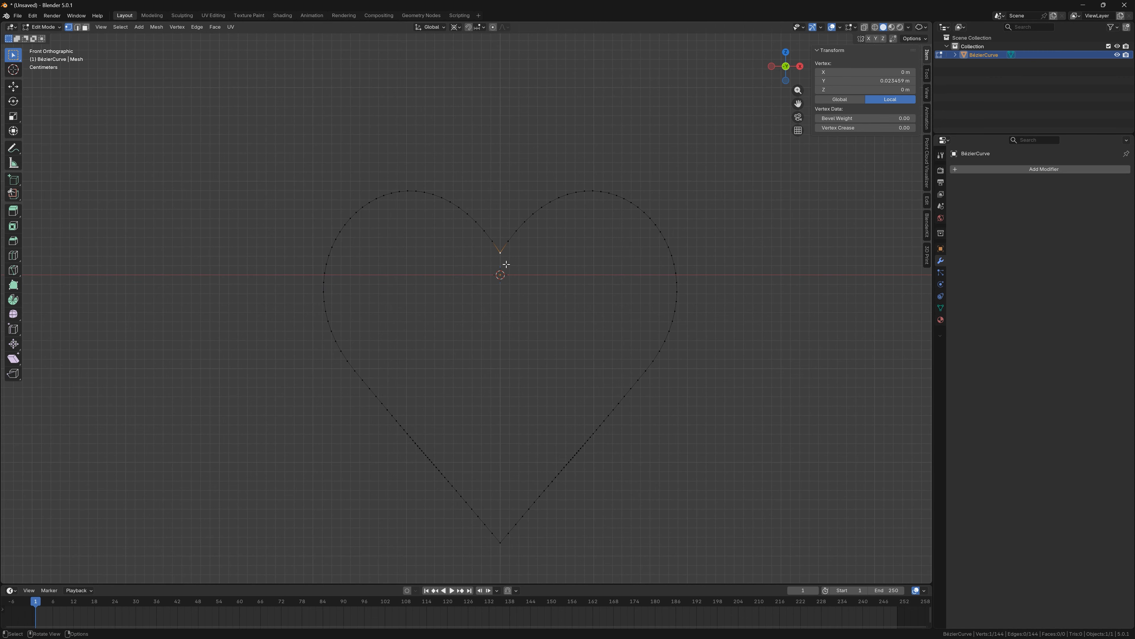
pyautogui.scroll(-1, 507, 287)
pyautogui.keyDown('shift'); pyautogui.moveTo(519, 325); pyautogui.dragTo(526, 304, button='middle'); pyautogui.keyUp('shift')
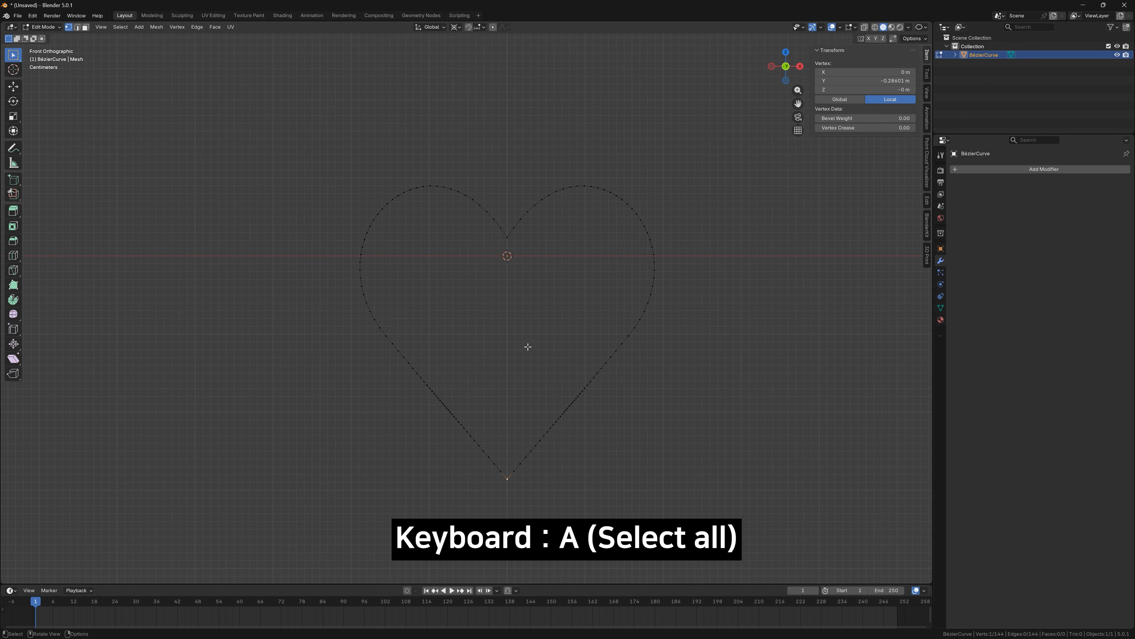
# Select the whole heart outline, fill it with a face and return to Object Mode
pyautogui.press('a')
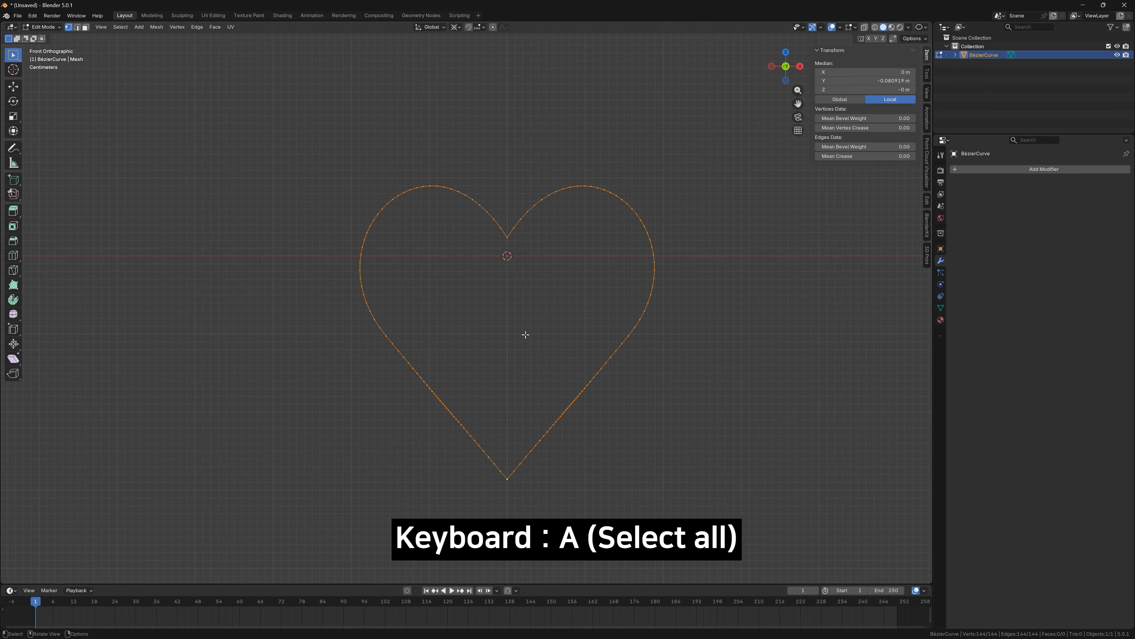
pyautogui.press('f')
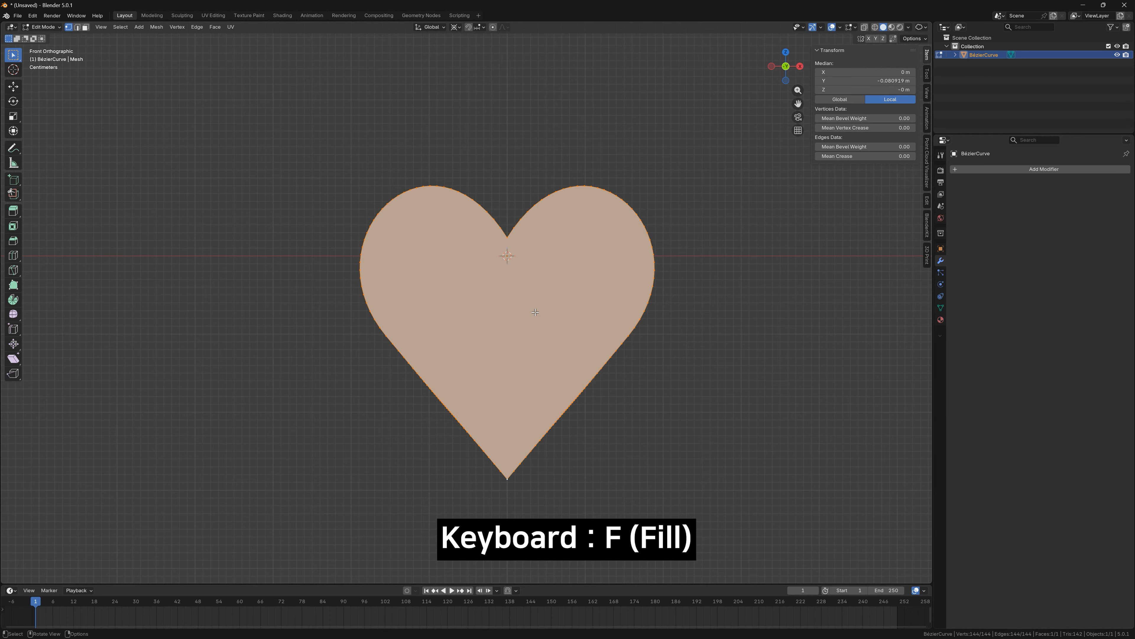
pyautogui.press('Tab')
pyautogui.moveTo(545, 313)
pyautogui.mouseDown(button='middle')
pyautogui.moveTo(527, 331)
pyautogui.moveTo(529, 317)
pyautogui.mouseUp(button='middle')
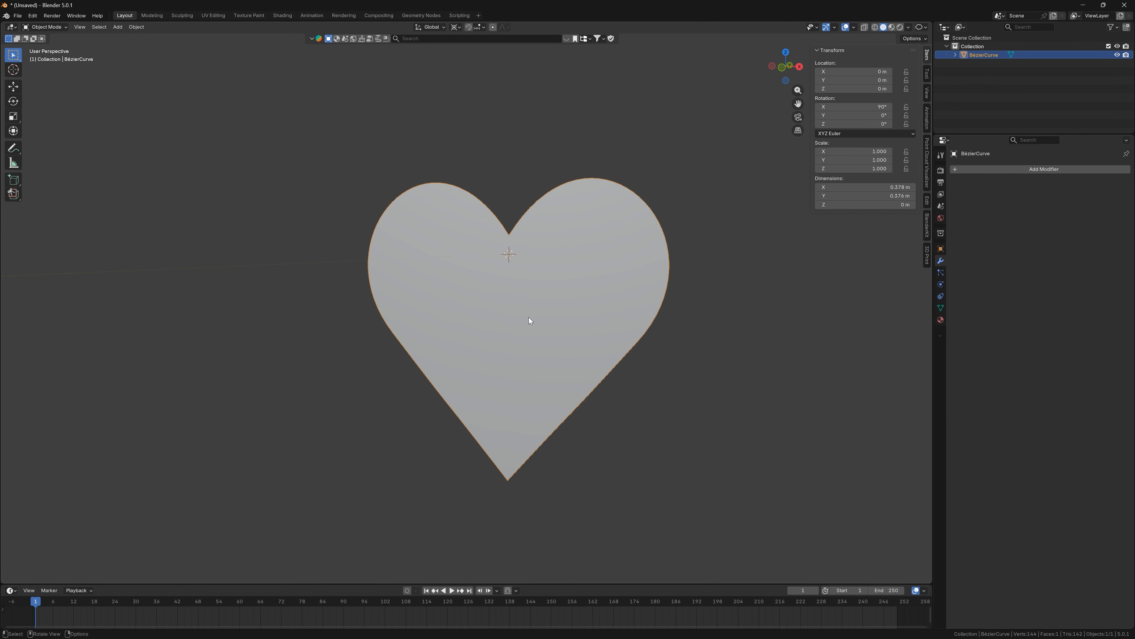
# Add a Solidify modifier to the filled heart and set its thickness to 0.07 m
pyautogui.click(1023, 170)
pyautogui.click(1019, 169)
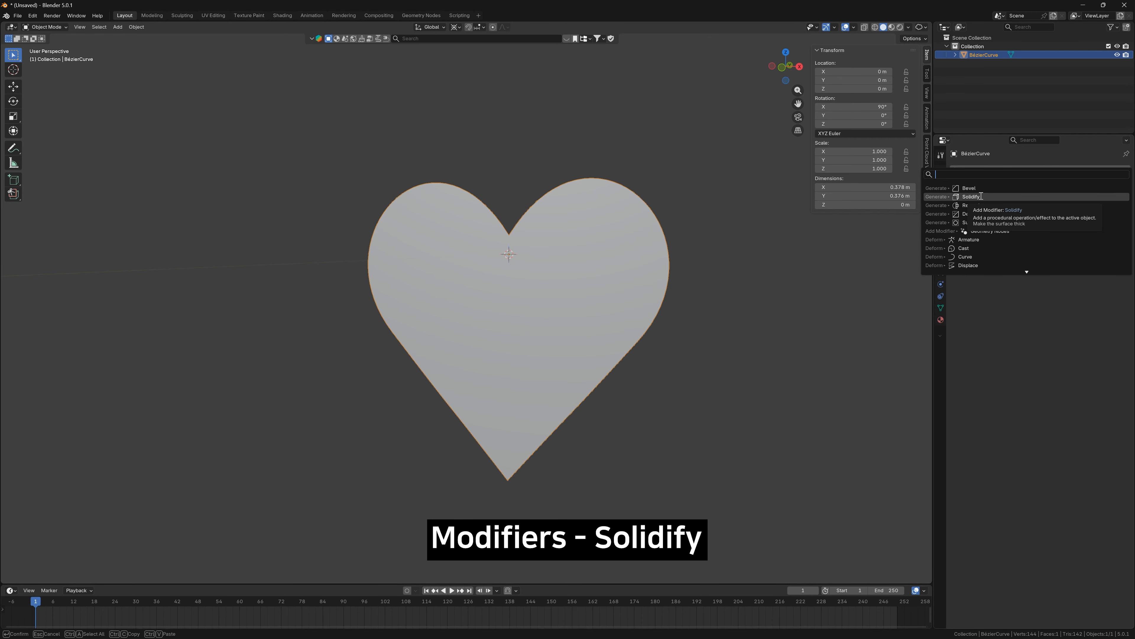
pyautogui.click(981, 196)
pyautogui.moveTo(656, 272); pyautogui.dragTo(650, 299, button='middle')
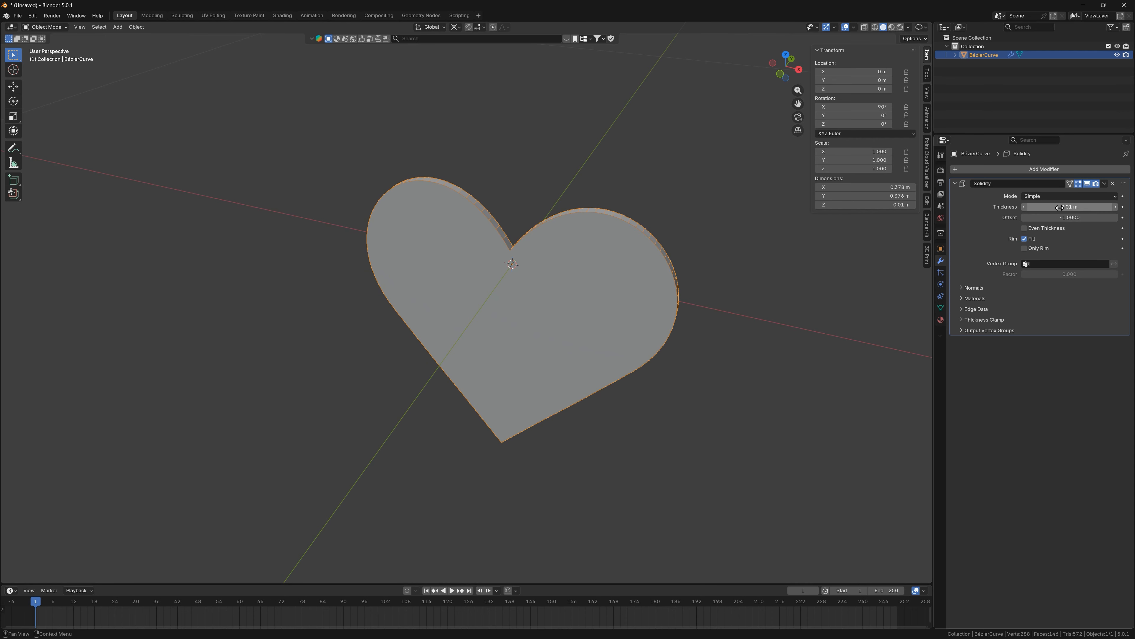
pyautogui.moveTo(1060, 207); pyautogui.dragTo(1086, 207)
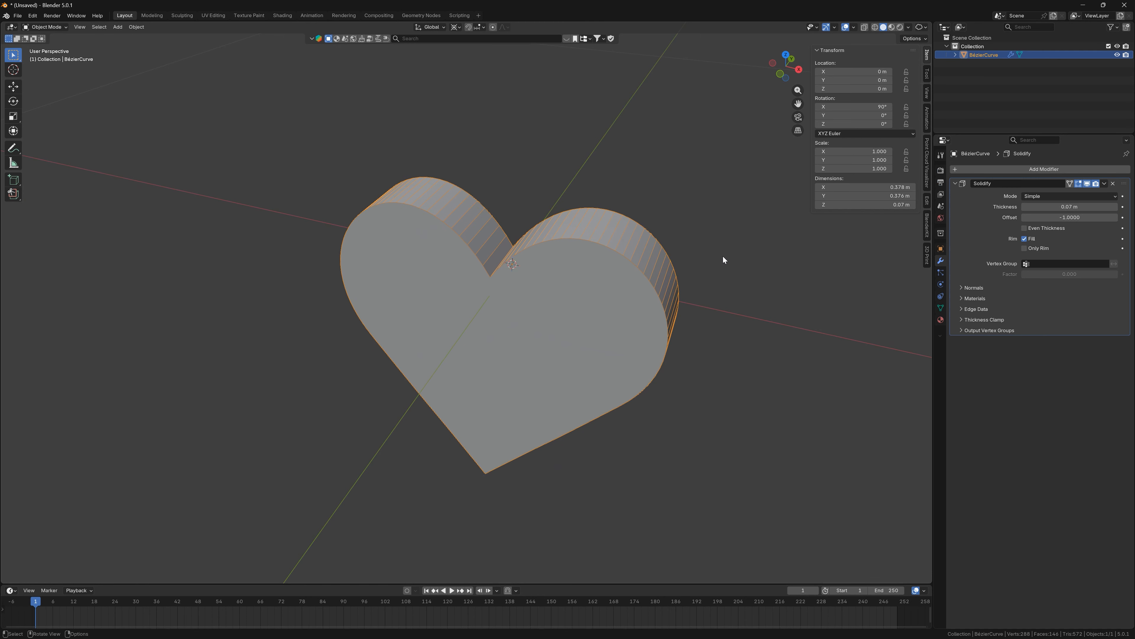
pyautogui.moveTo(723, 257); pyautogui.dragTo(807, 276, button='middle')
pyautogui.click(807, 277)
# Apply Shade Auto Smooth to the solid heart and inspect its side surfaces
pyautogui.moveTo(596, 320); pyautogui.dragTo(517, 304, button='middle')
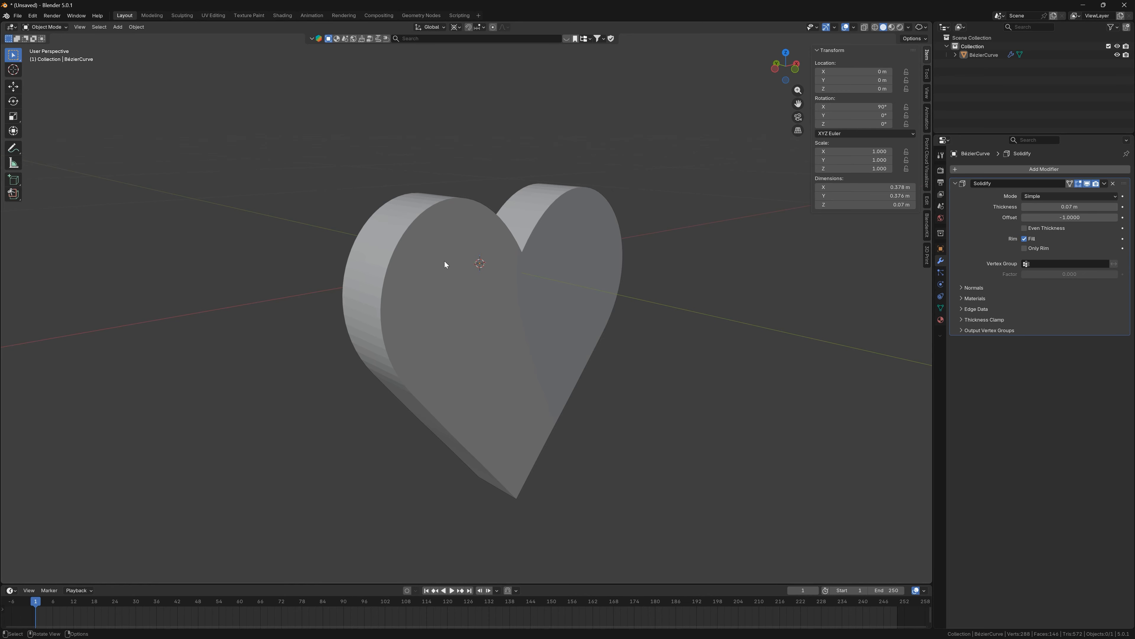
pyautogui.click(456, 277)
pyautogui.rightClick(463, 307)
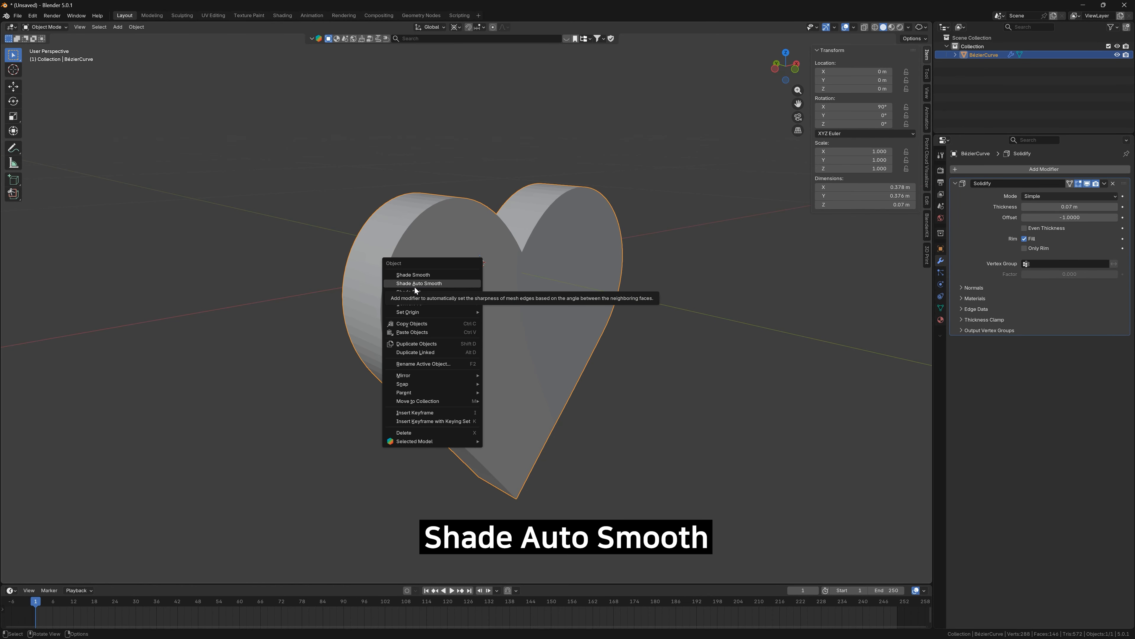
pyautogui.click(423, 285)
pyautogui.moveTo(388, 317); pyautogui.dragTo(401, 273, button='middle')
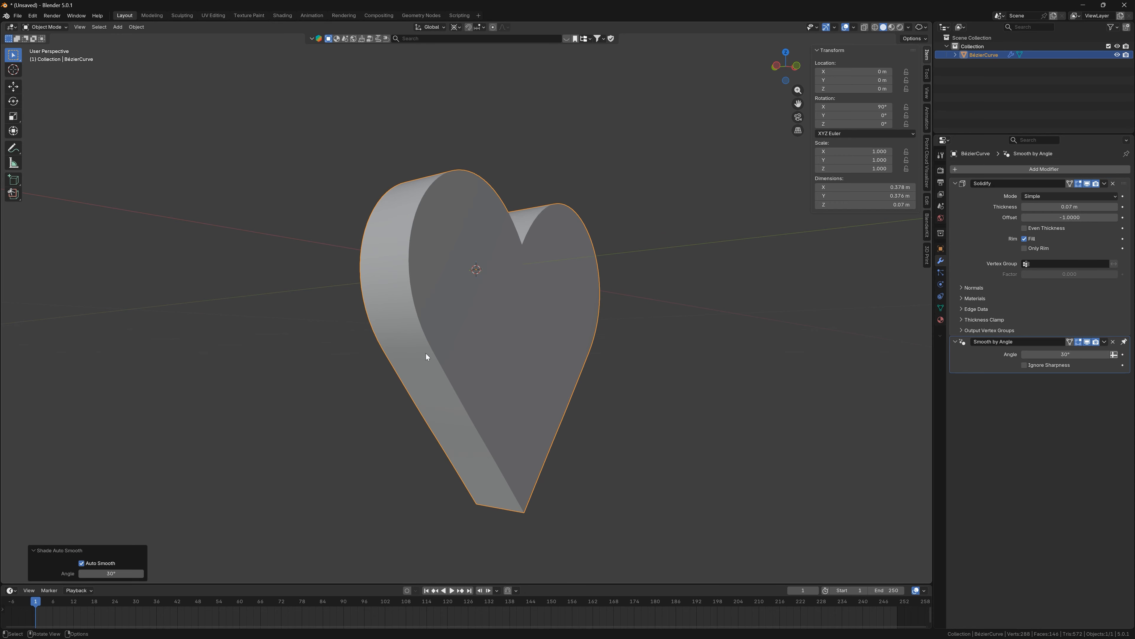
pyautogui.moveTo(447, 433); pyautogui.dragTo(460, 255, button='middle')
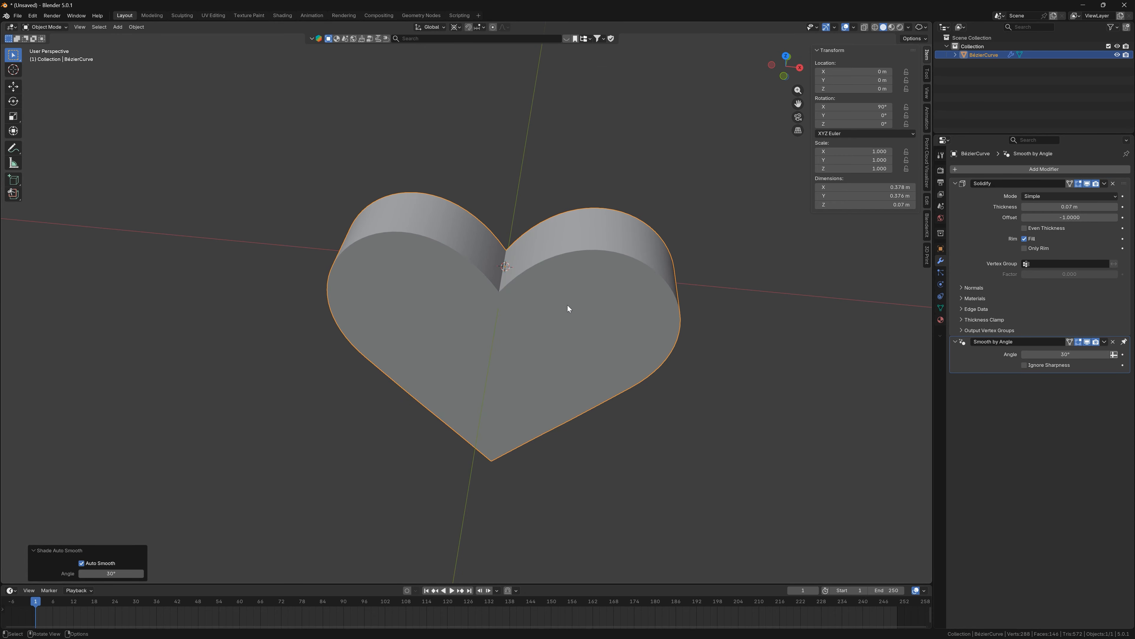
pyautogui.moveTo(568, 309); pyautogui.dragTo(587, 295, button='middle')
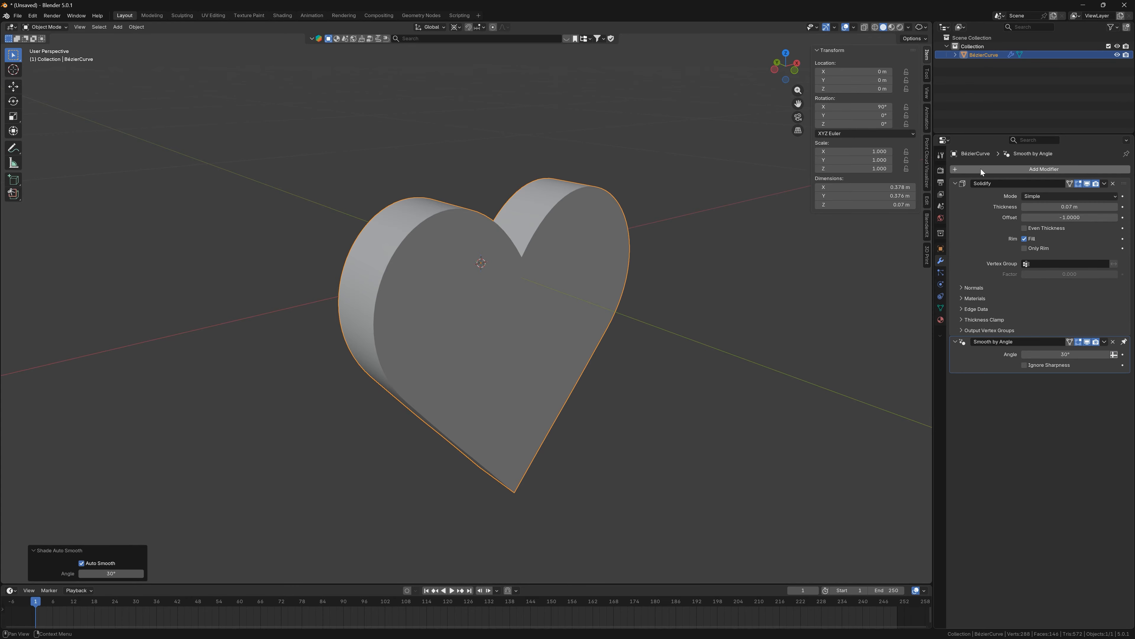
# Add a Bevel modifier to the heart and inspect the edges at the bottom tip and upper notch
pyautogui.click(987, 169)
pyautogui.click(987, 169)
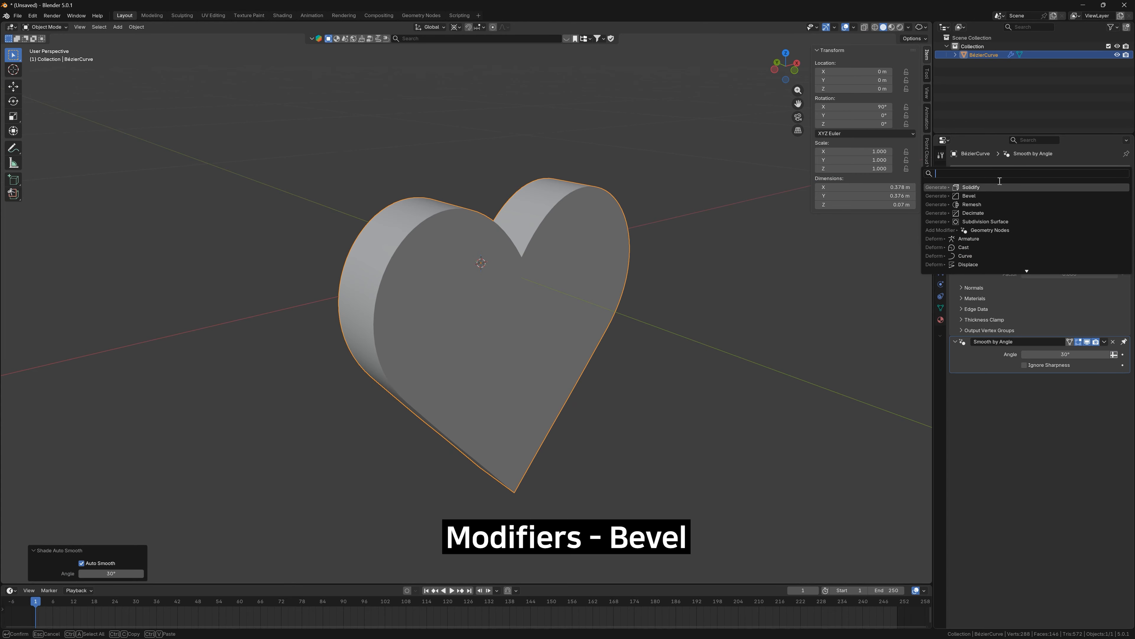
pyautogui.write('b')
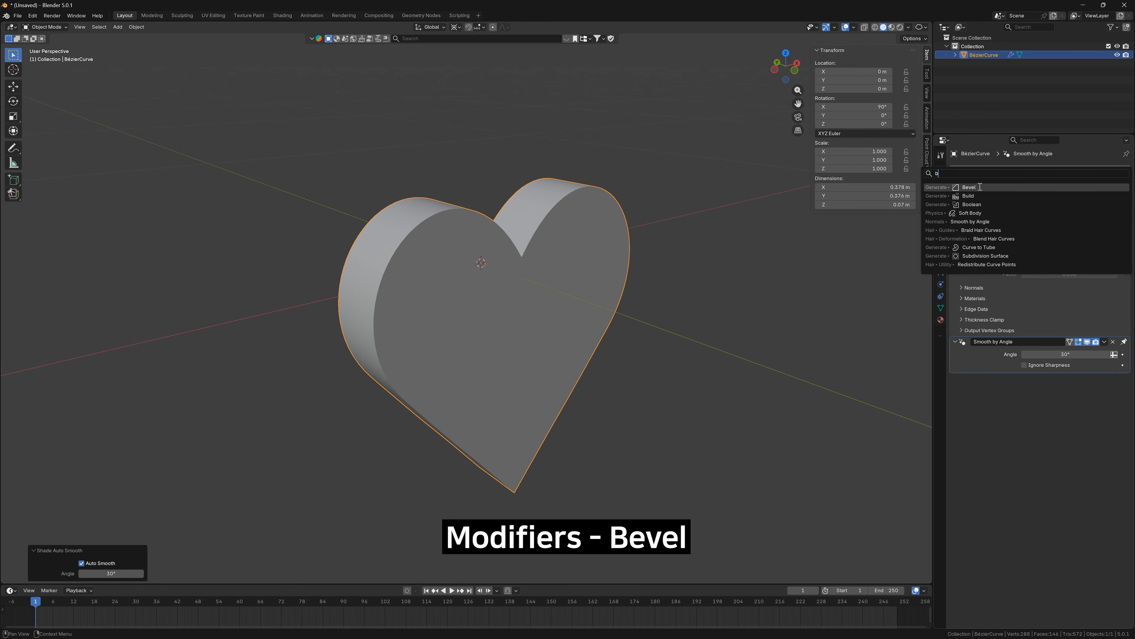
pyautogui.click(969, 187)
pyautogui.moveTo(522, 270); pyautogui.dragTo(484, 434, button='middle')
pyautogui.scroll(8, 521, 494)
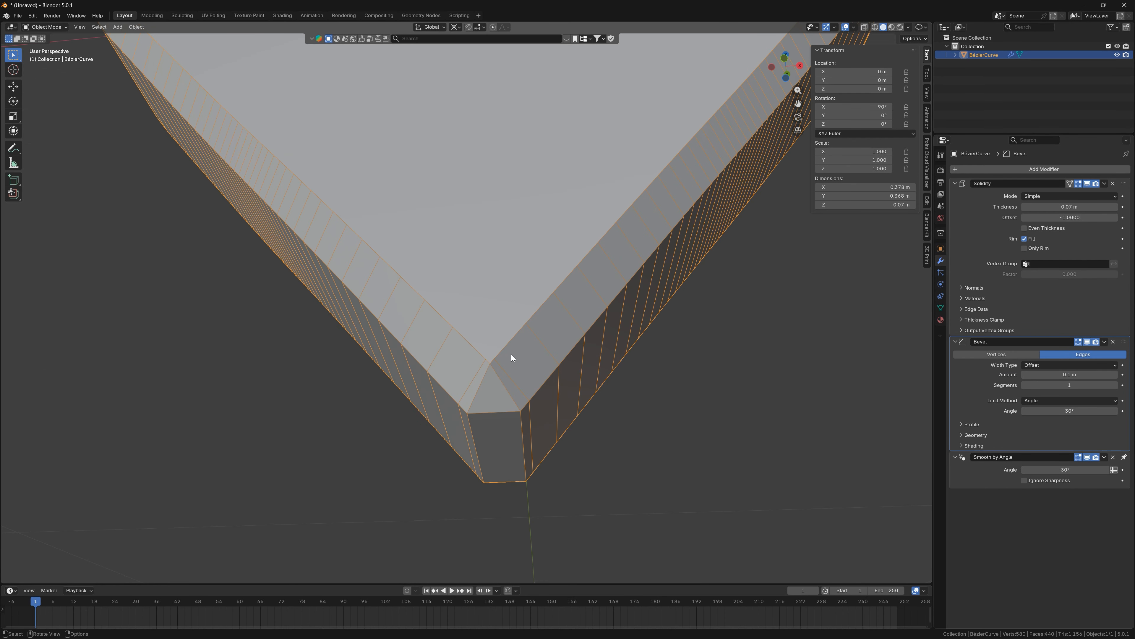
pyautogui.scroll(-7, 495, 357)
pyautogui.moveTo(482, 371); pyautogui.dragTo(540, 246, button='middle')
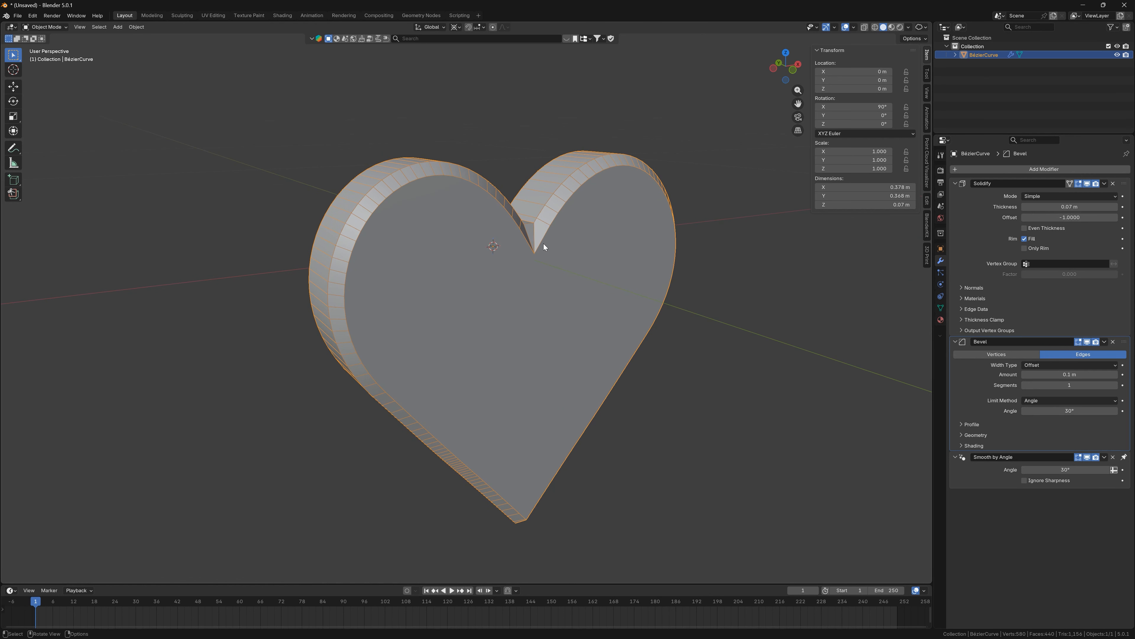
pyautogui.scroll(3, 728, 280)
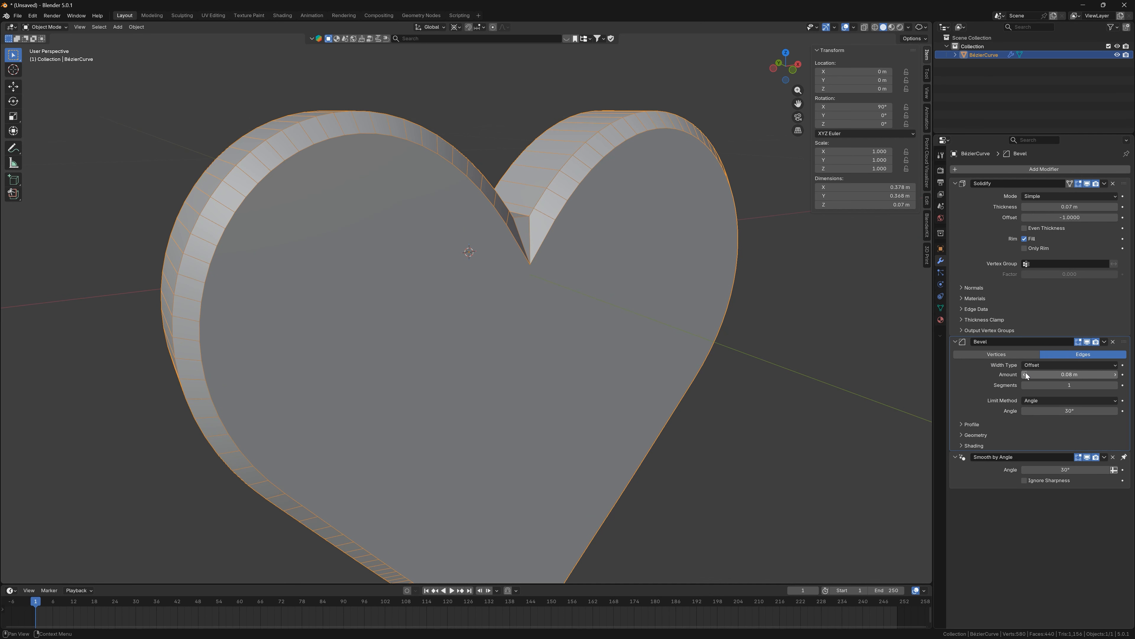
# Set the bevel amount to 0.12 m and disable Clamp Overlap in the modifier's geometry options
pyautogui.moveTo(1025, 373)
pyautogui.mouseDown()
pyautogui.moveTo(979, 373)
pyautogui.moveTo(1006, 374)
pyautogui.mouseUp()
pyautogui.moveTo(972, 427); pyautogui.dragTo(987, 486)
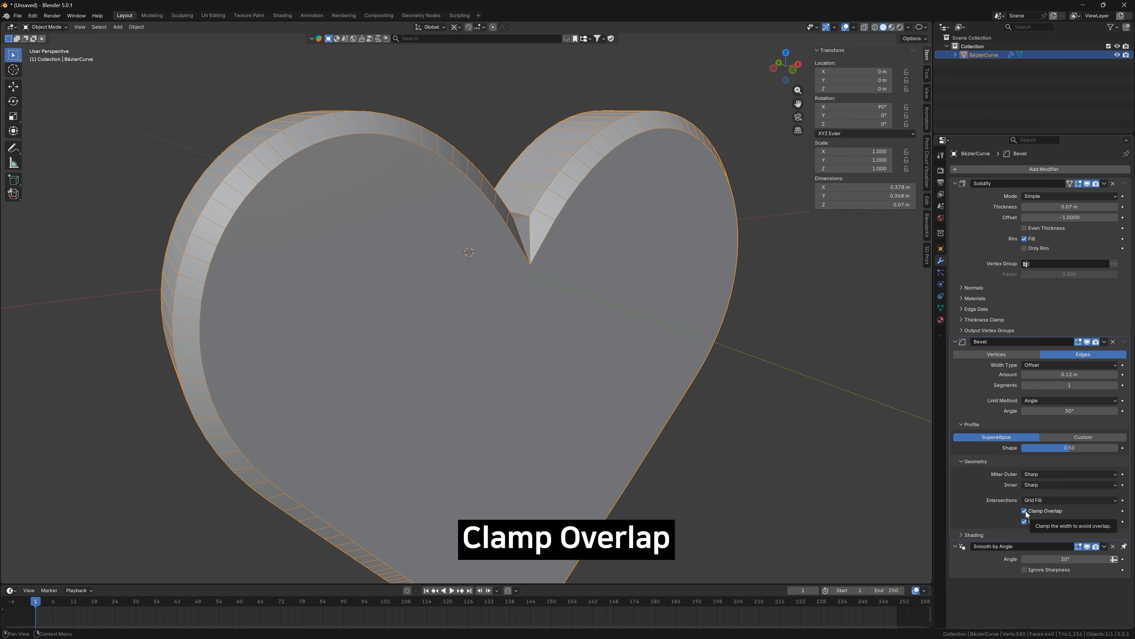
pyautogui.click(1024, 511)
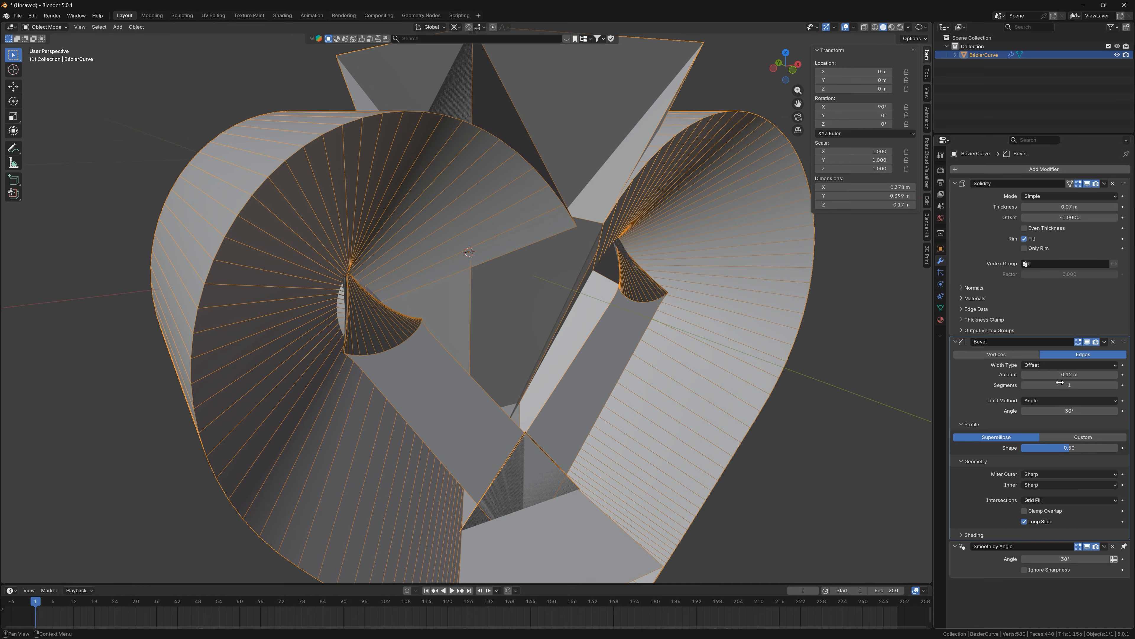
# Reset the bevel amount to 0 m, raise it to 0.02 m and examine the faces at the bottom tip
pyautogui.moveTo(1060, 375); pyautogui.dragTo(560, 238)
pyautogui.scroll(1, 560, 238)
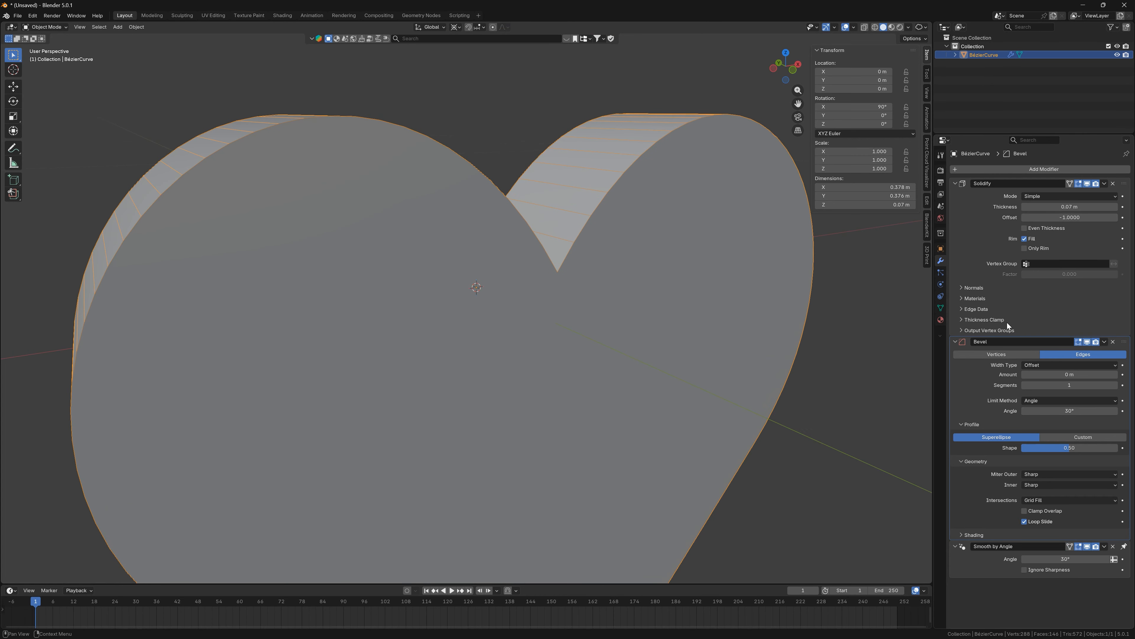
pyautogui.click(1116, 374)
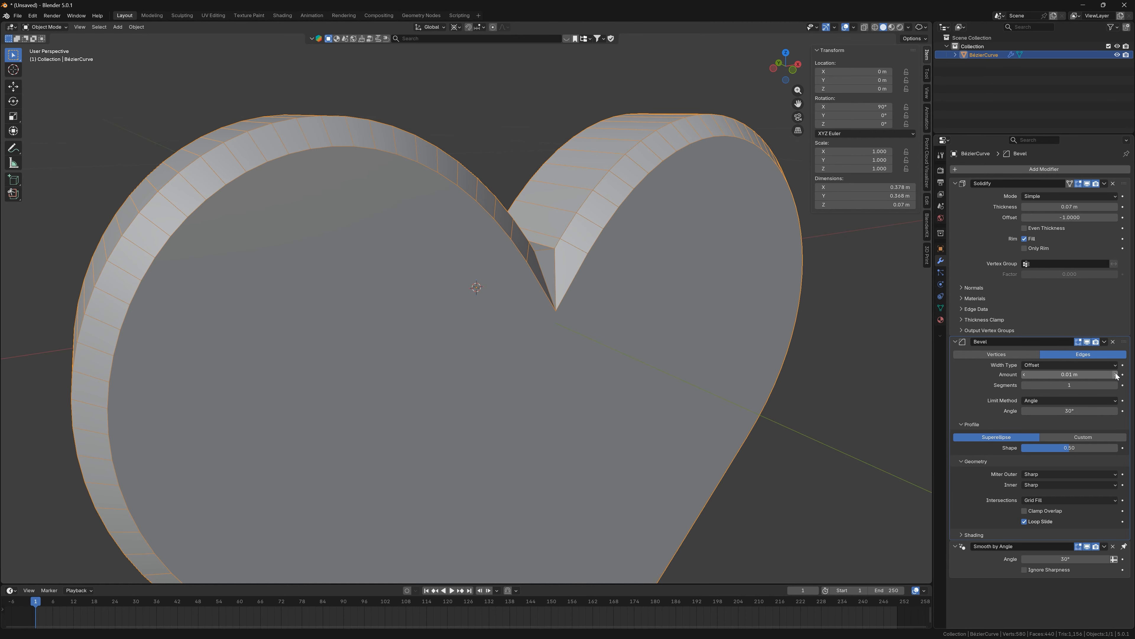
pyautogui.click(1116, 374)
pyautogui.moveTo(610, 378); pyautogui.dragTo(525, 457, button='middle')
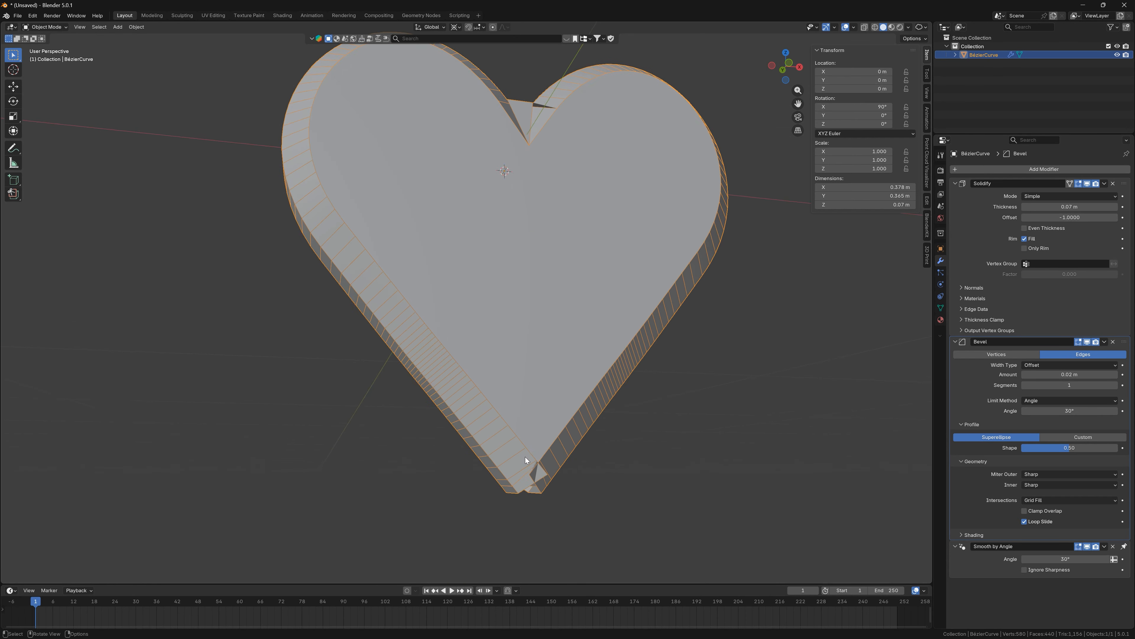
pyautogui.scroll(3, 525, 457)
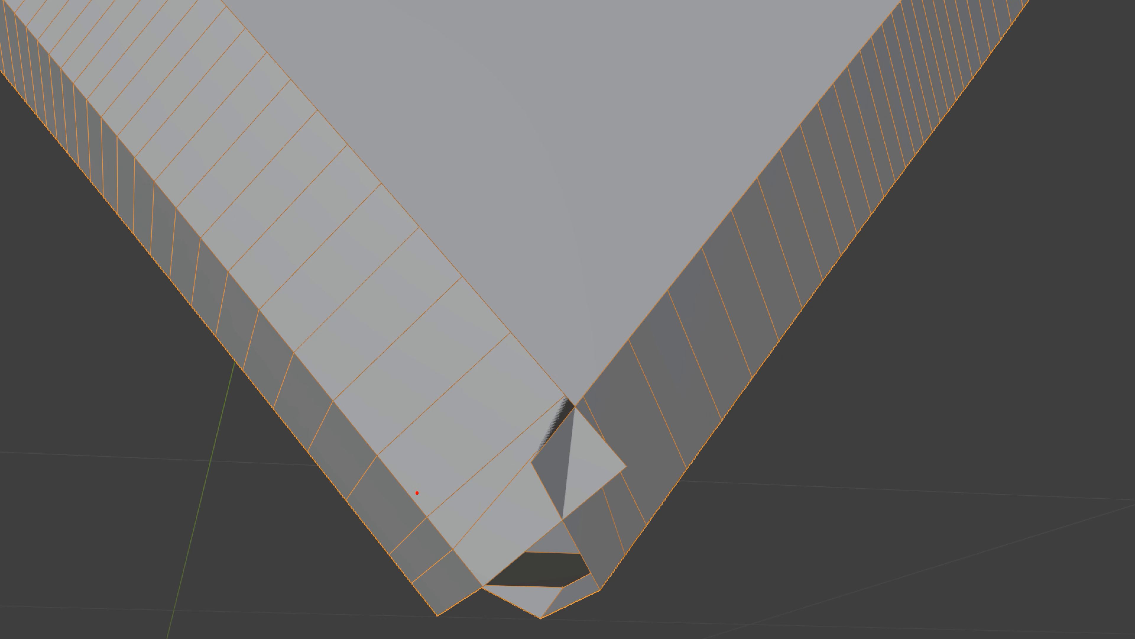
pyautogui.moveTo(417, 493); pyautogui.dragTo(509, 386)
pyautogui.moveTo(558, 494)
pyautogui.mouseDown()
pyautogui.moveTo(618, 443)
pyautogui.moveTo(520, 415)
pyautogui.moveTo(627, 459)
pyautogui.mouseUp()
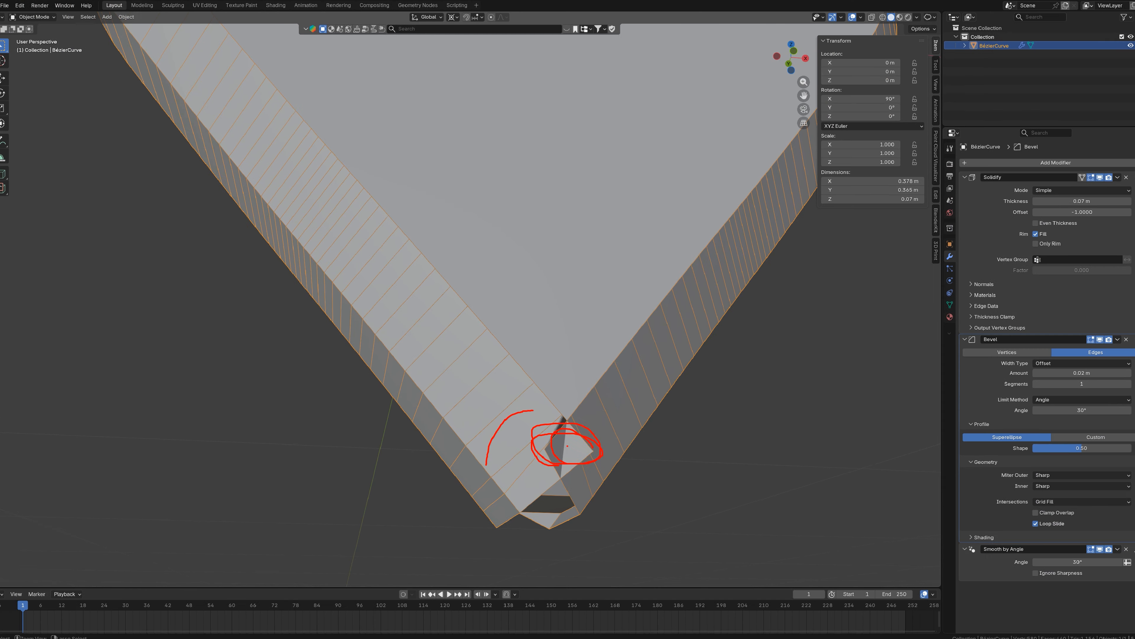
pyautogui.scroll(-5, 565, 443)
pyautogui.moveTo(562, 441); pyautogui.dragTo(589, 431, button='middle')
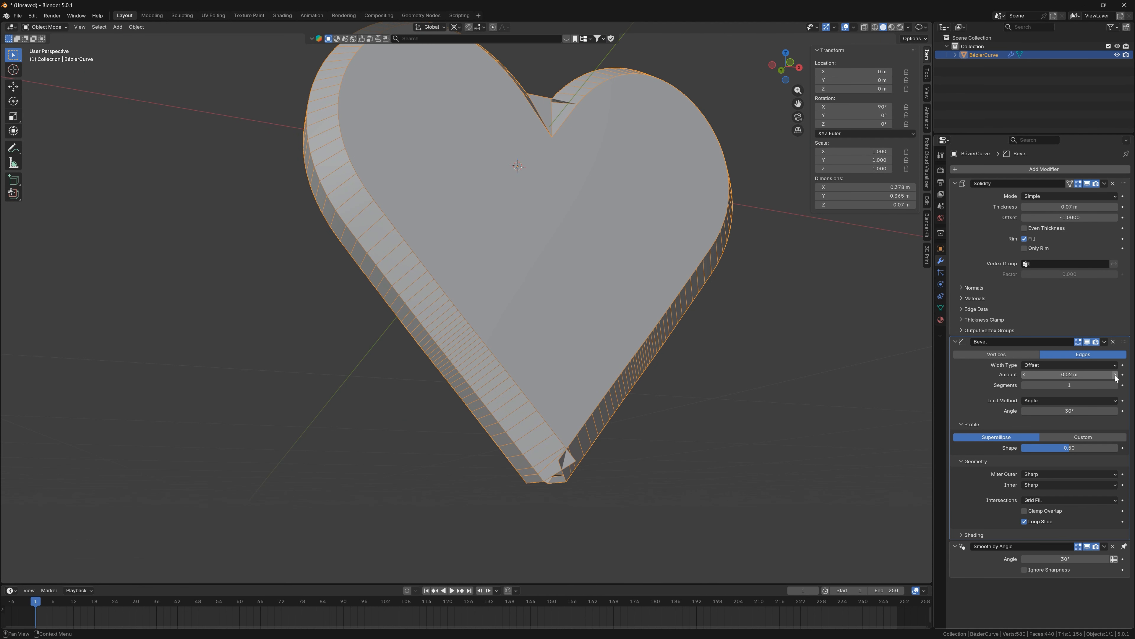
# Raise the bevel amount to 0.05 m and compare the bottom tip with Clamp Overlap on and off
pyautogui.click(1115, 374)
pyautogui.click(1115, 375)
pyautogui.click(1116, 374)
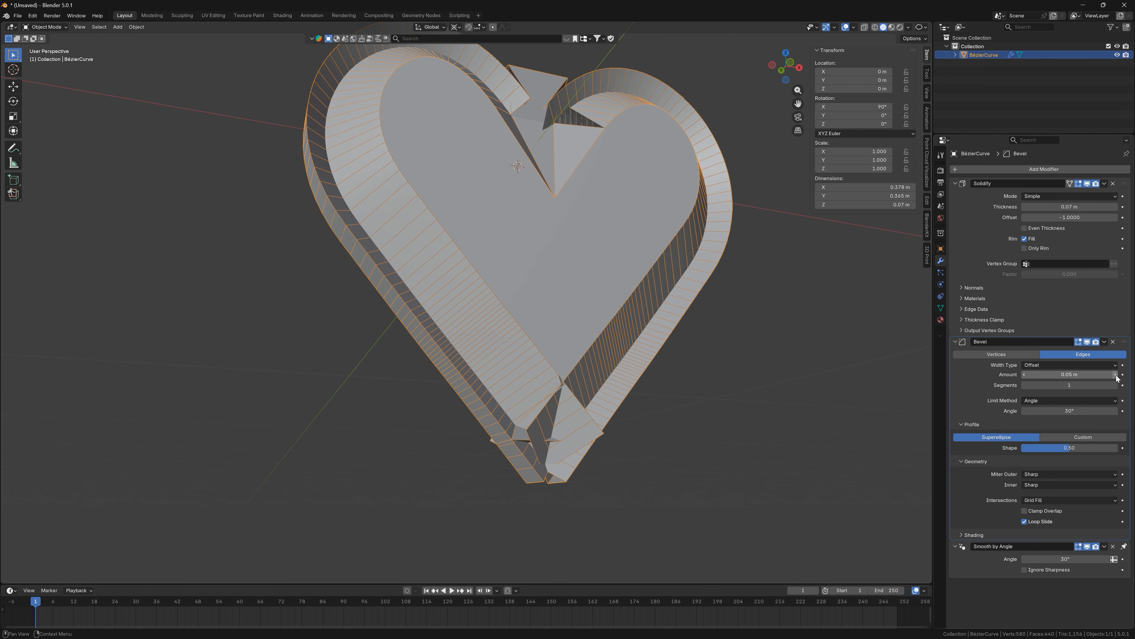
pyautogui.click(1043, 514)
pyautogui.scroll(4, 567, 482)
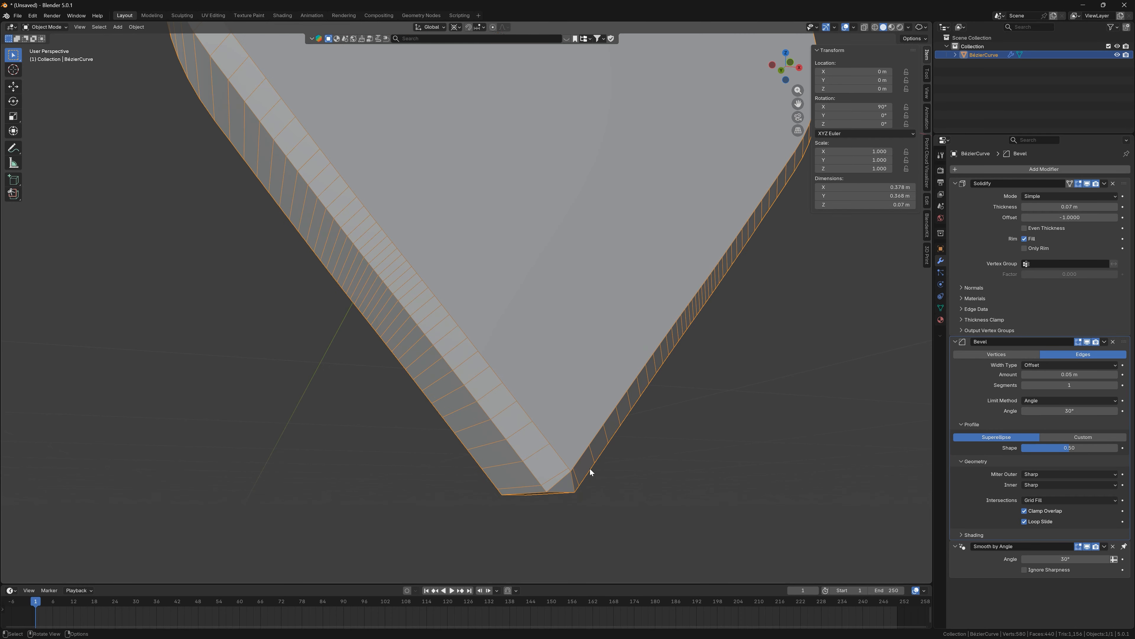
pyautogui.click(1025, 511)
# Lower the Bevel modifier's amount to 0.008 m
pyautogui.click(1024, 375)
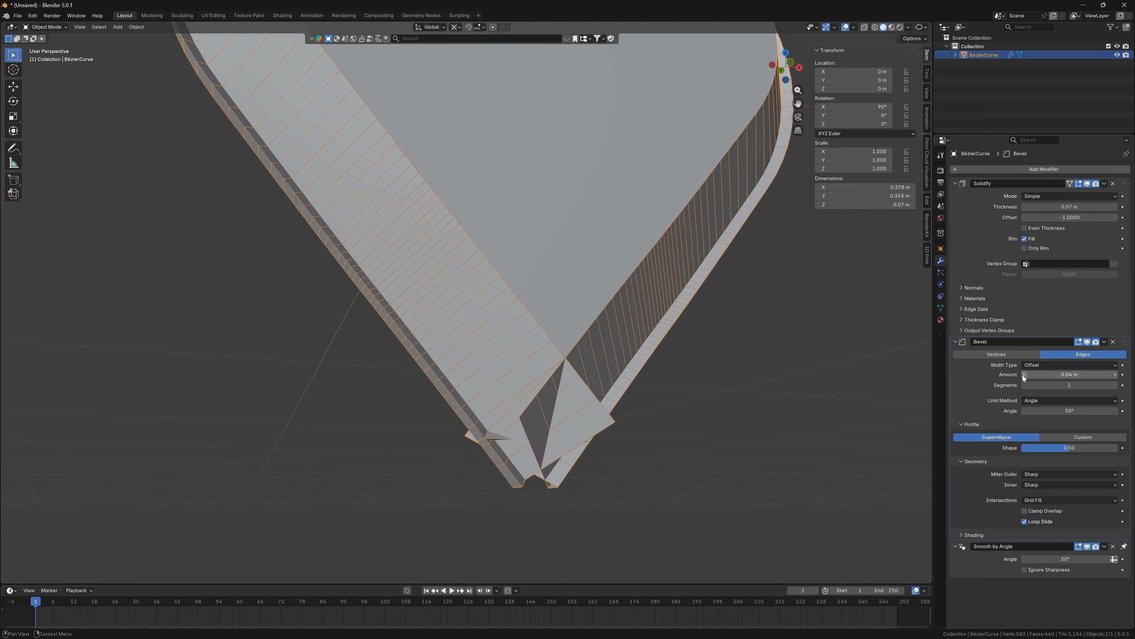
pyautogui.click(1024, 374)
pyautogui.click(1023, 374)
pyautogui.click(1024, 374)
pyautogui.click(1023, 374)
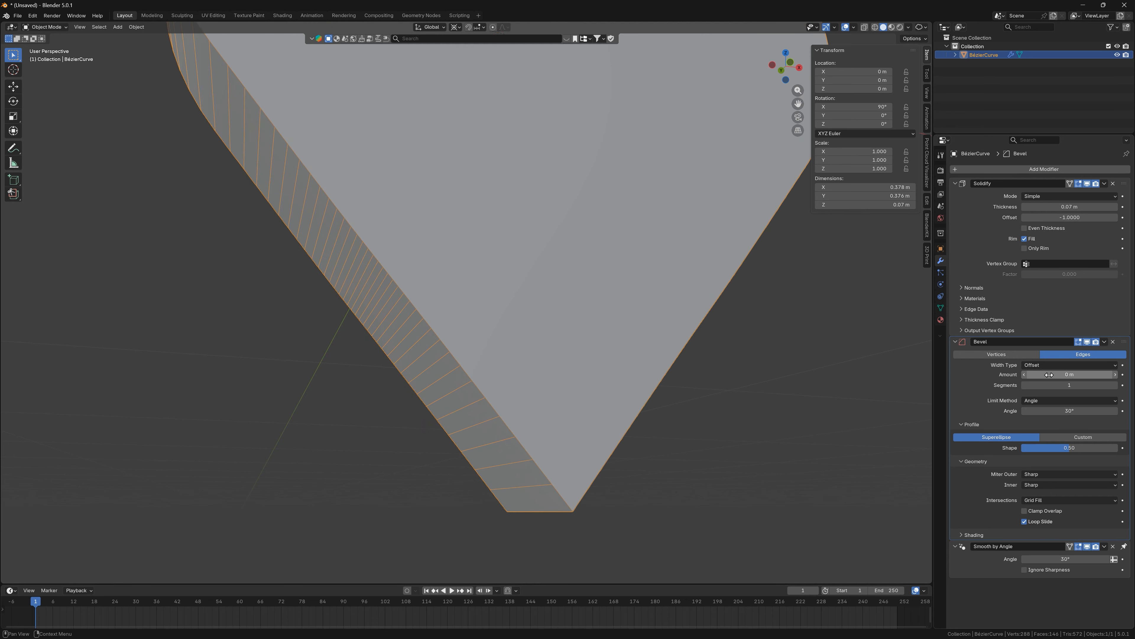
pyautogui.click(1028, 374)
pyautogui.click(999, 386)
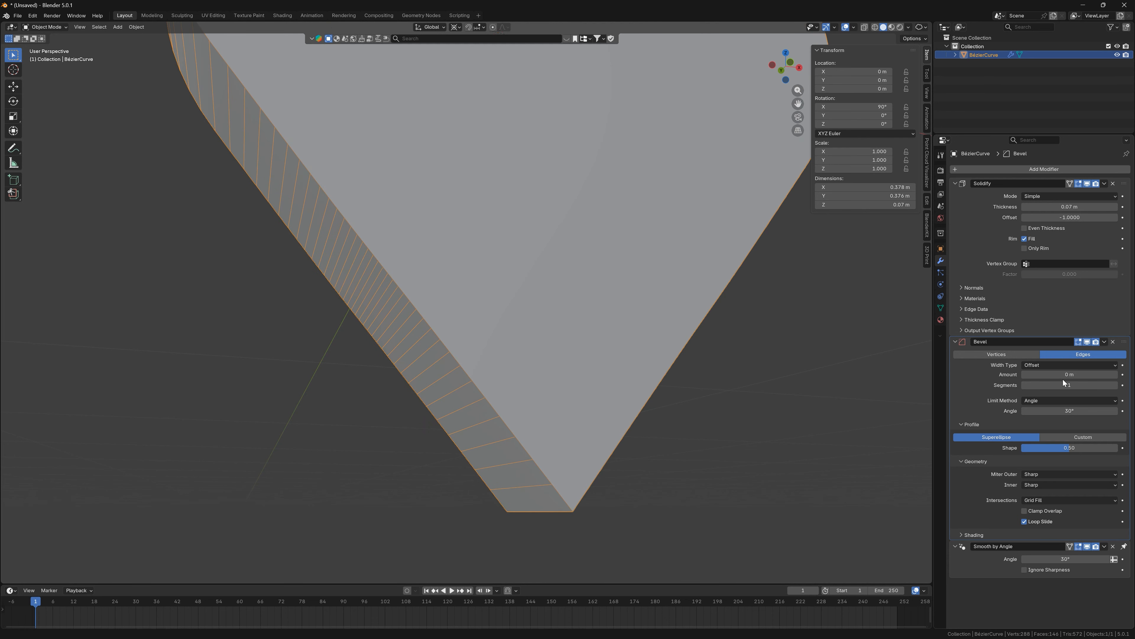
pyautogui.moveTo(1064, 375); pyautogui.dragTo(1077, 375)
# Set the bevel to 6 segments and deselect the heart to view its rounded edges
pyautogui.click(1116, 385)
pyautogui.click(1116, 385)
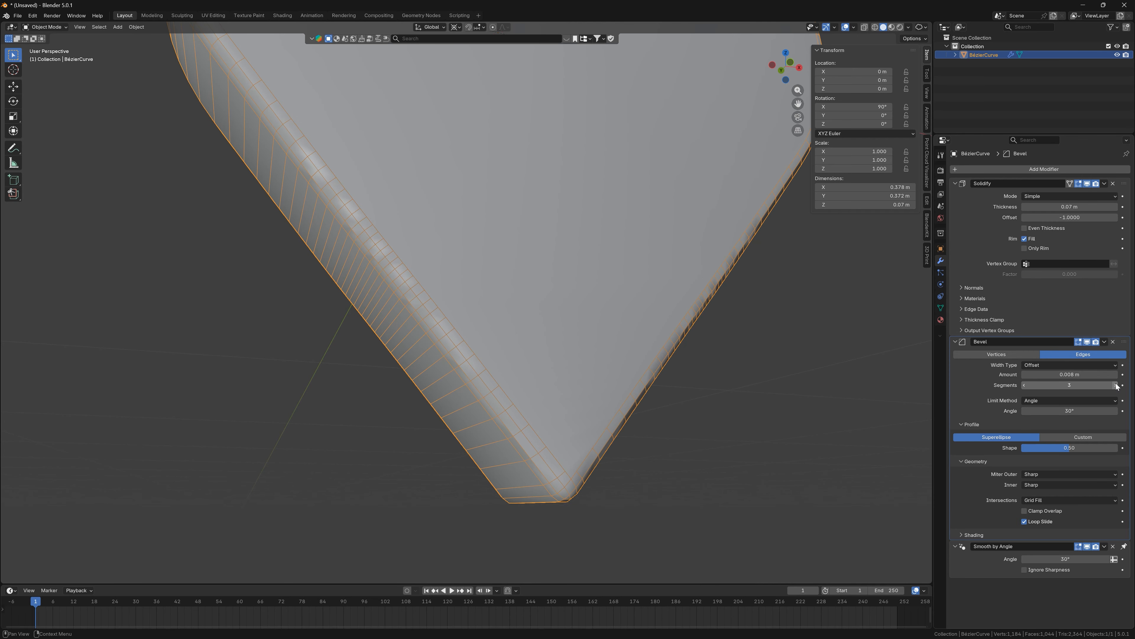
pyautogui.click(1116, 385)
pyautogui.click(1116, 385)
pyautogui.click(1116, 385)
pyautogui.click(1117, 385)
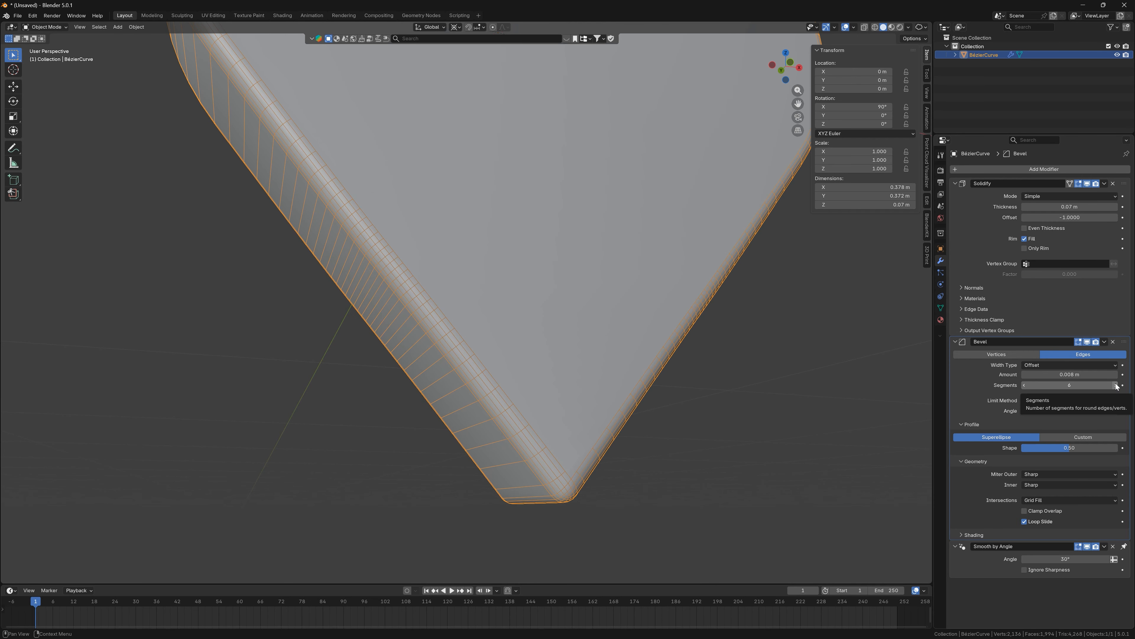
pyautogui.click(1023, 387)
pyautogui.scroll(-4, 849, 403)
pyautogui.click(824, 413)
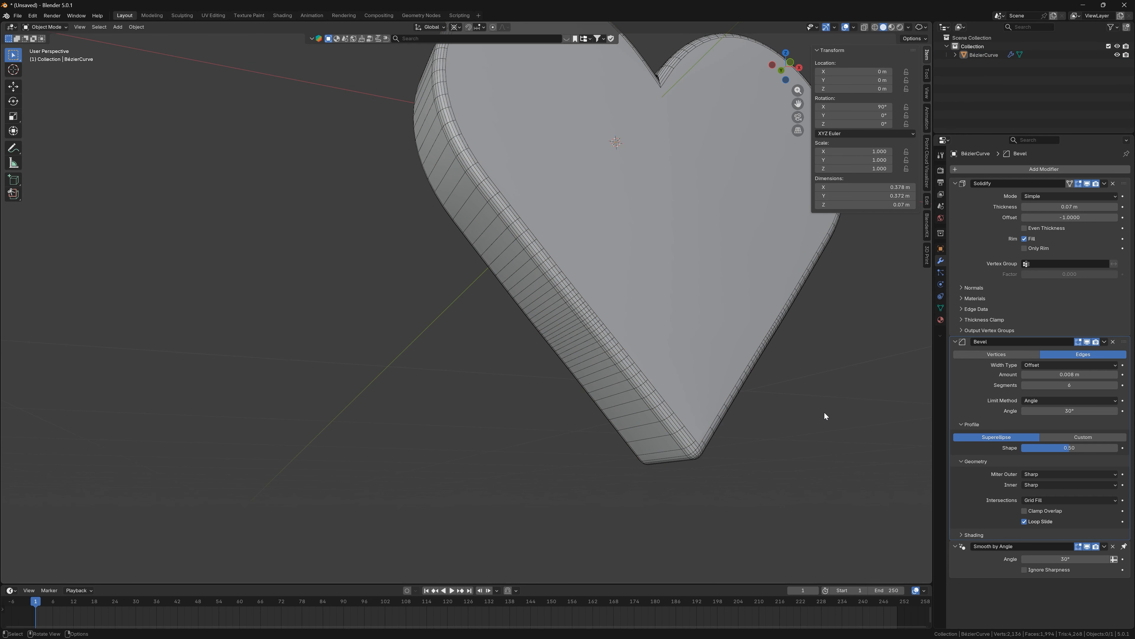